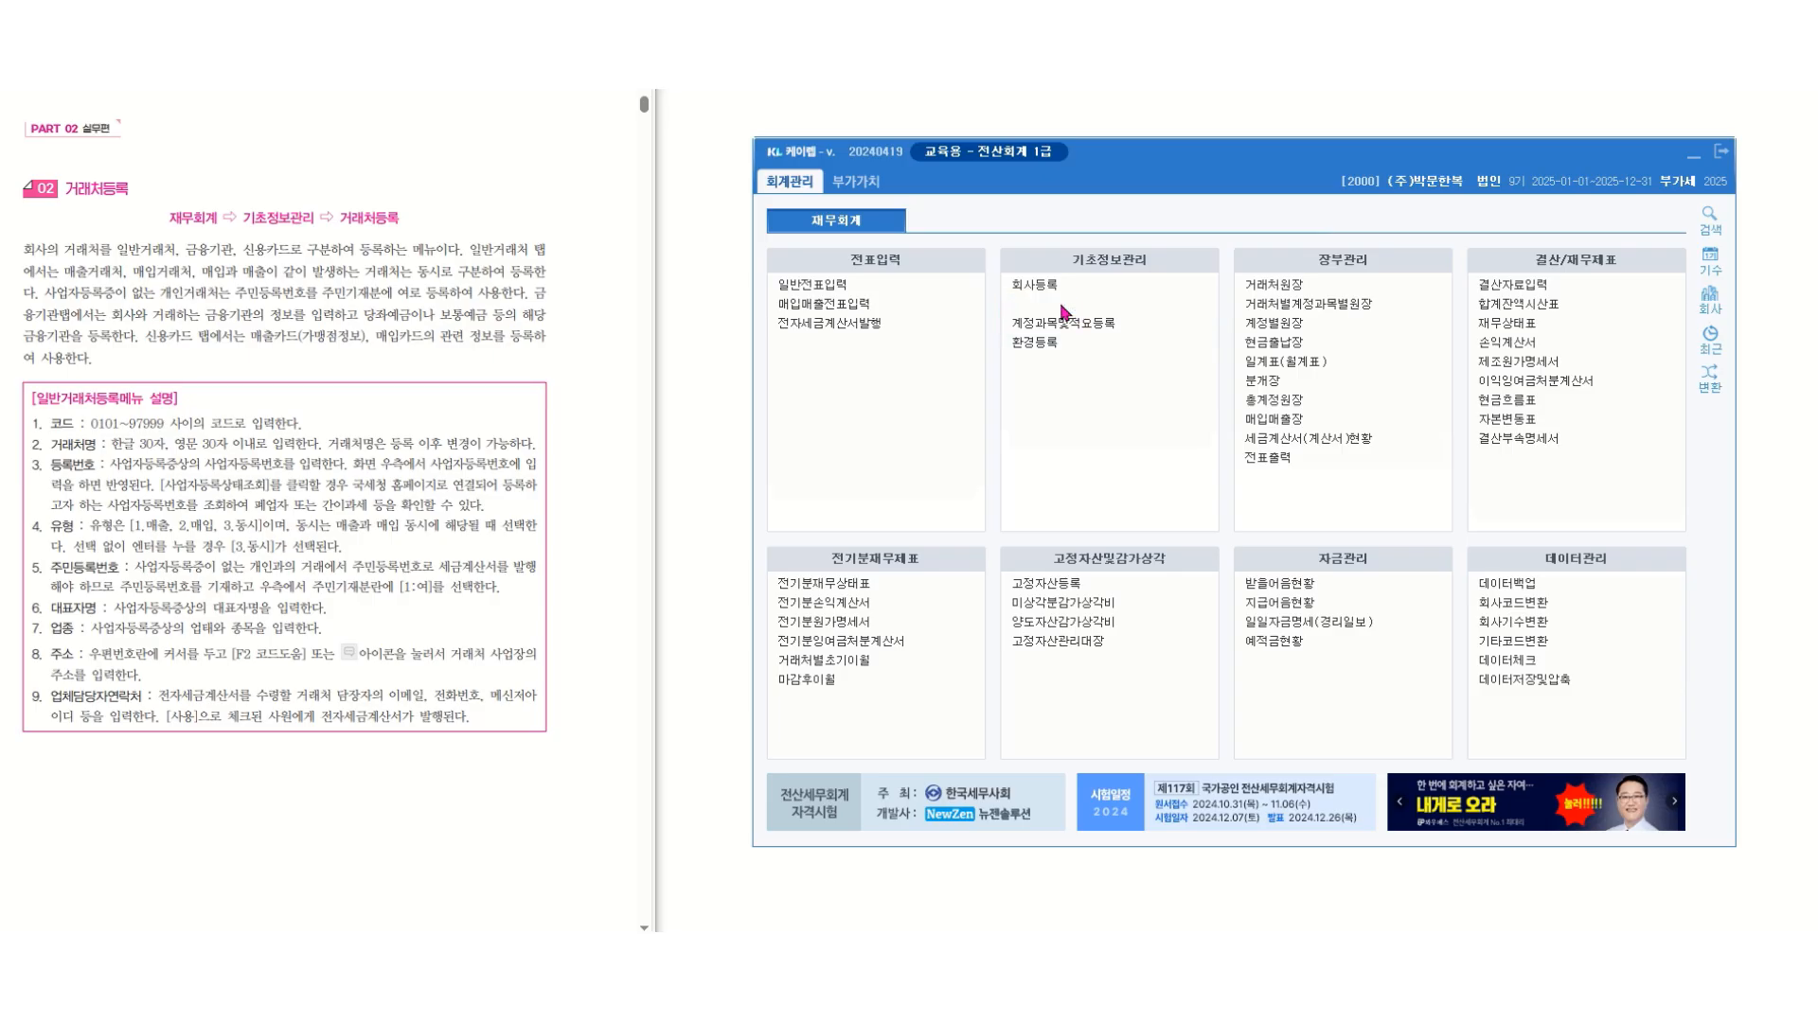
# Open client registration (거래처등록) and highlight the three client types named in the textbook exercise instructions.
pyautogui.click(1064, 312)
pyautogui.moveTo(1117, 89); pyautogui.dragTo(1115, 125)
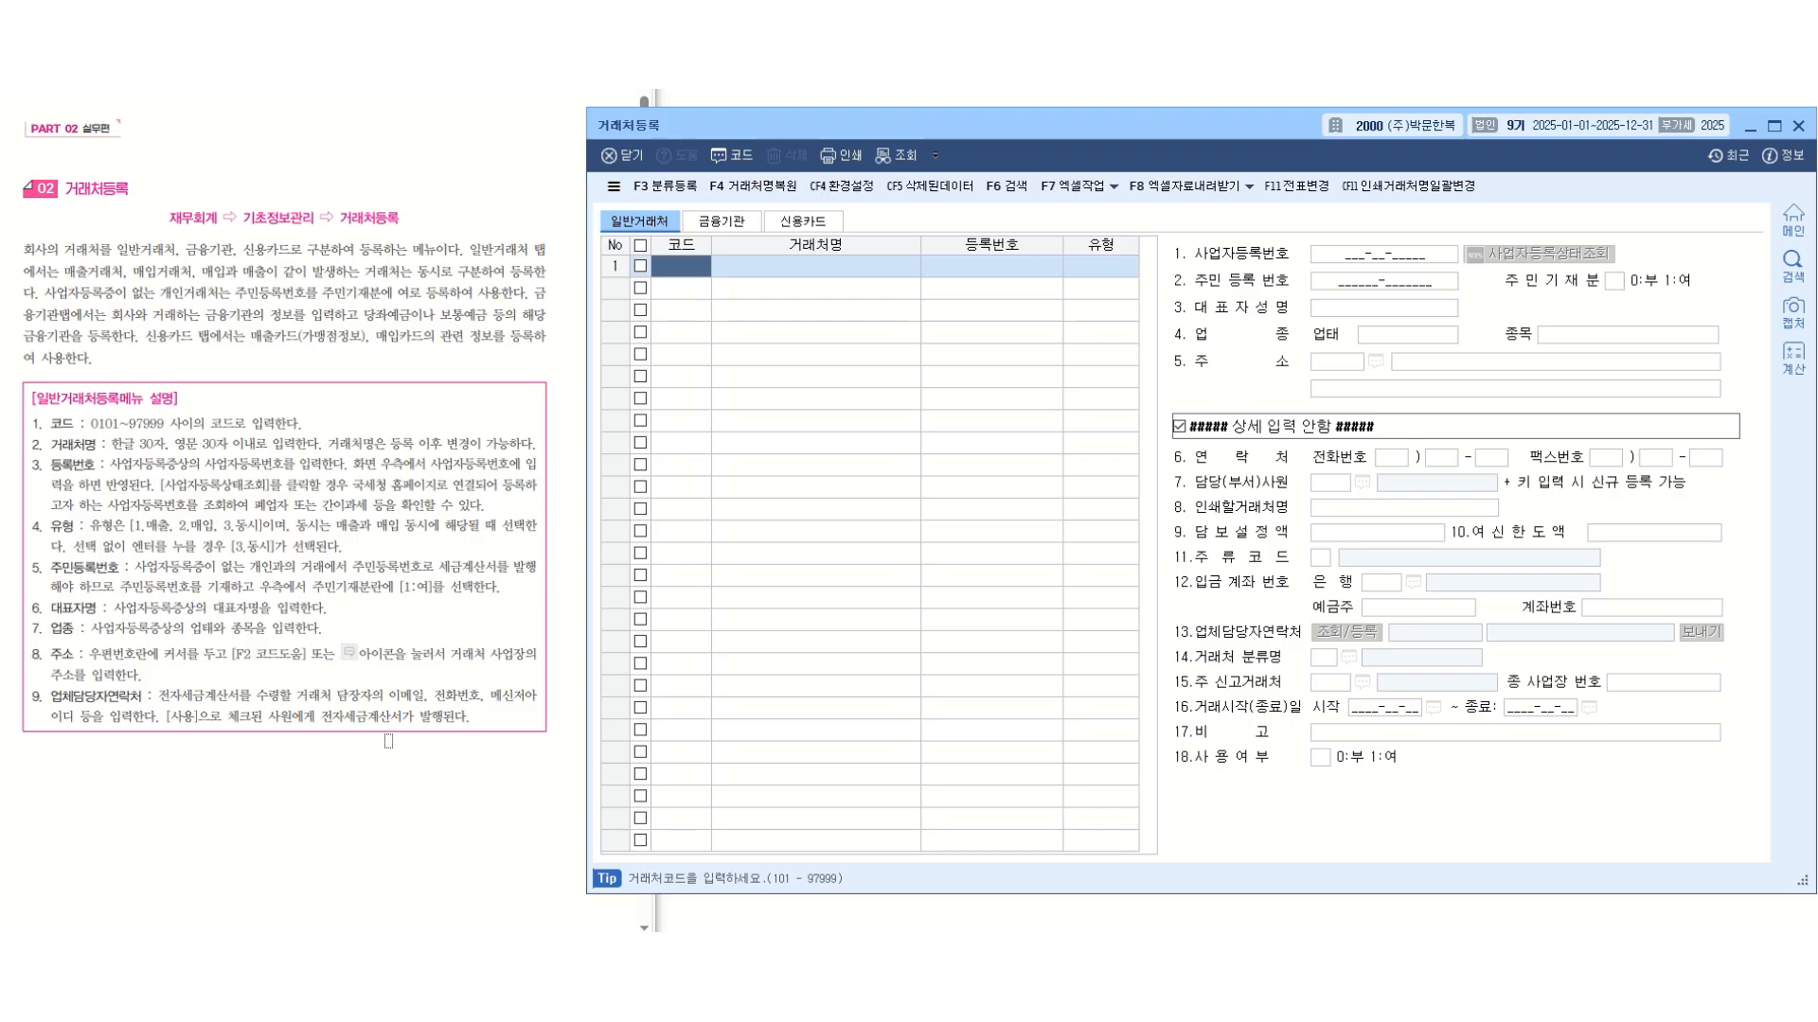
pyautogui.scroll(-3, 389, 742)
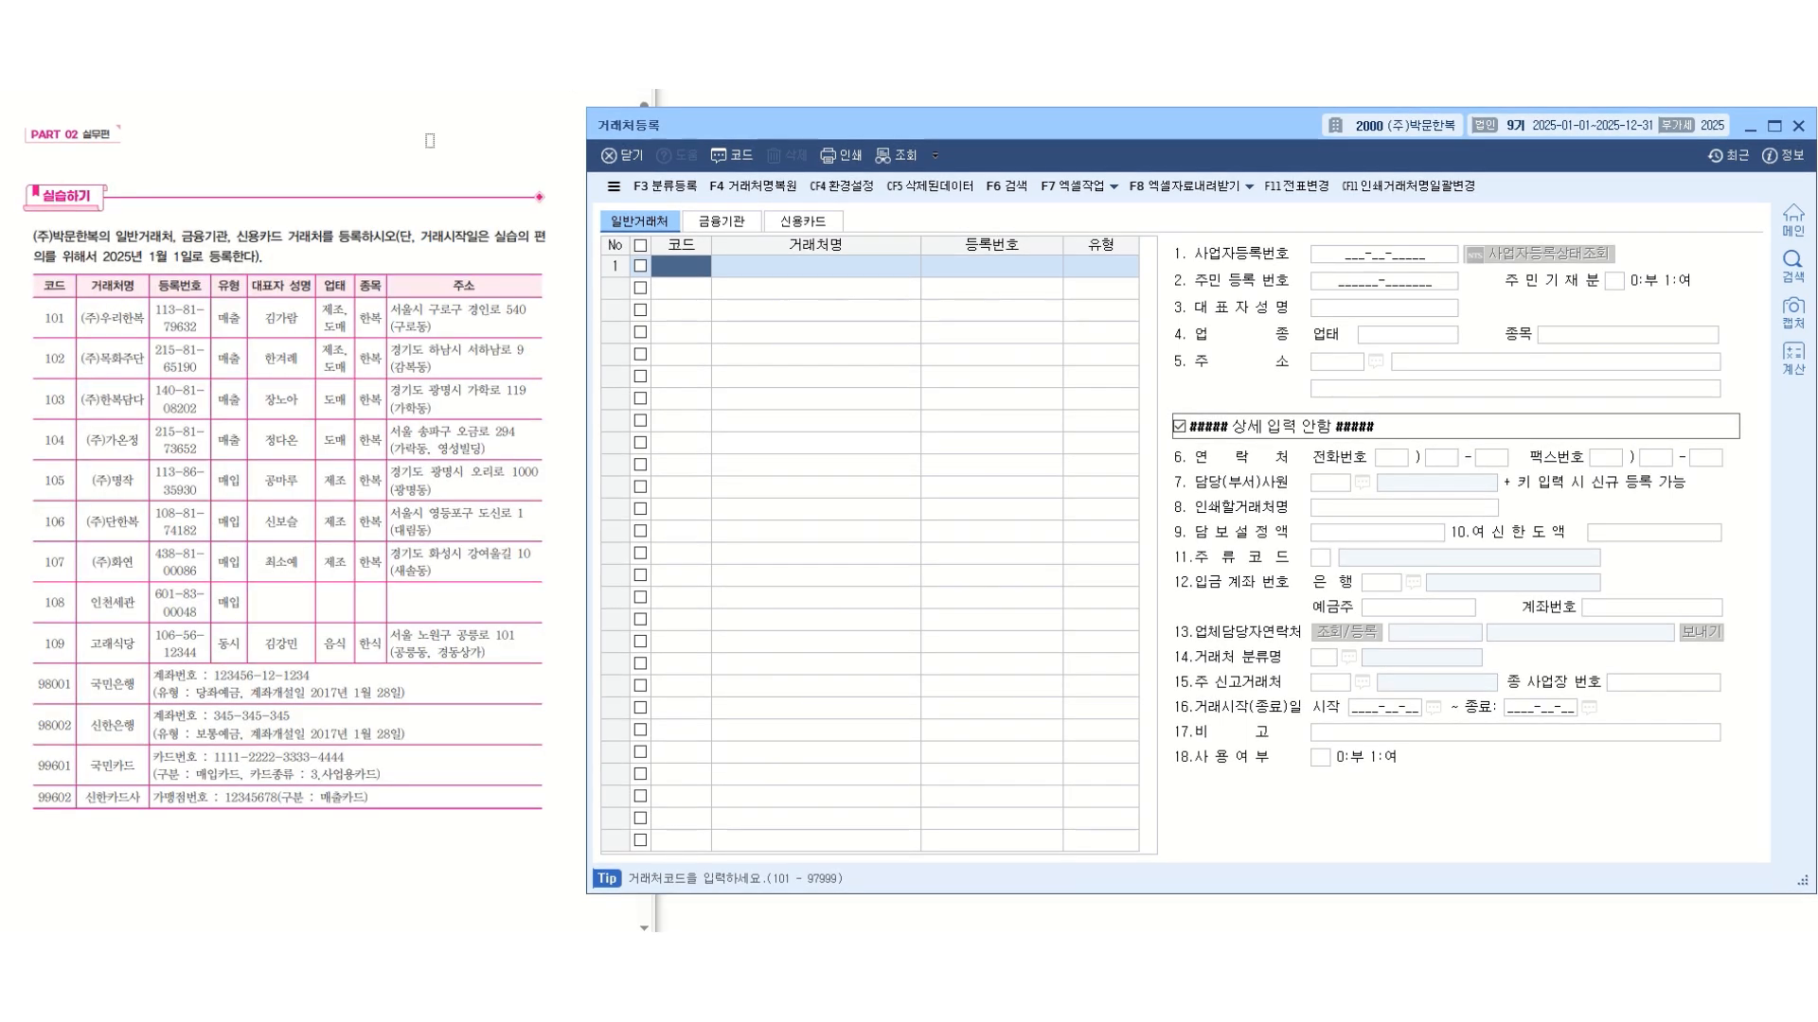
pyautogui.moveTo(110, 237); pyautogui.dragTo(284, 236)
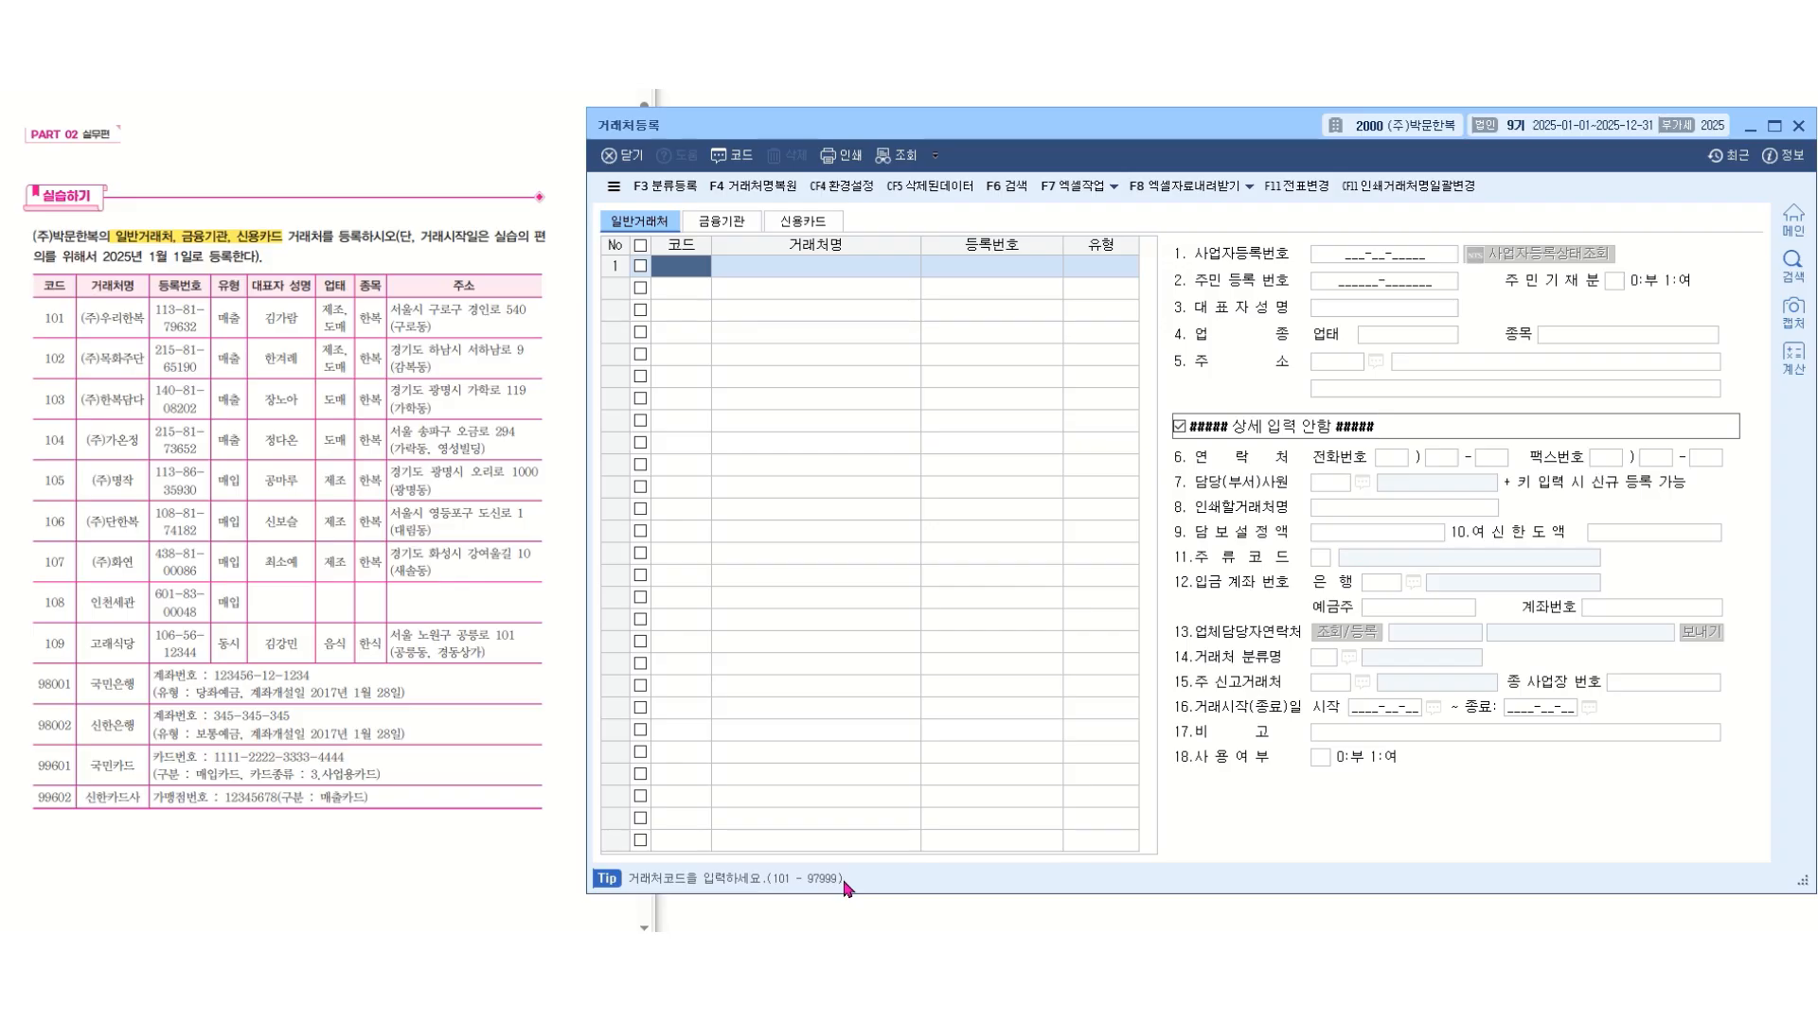
# Check the allowed code ranges for financial-institution (금융기관) and credit-card (신용카드) clients, and return to the general clients (일반거래처).
pyautogui.click(742, 230)
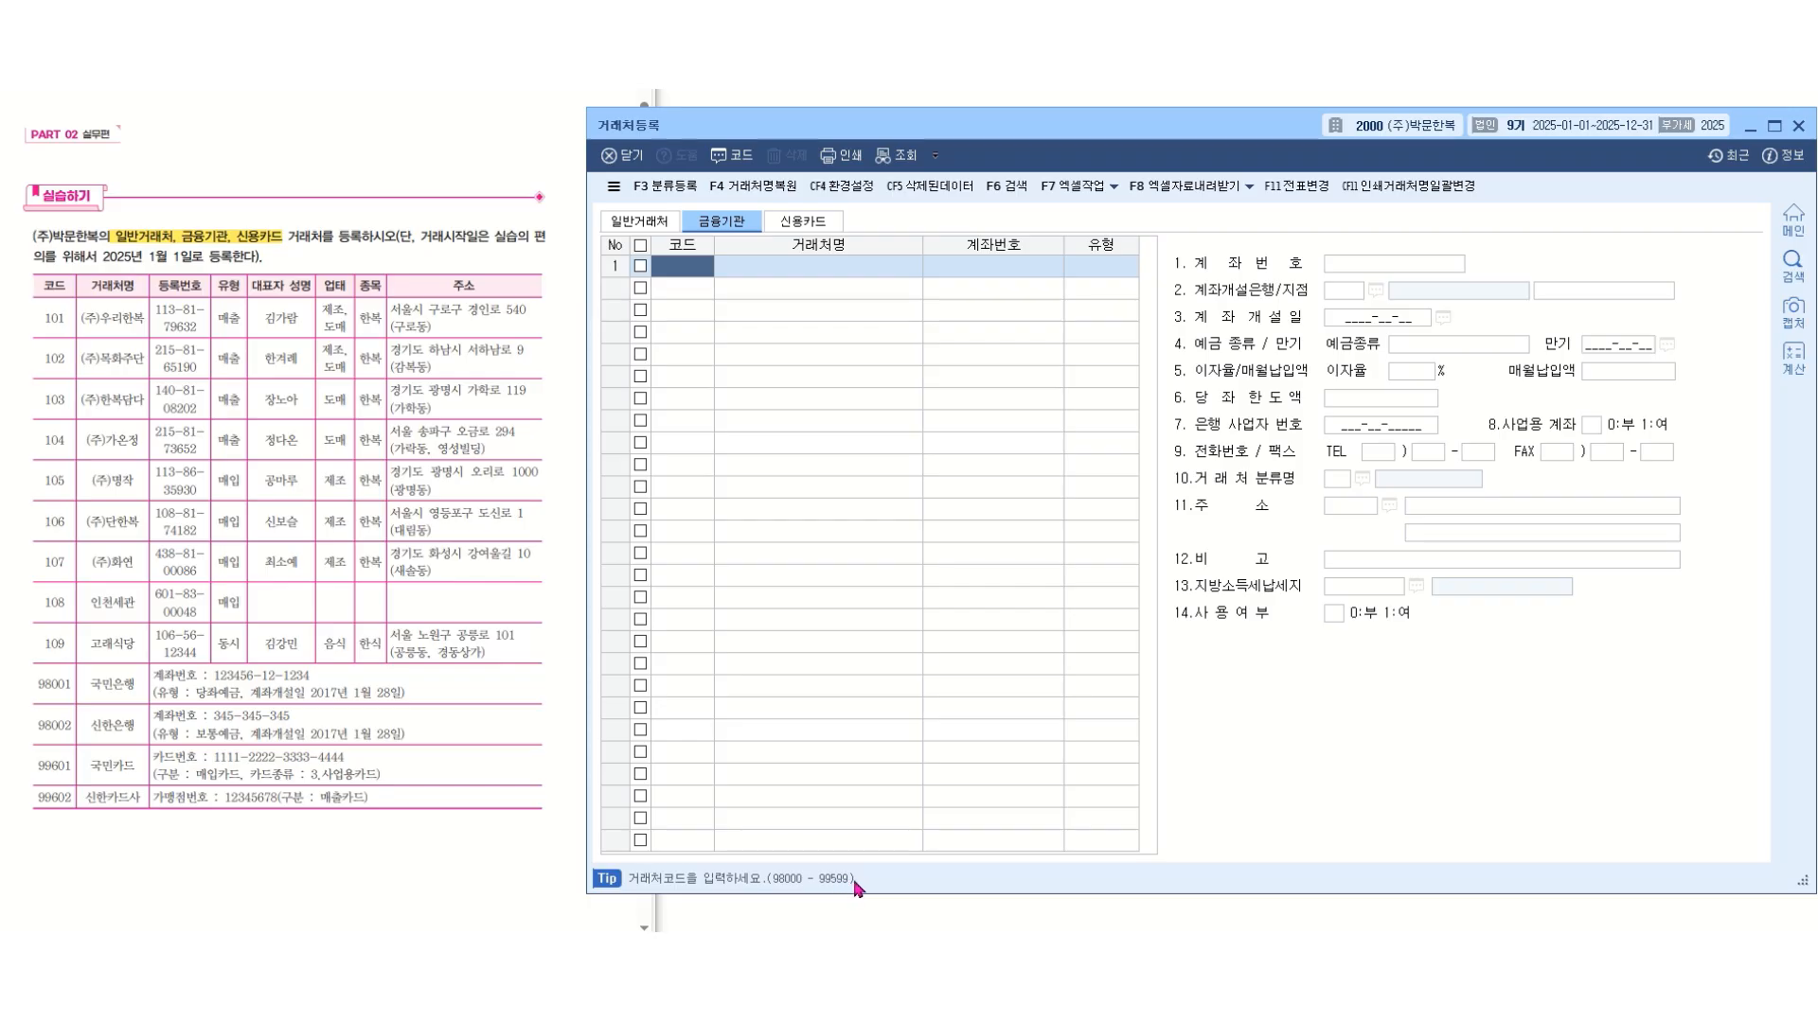
pyautogui.click(812, 225)
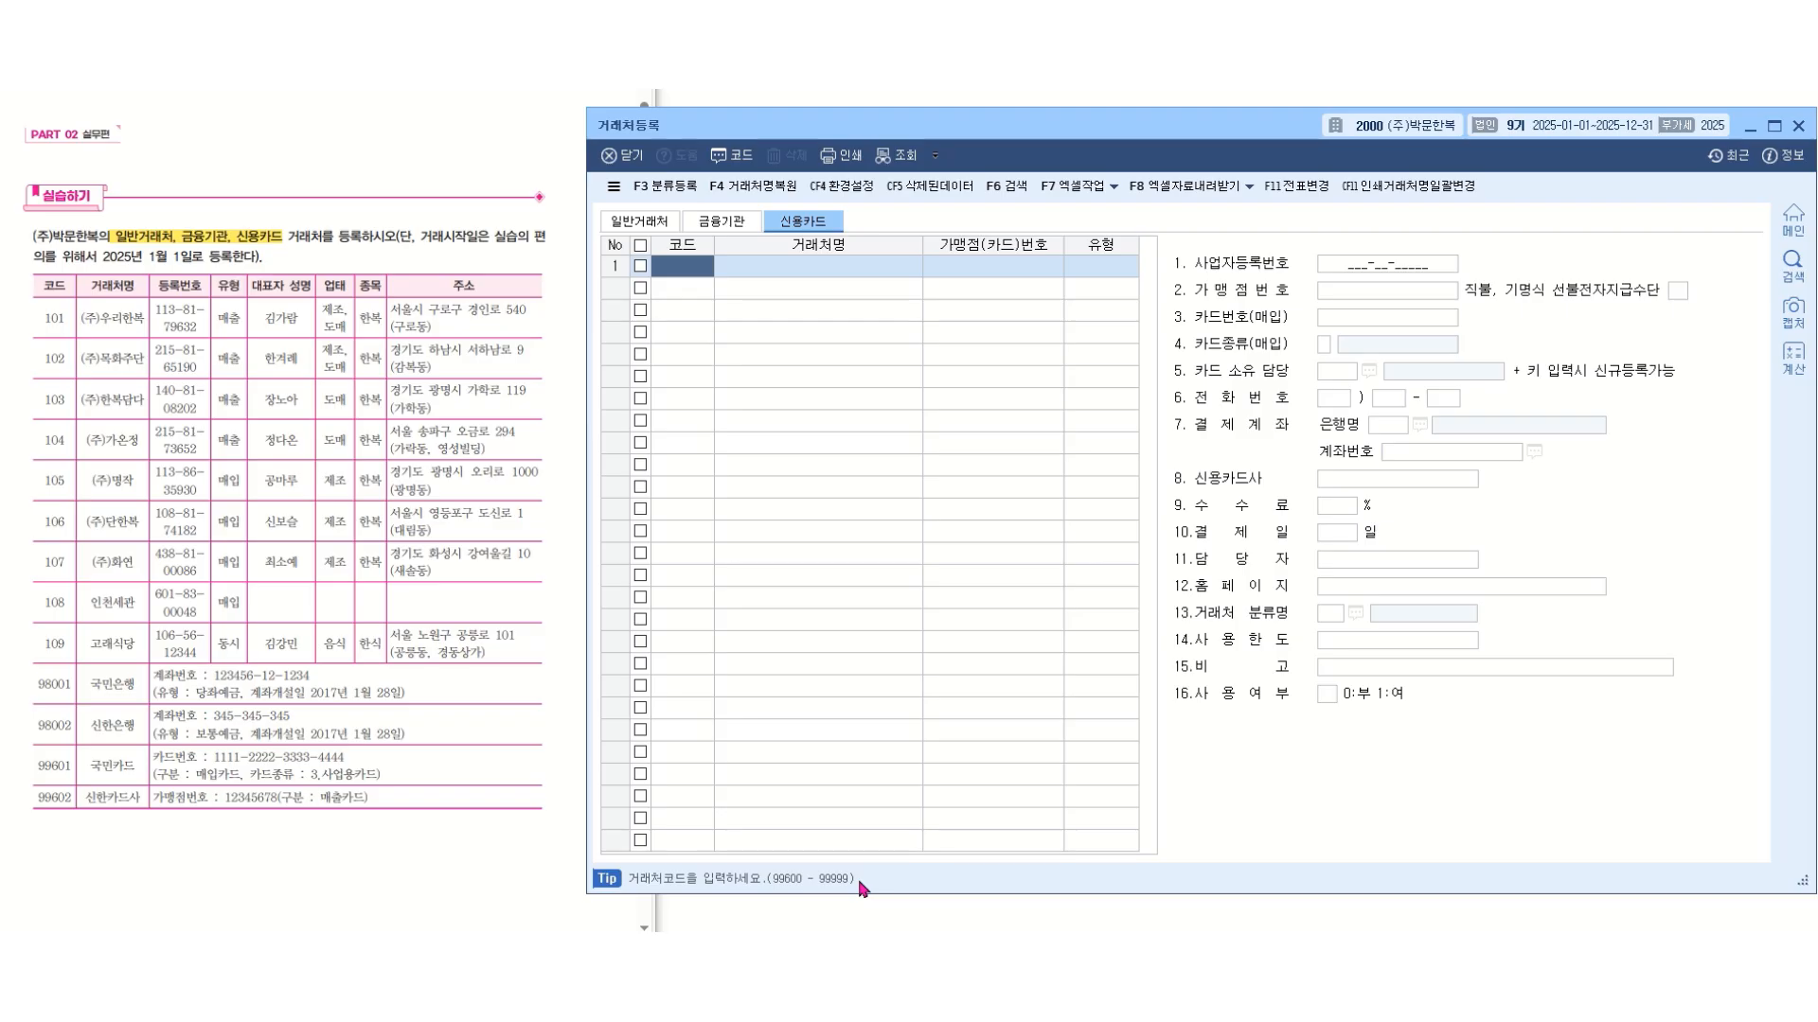
pyautogui.click(633, 228)
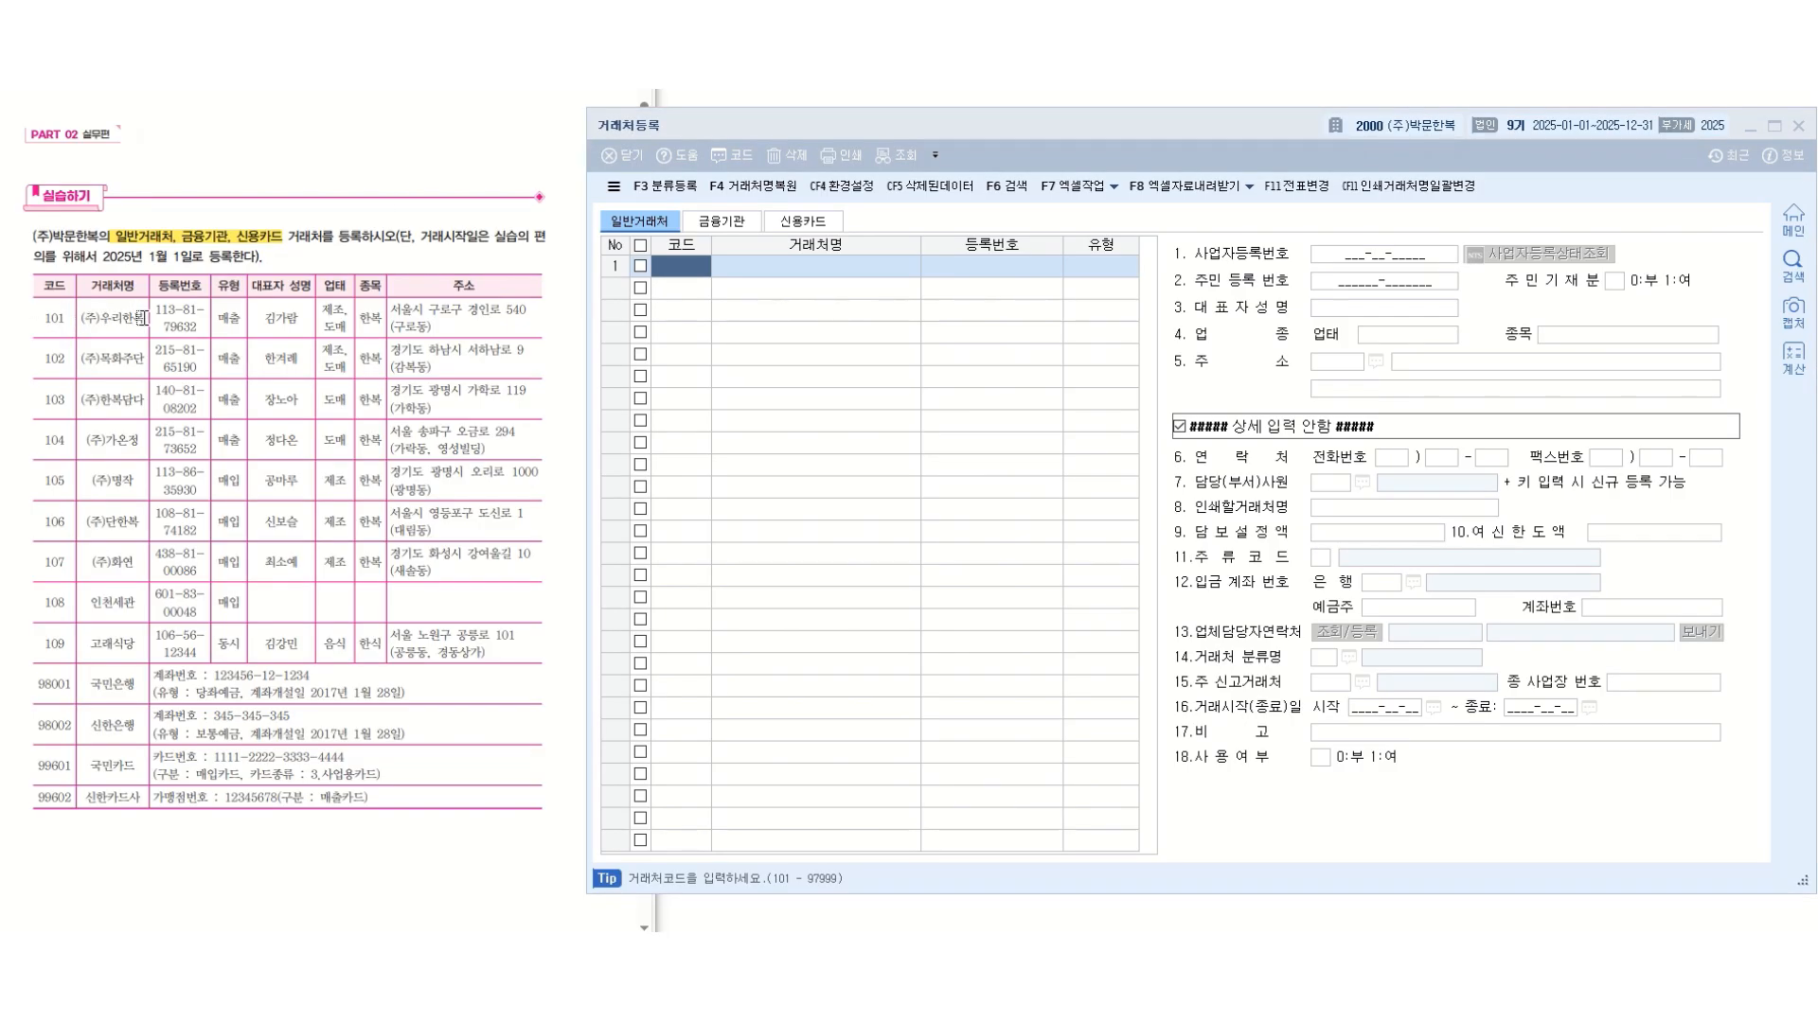
# Add a general client with code 101, name (주)우리한복 and type 매출.
pyautogui.click(696, 268)
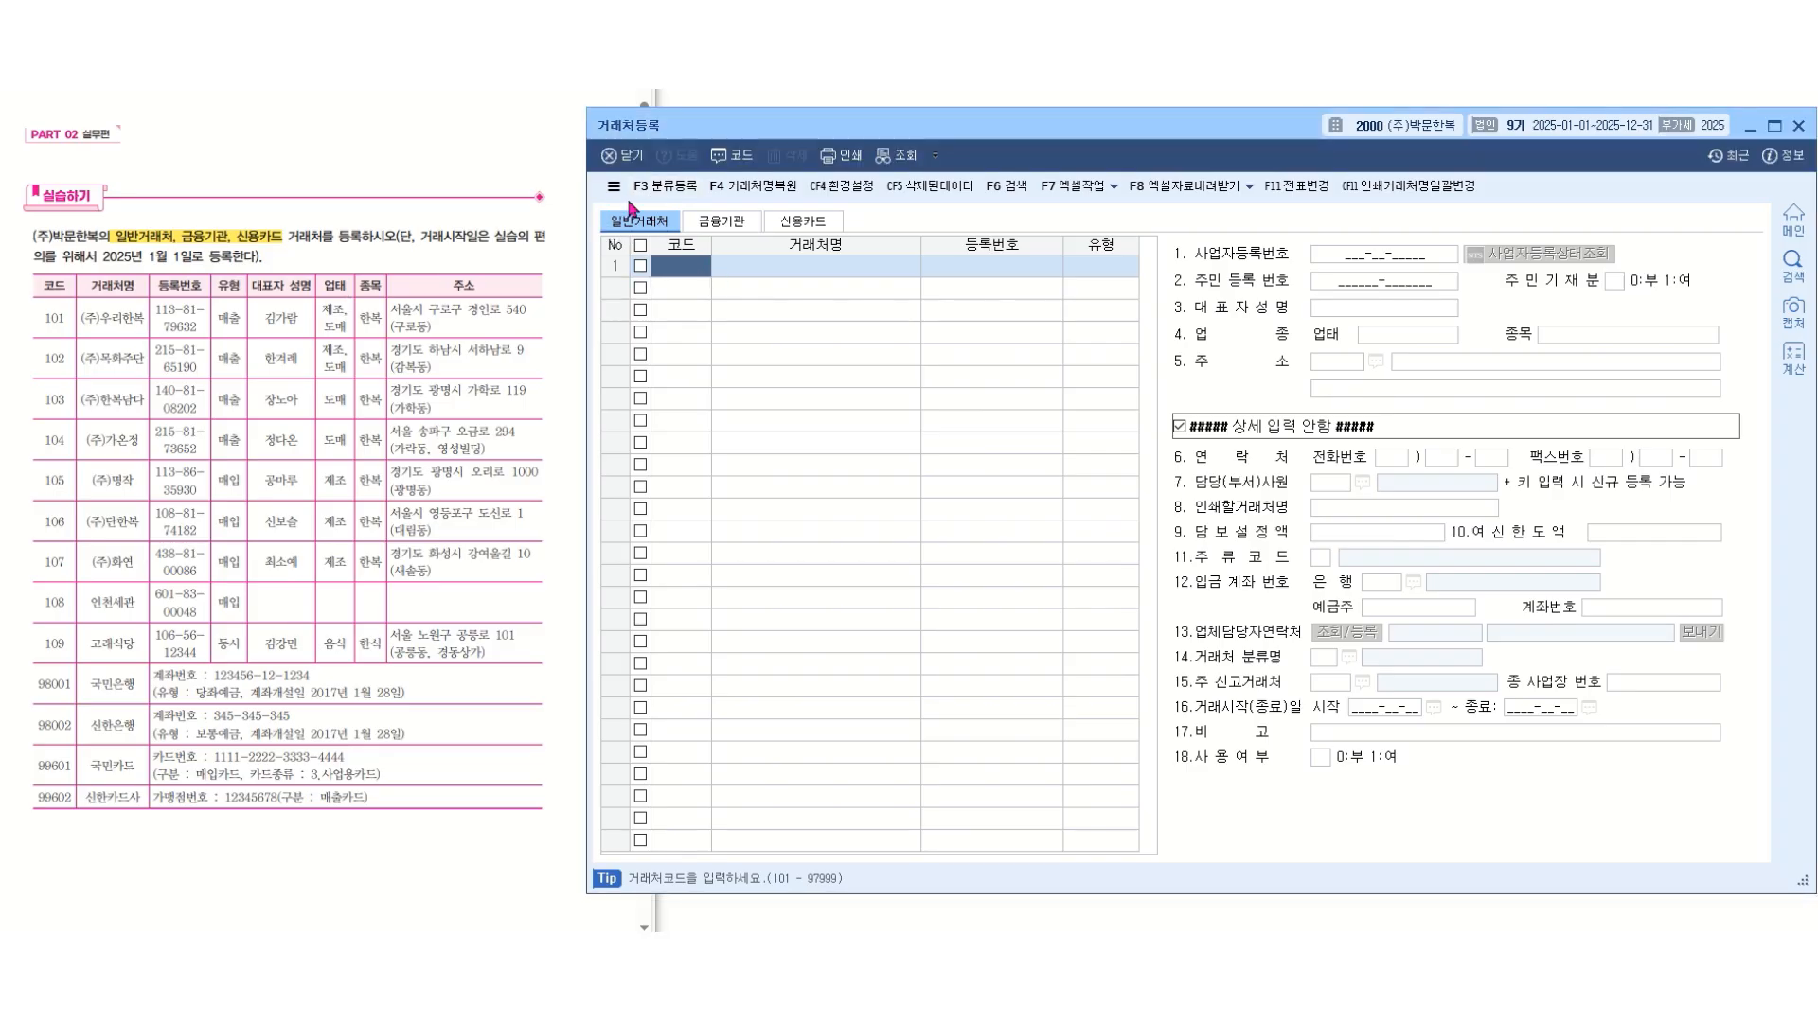
pyautogui.write('101')
pyautogui.press('Return')
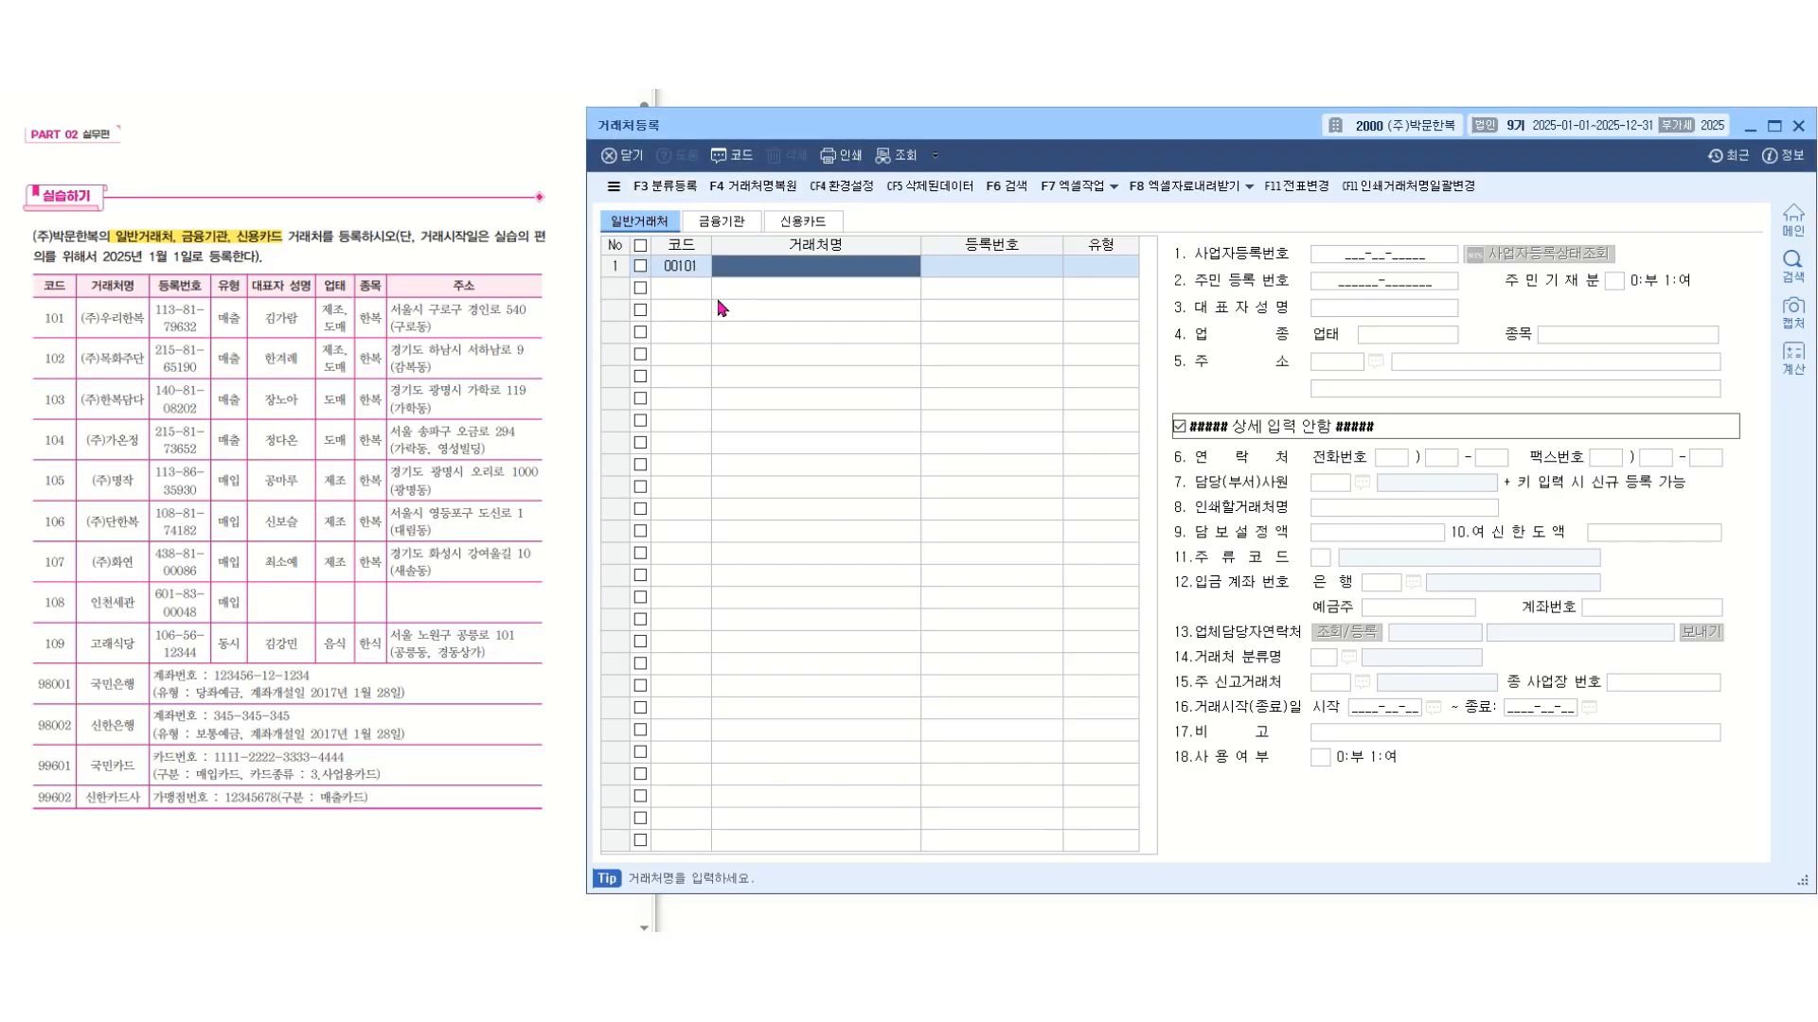
pyautogui.write('(주)우리한복')
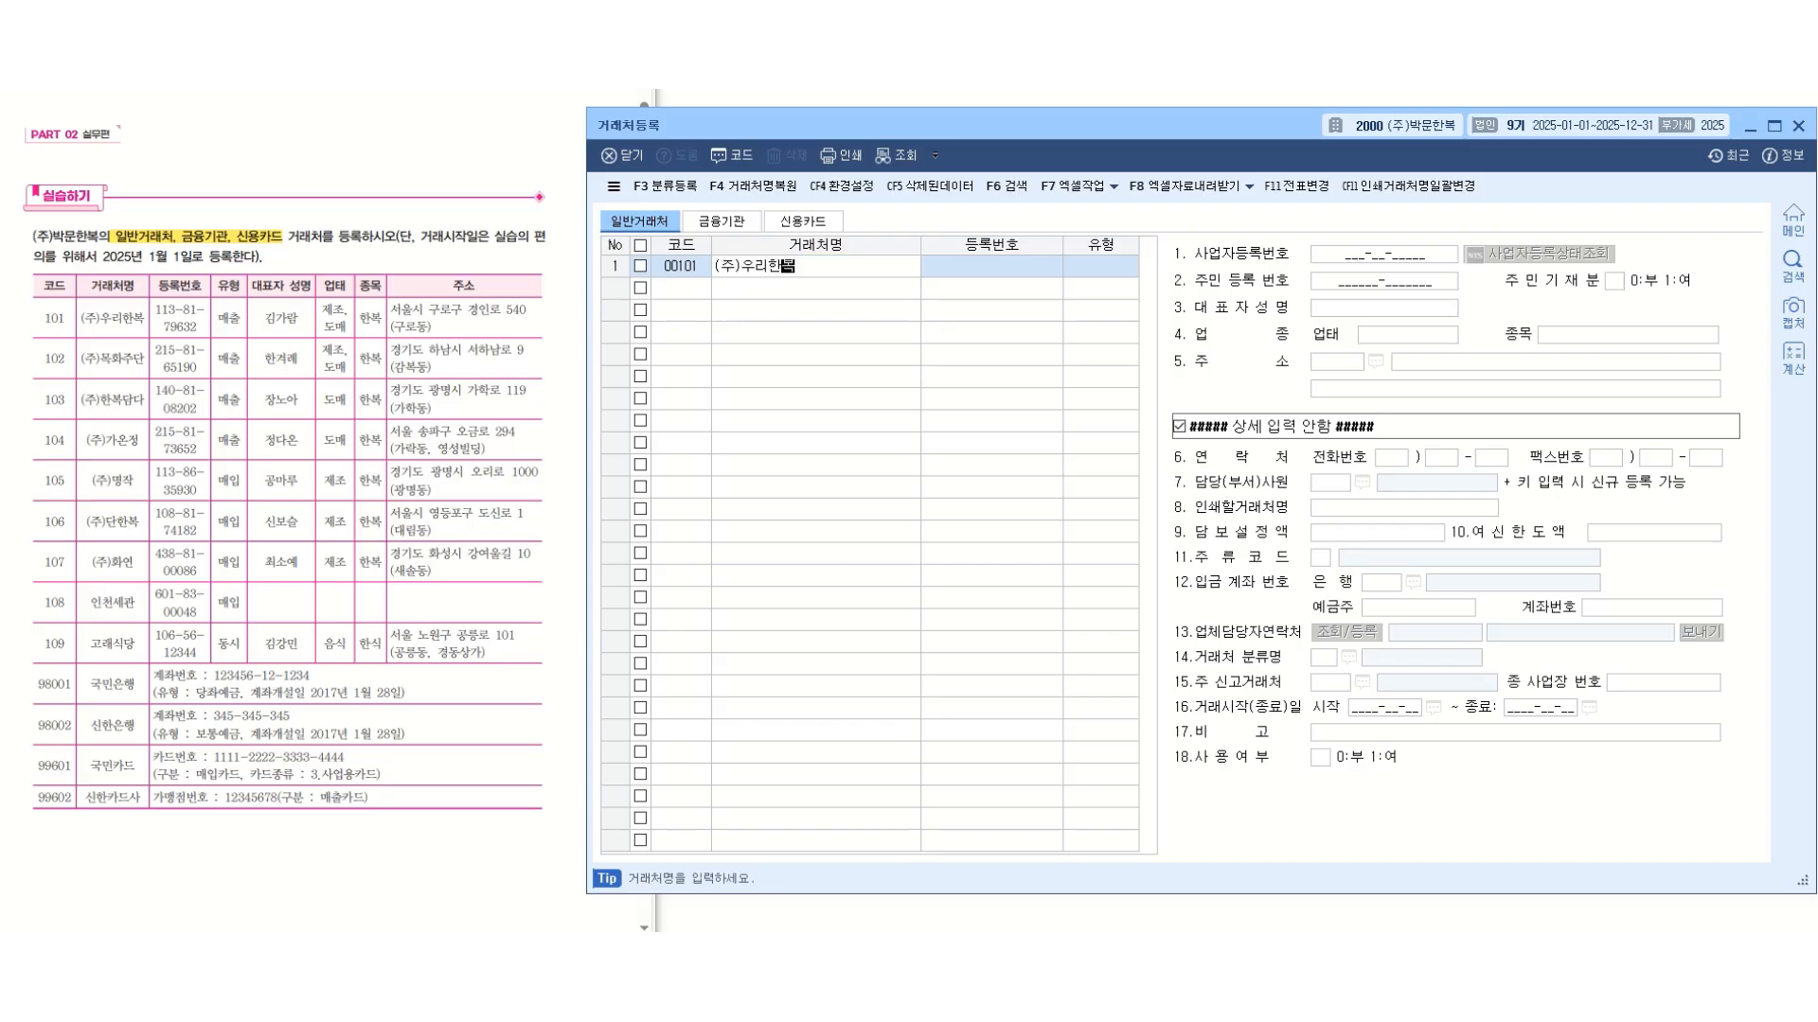
pyautogui.press('Return')
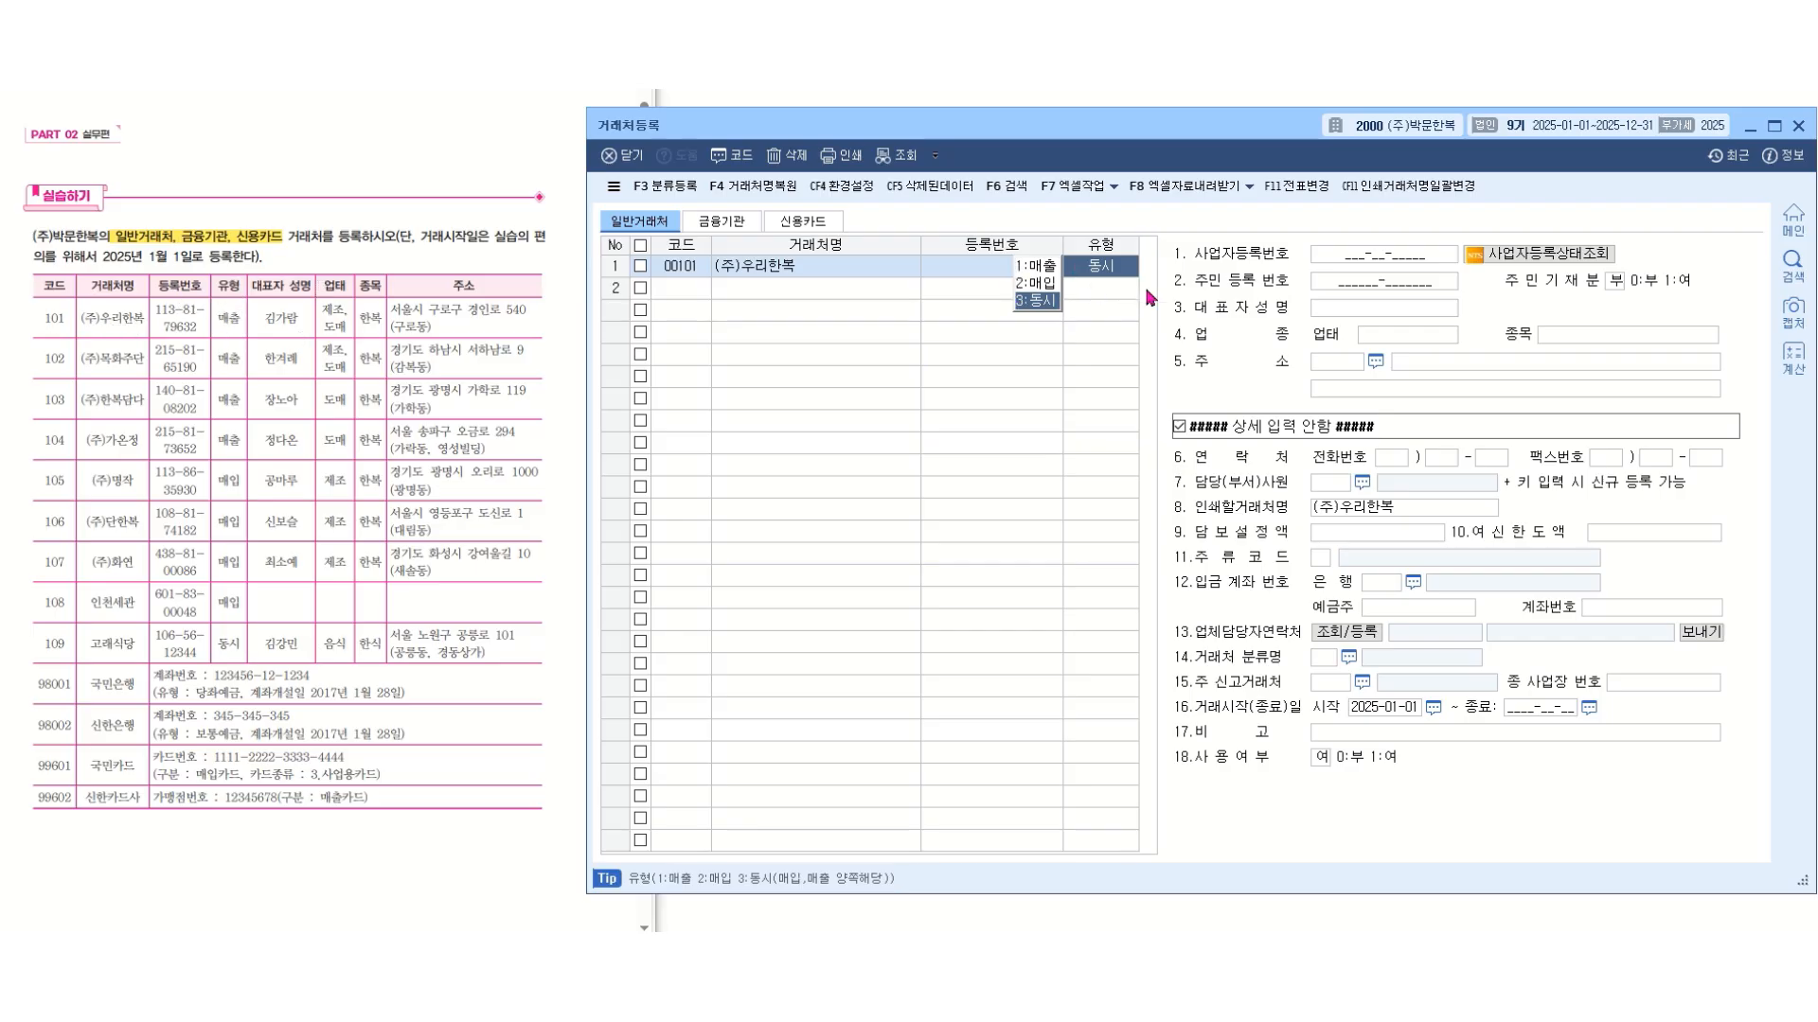
pyautogui.press('1')
pyautogui.press('Return')
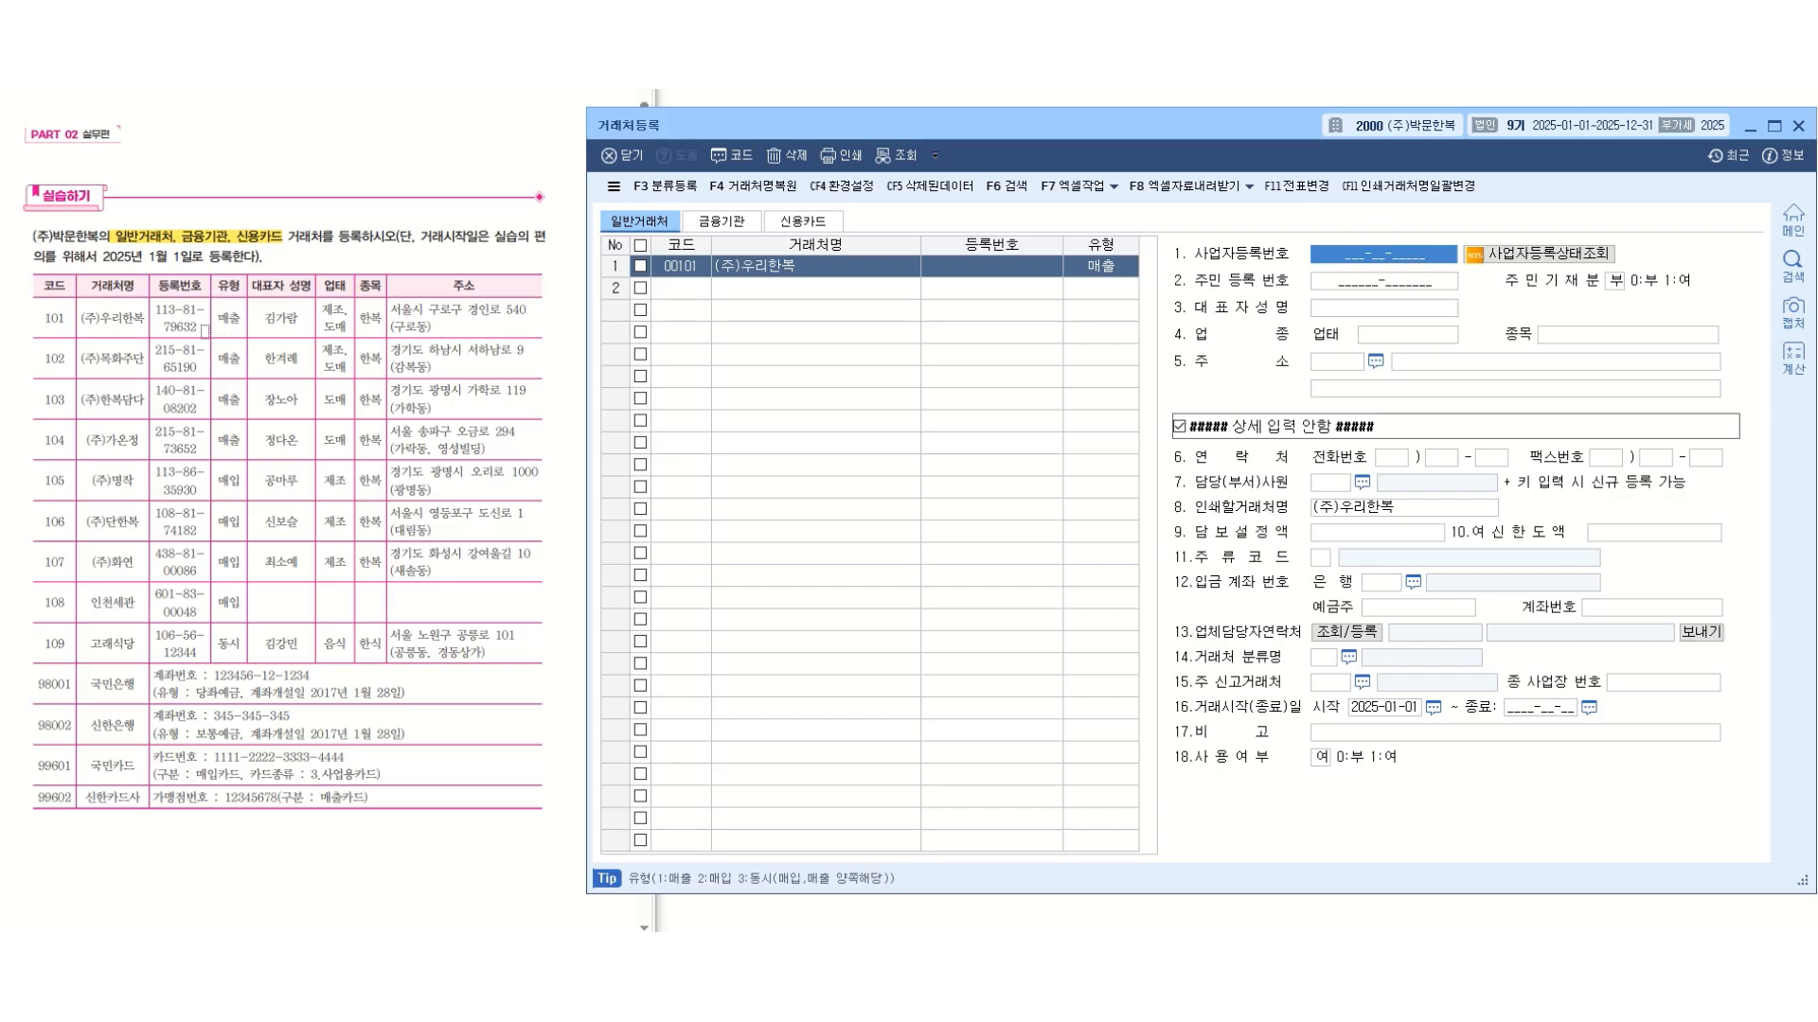
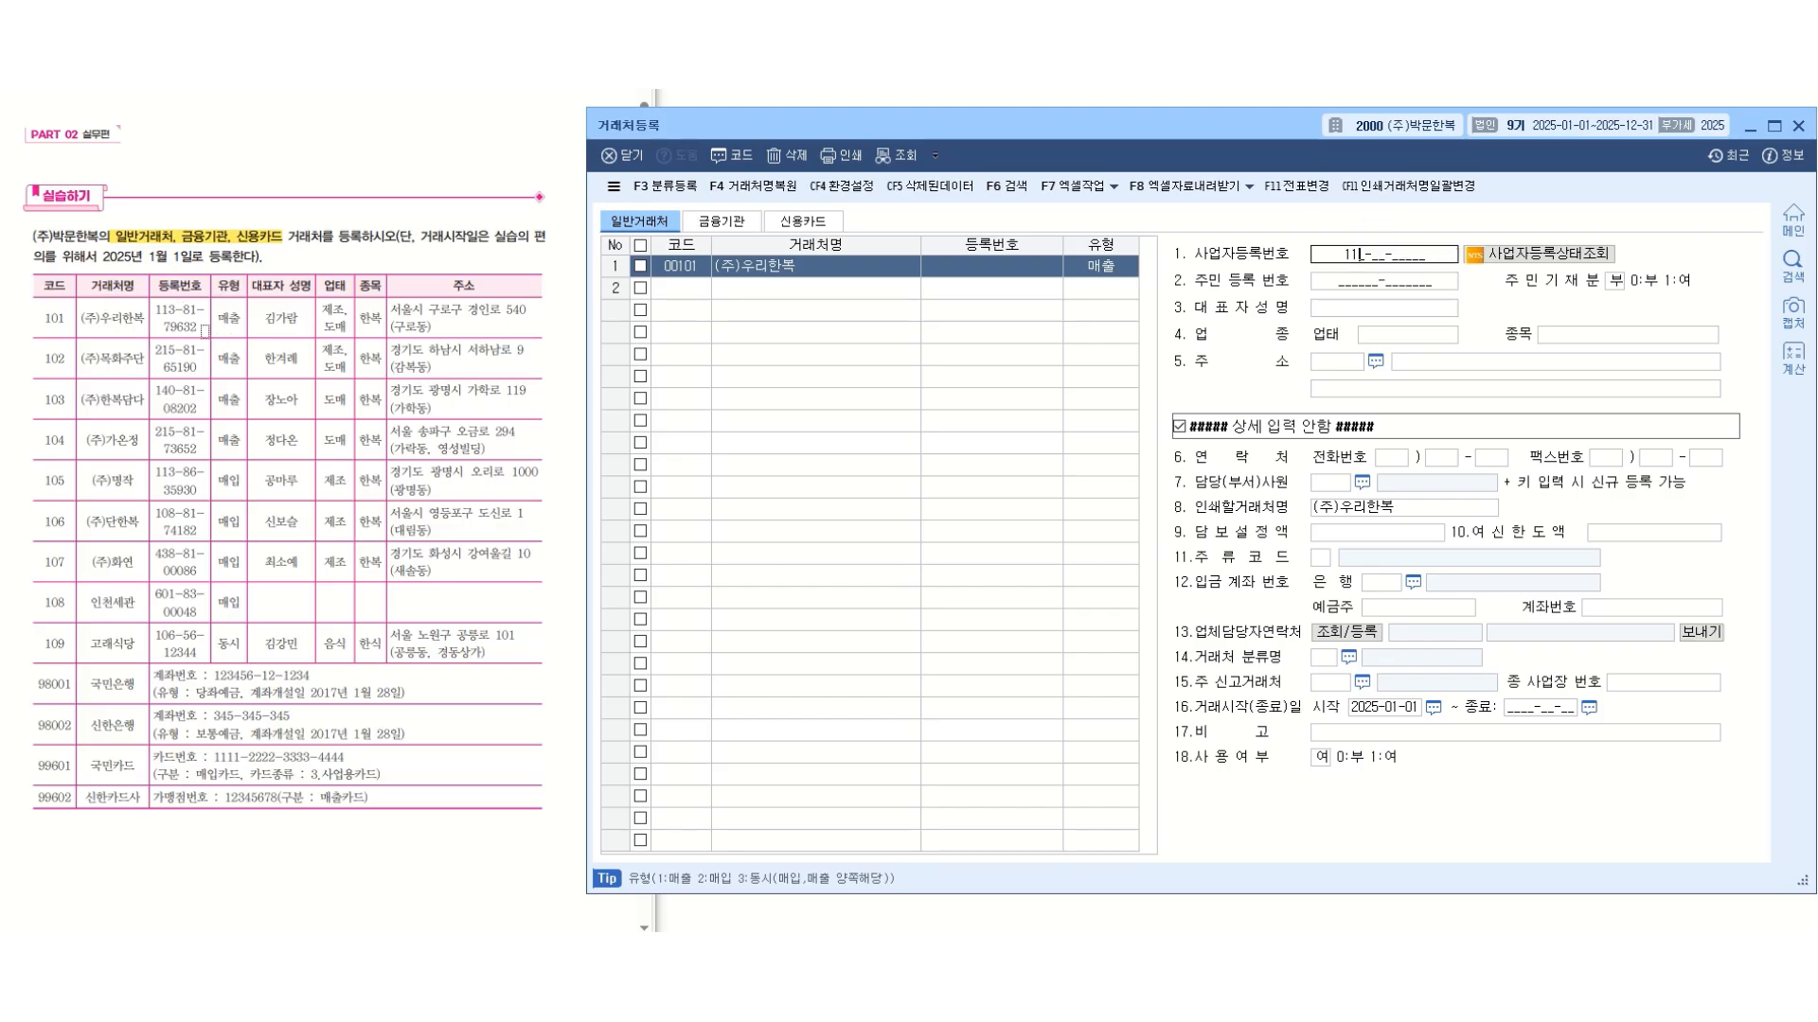
# Enter the business registration number and the representative's full name for (주)우리한복 from the exercise table.
pyautogui.press('Return')
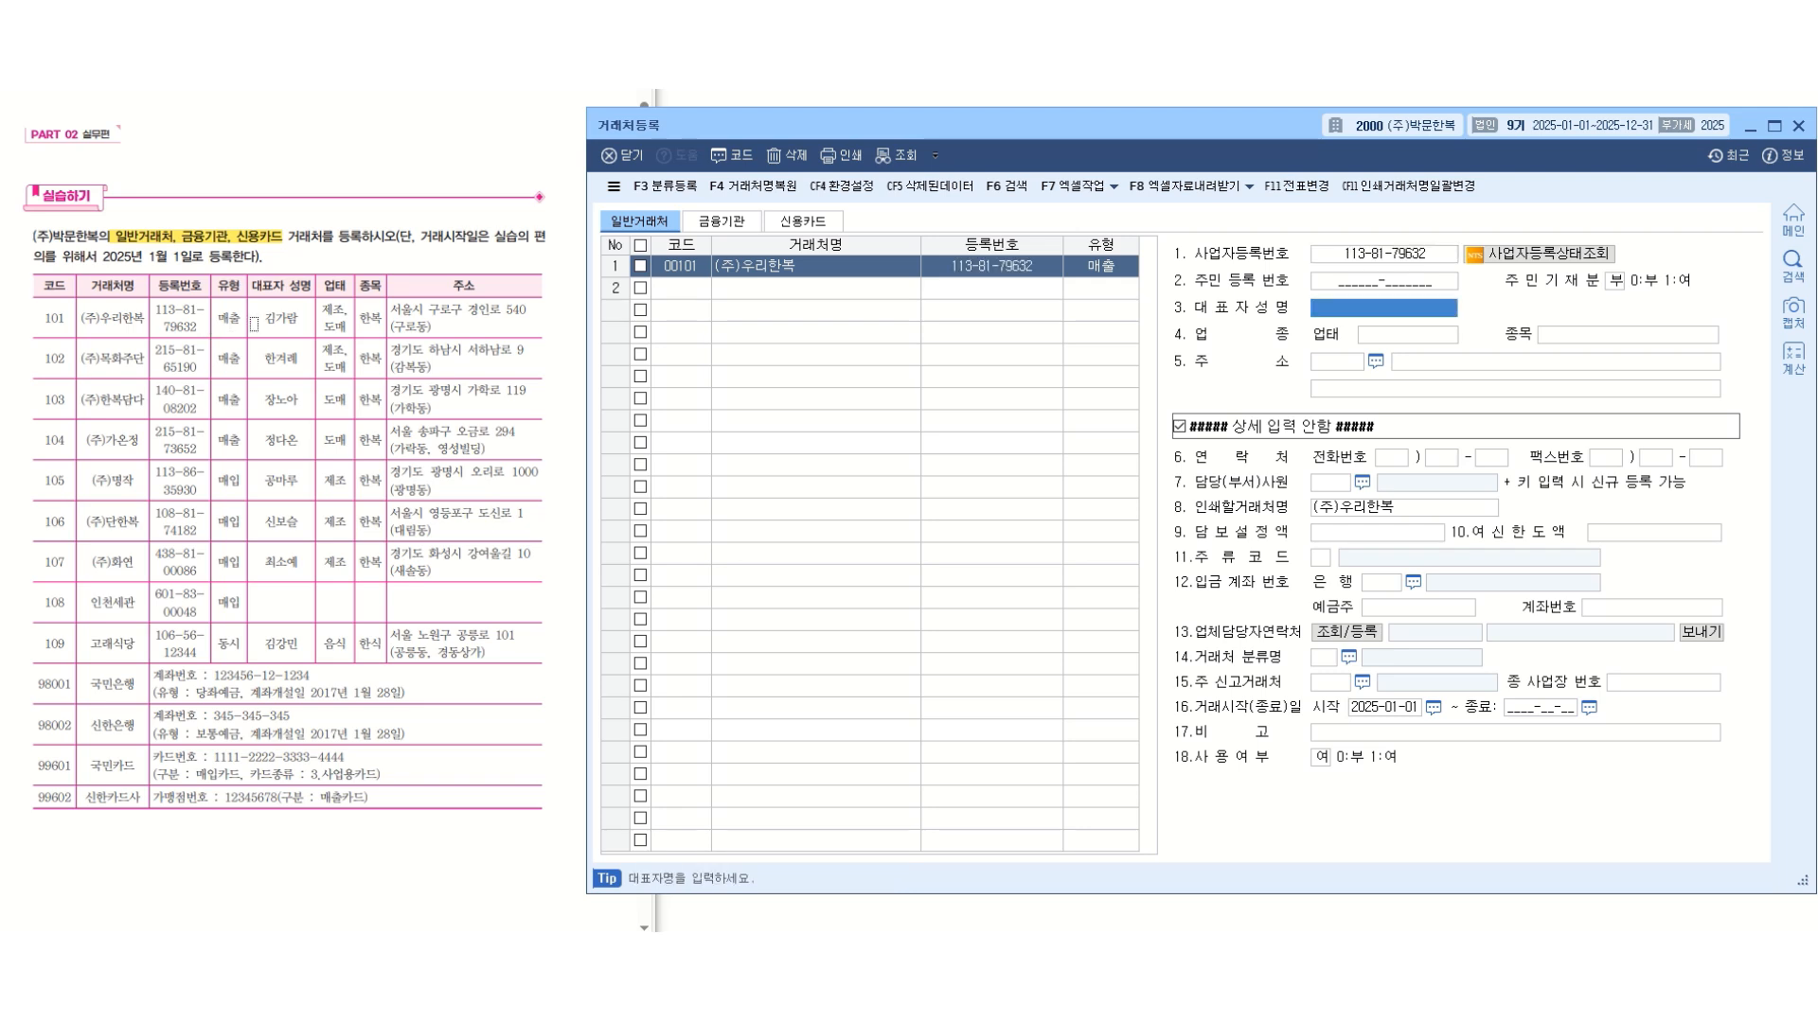
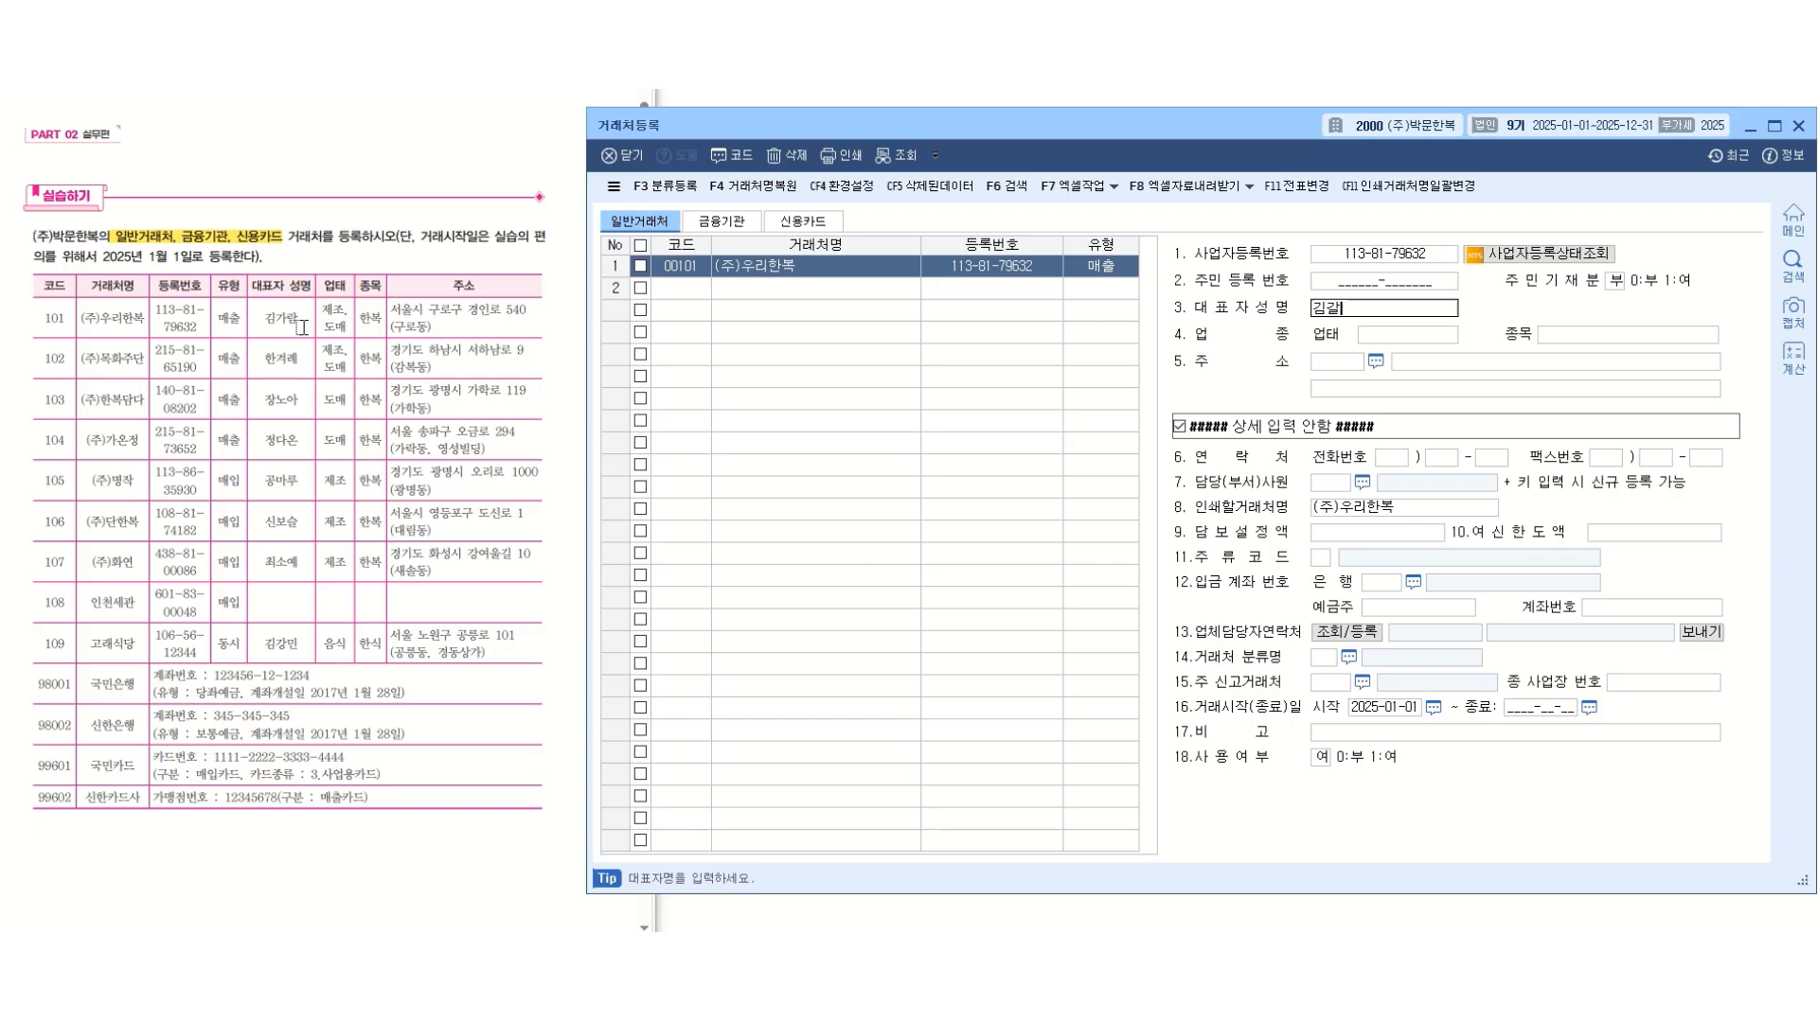
pyautogui.press('Return')
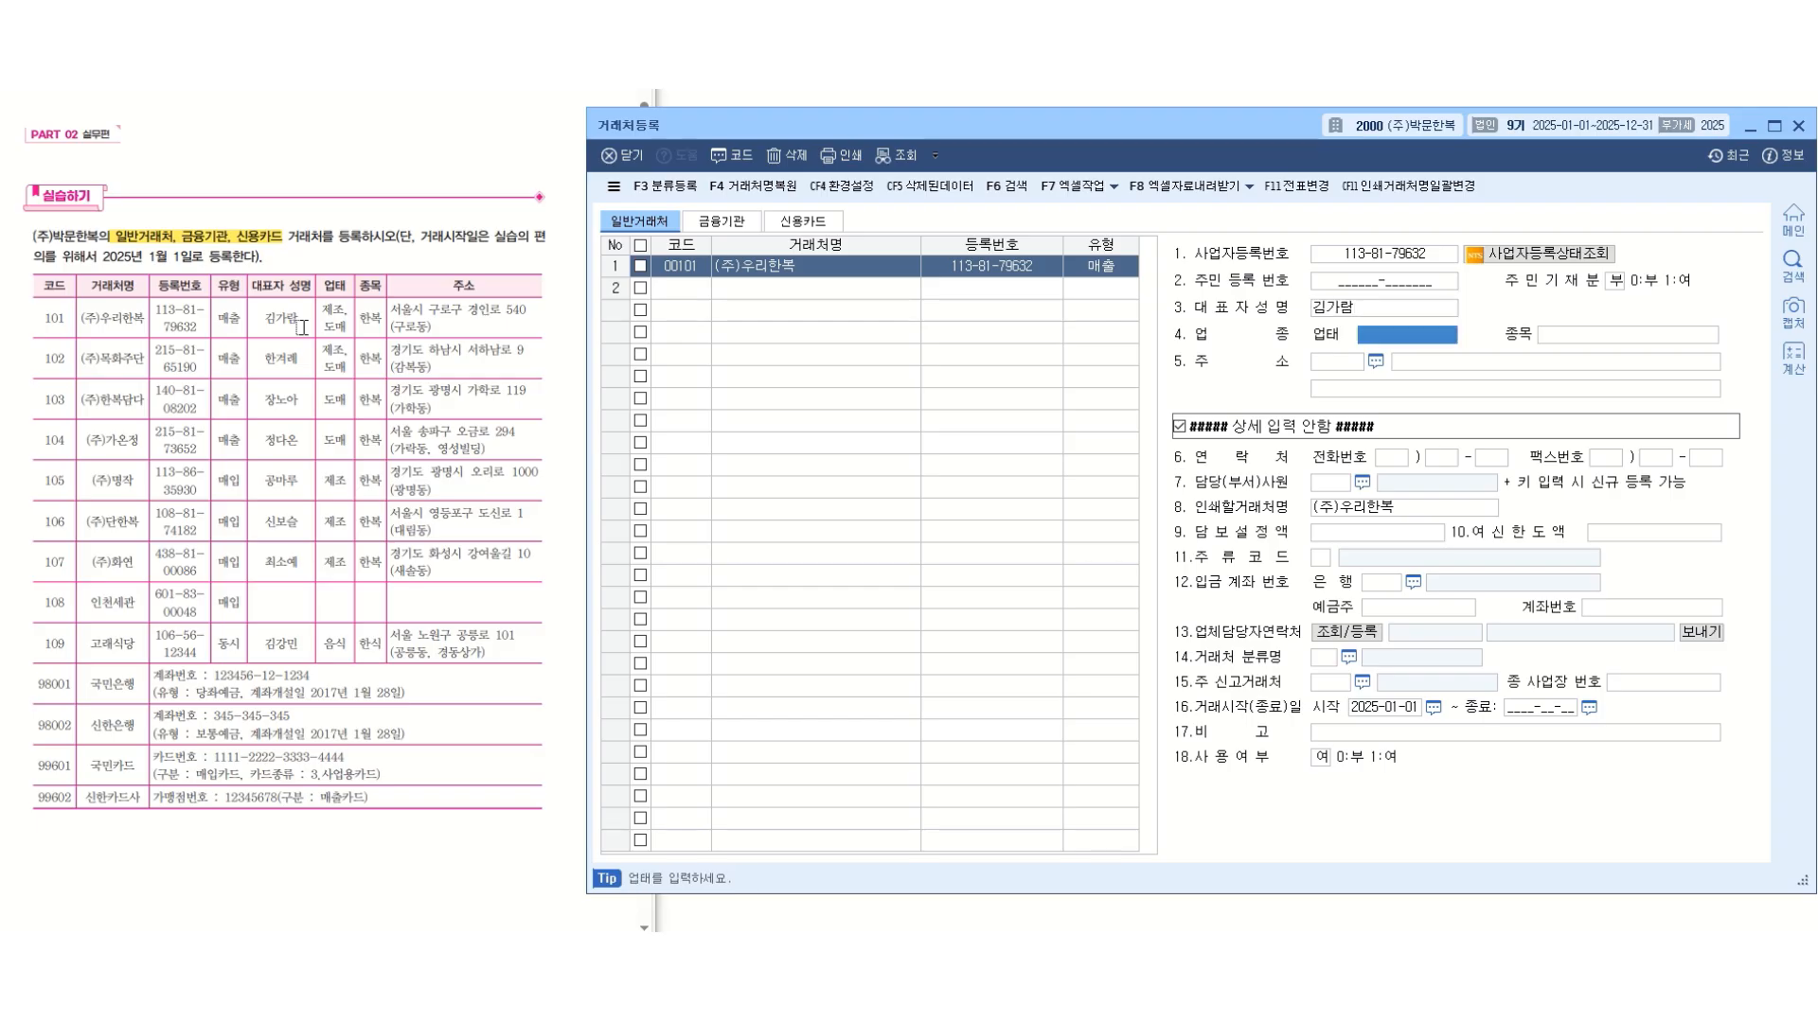
# Set the business type (업태) of (주)우리한복 to 제조,도매 and its item (종목) to 한복.
pyautogui.write('제조,도매')
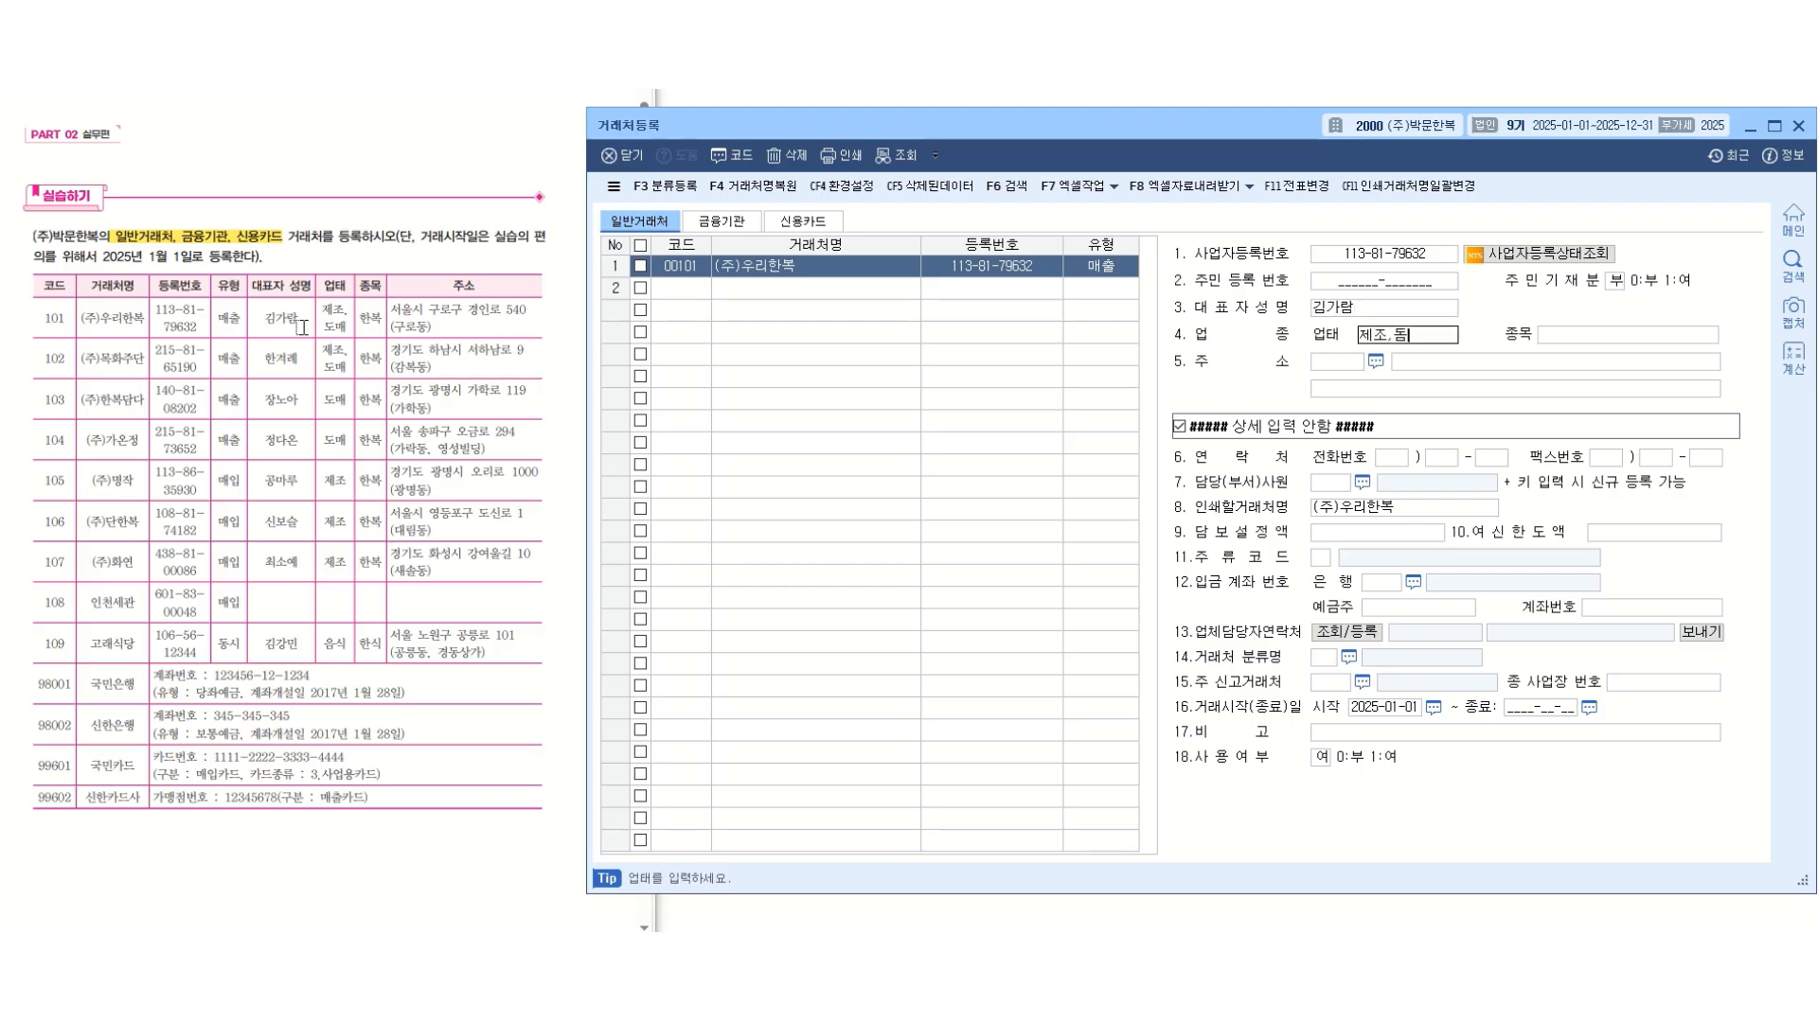
pyautogui.press('Return')
pyautogui.write('한복')
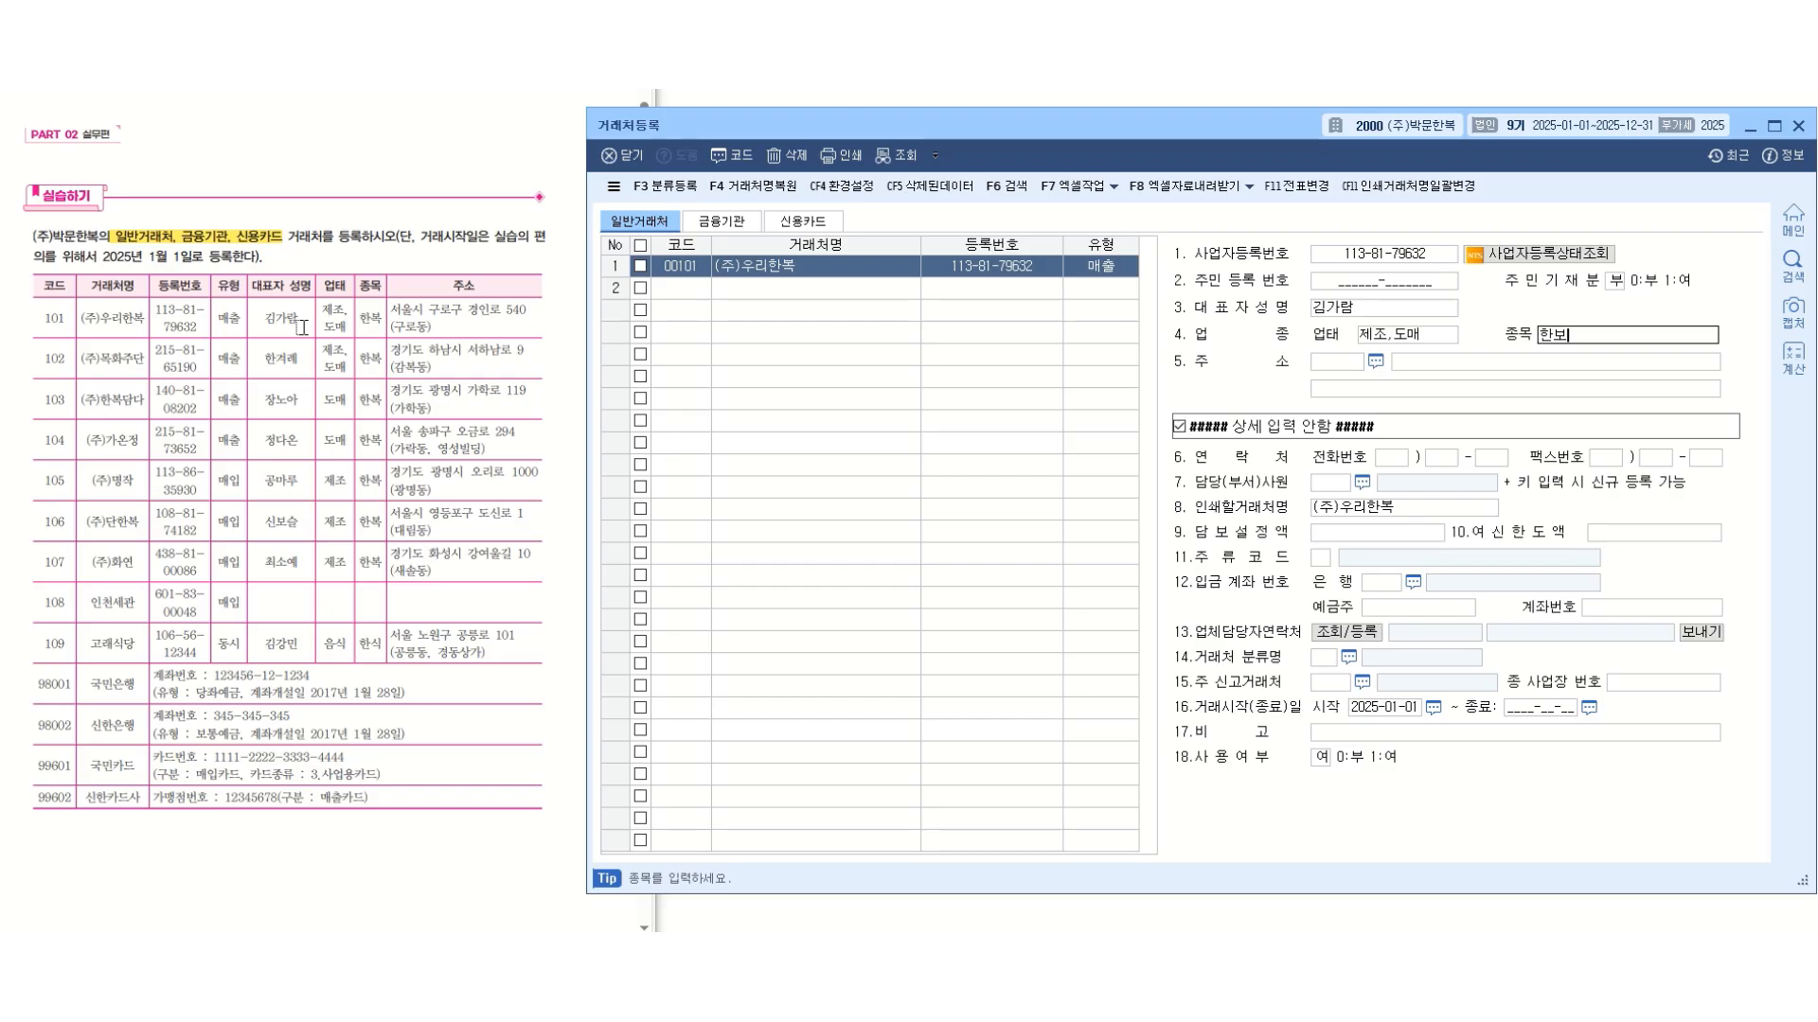
pyautogui.press('Return')
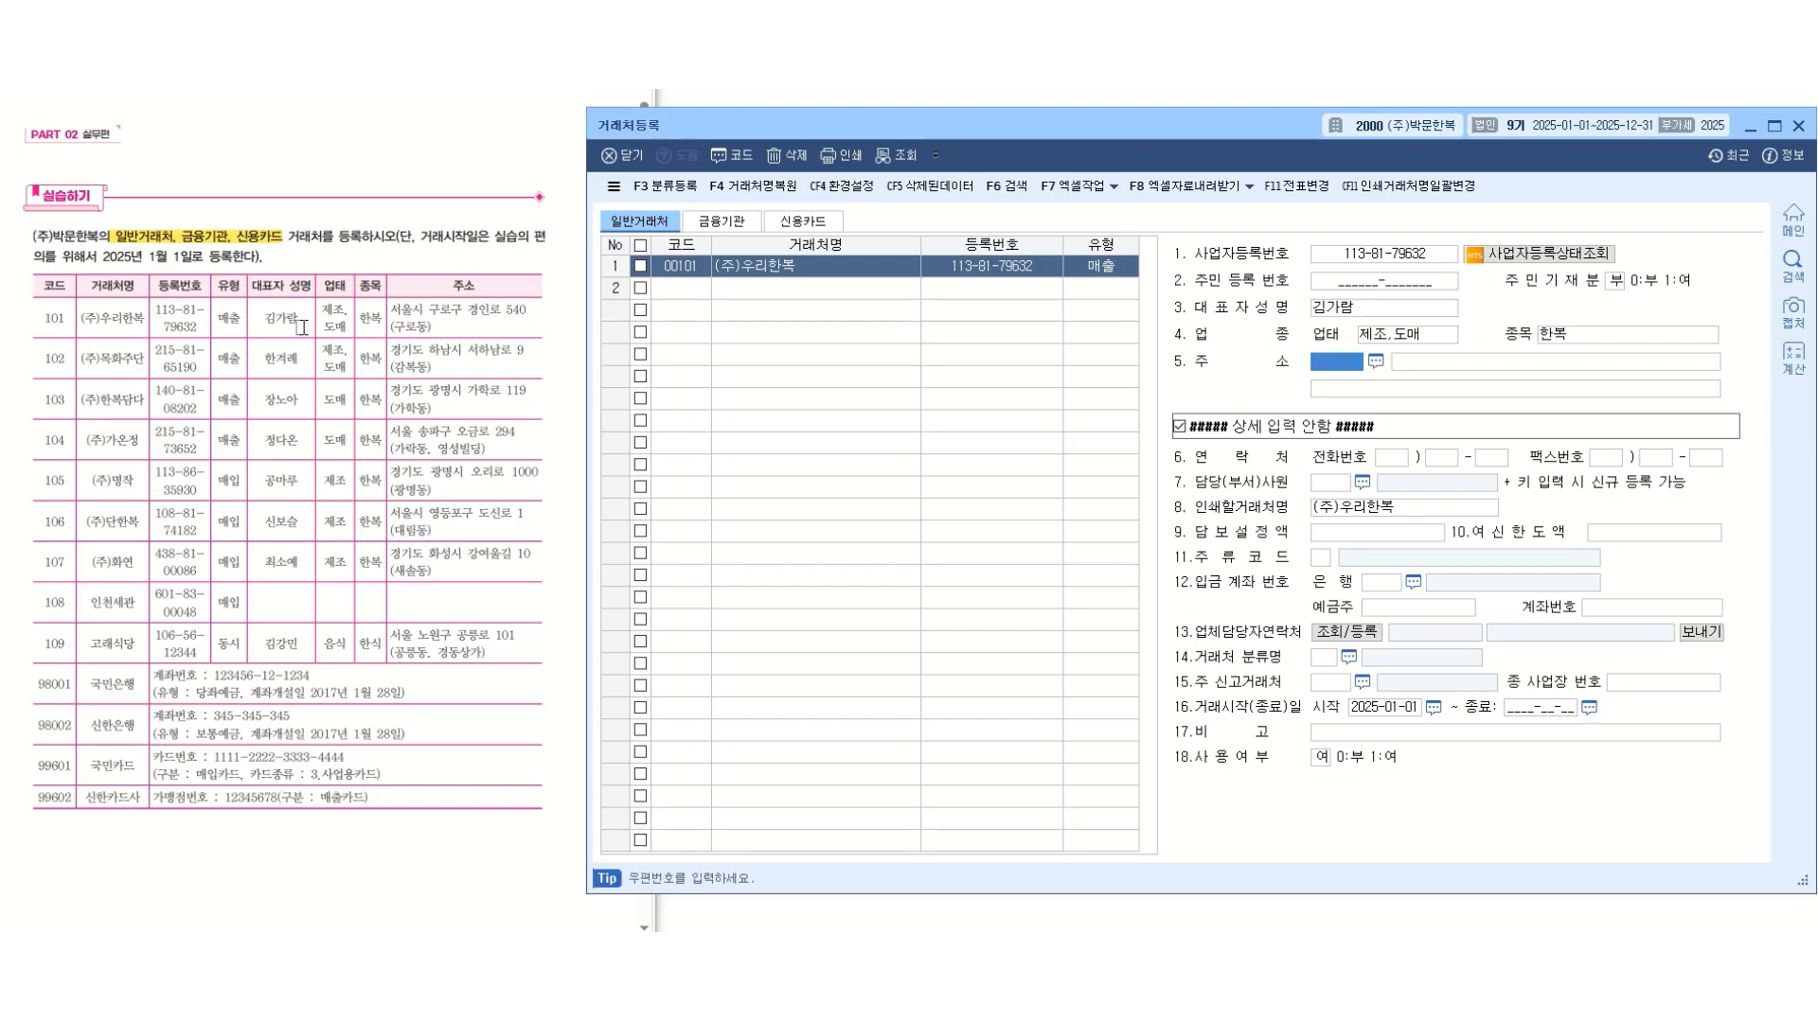
# Enter the business address of (주)우리한복 without a postal code and complete the client's record.
pyautogui.press('Return')
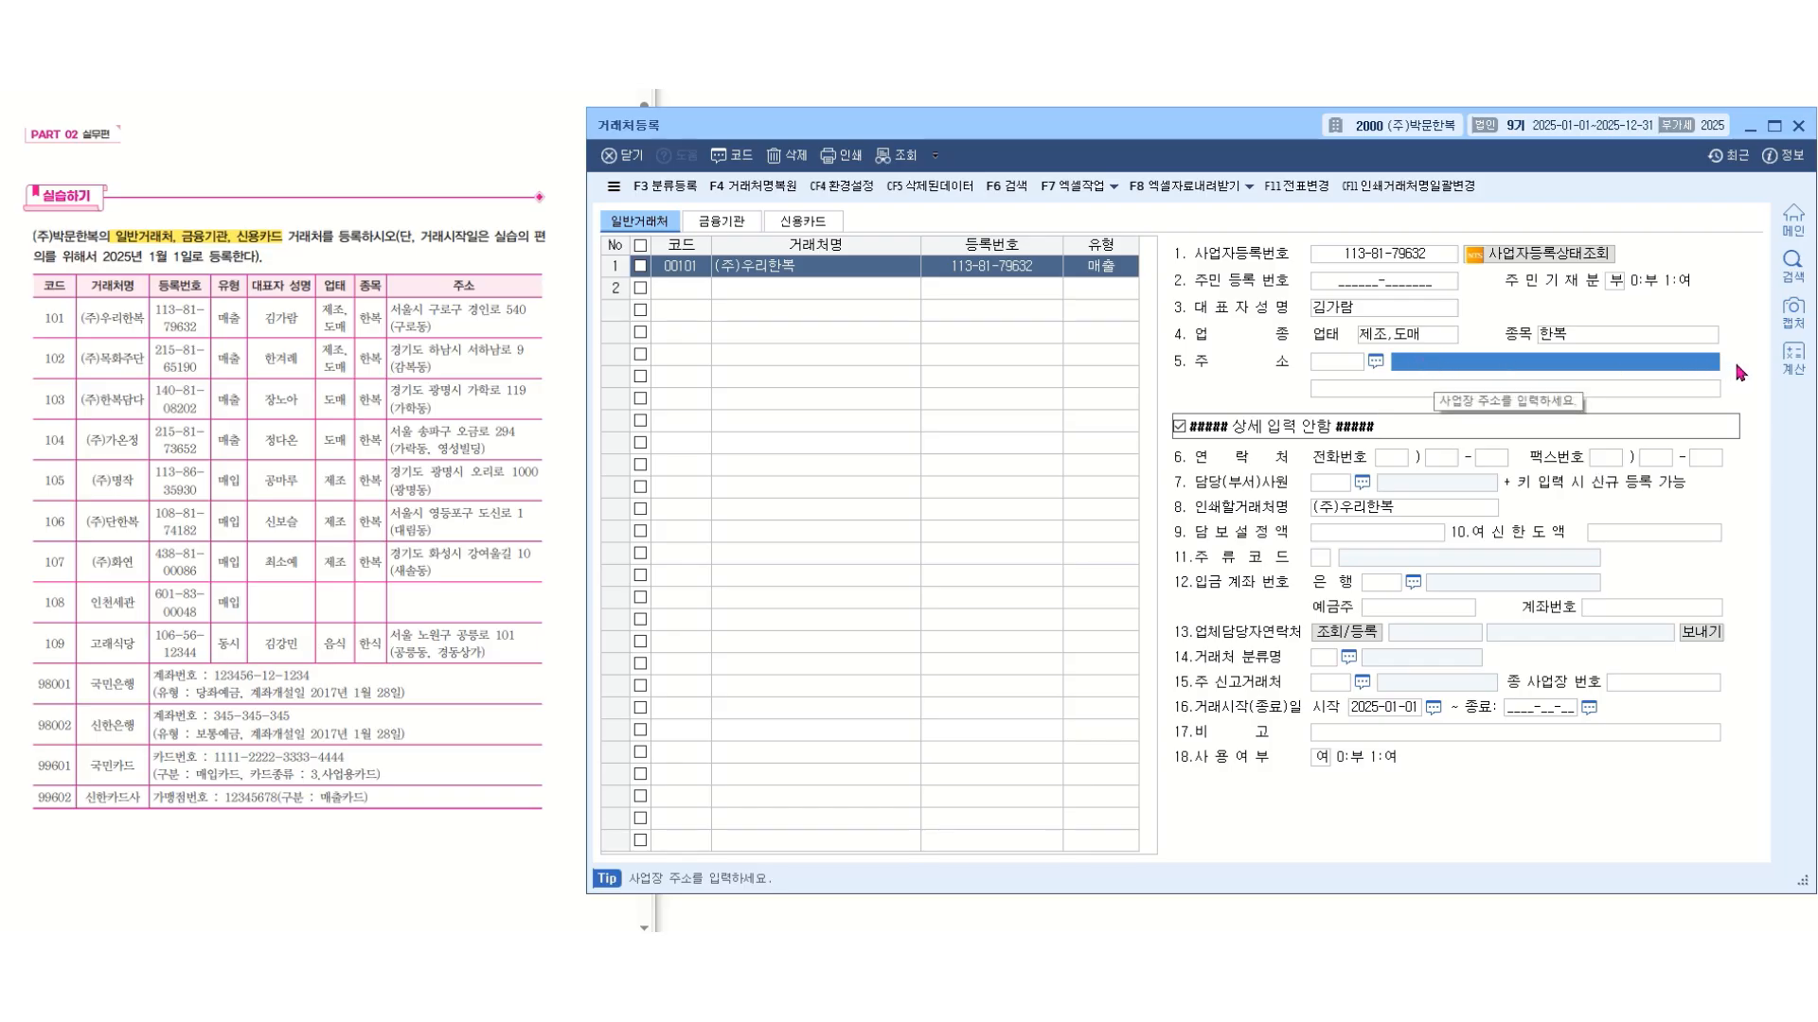
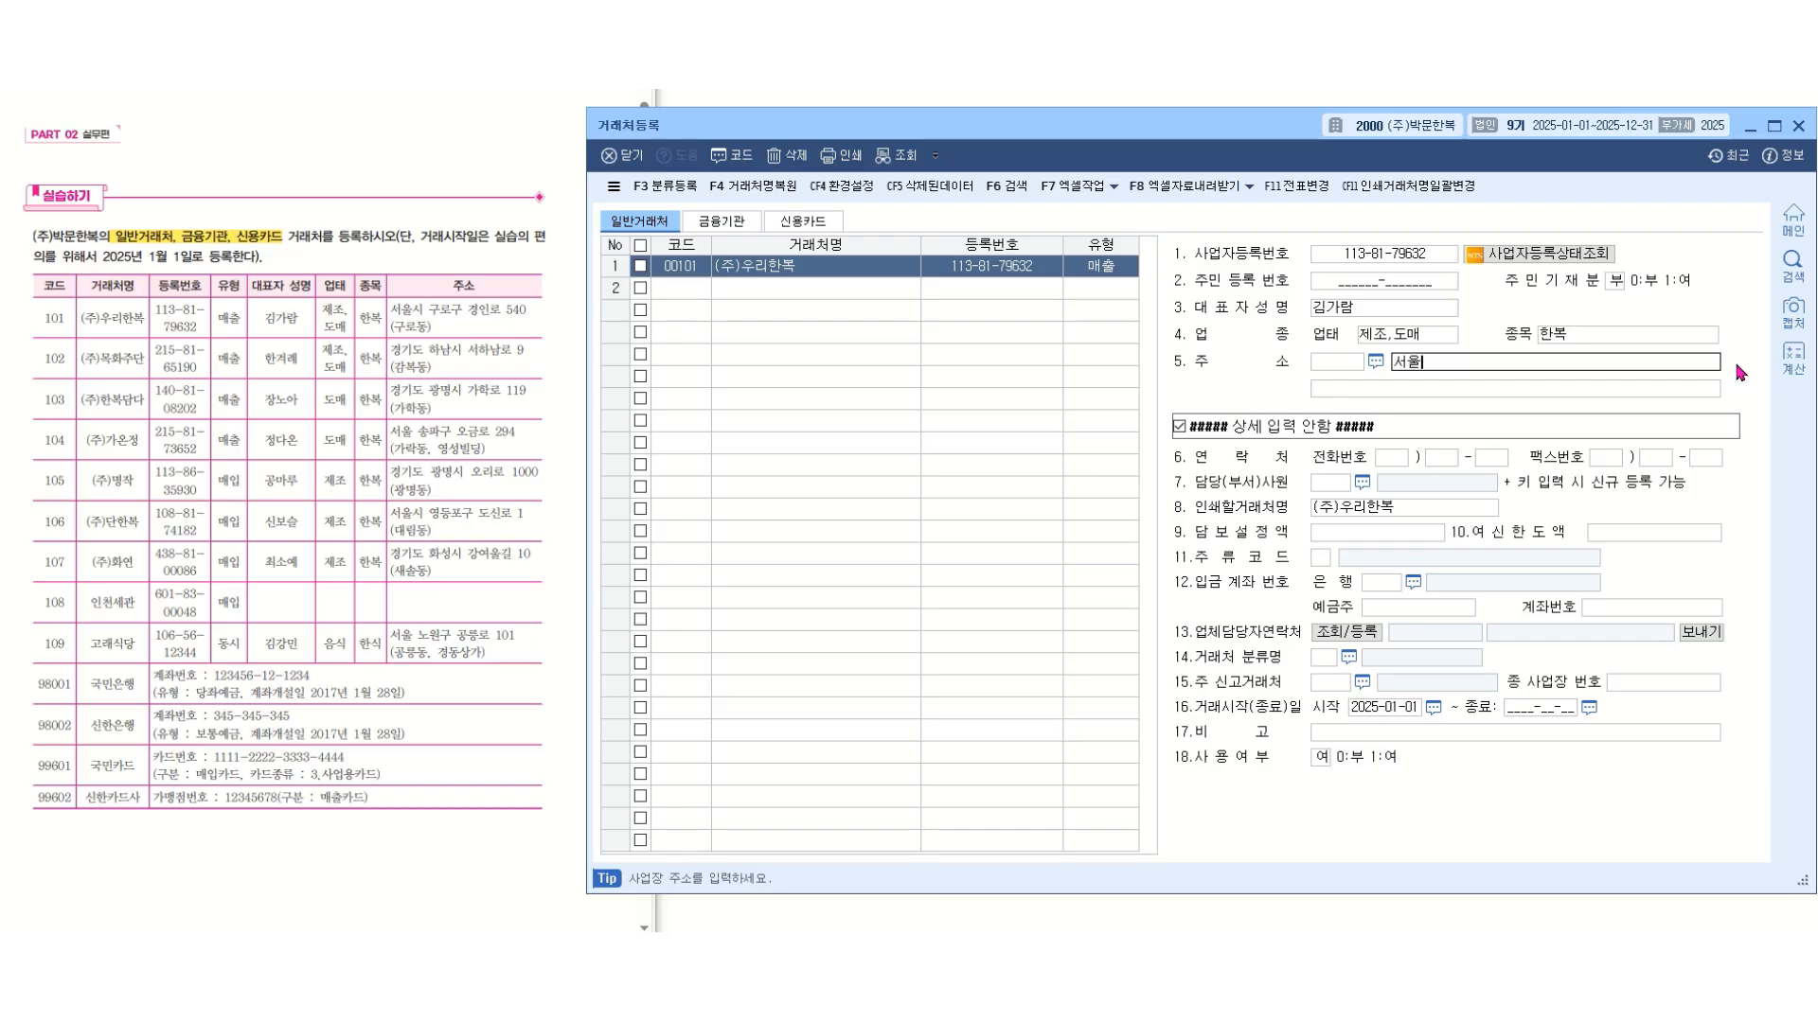
pyautogui.press('Return')
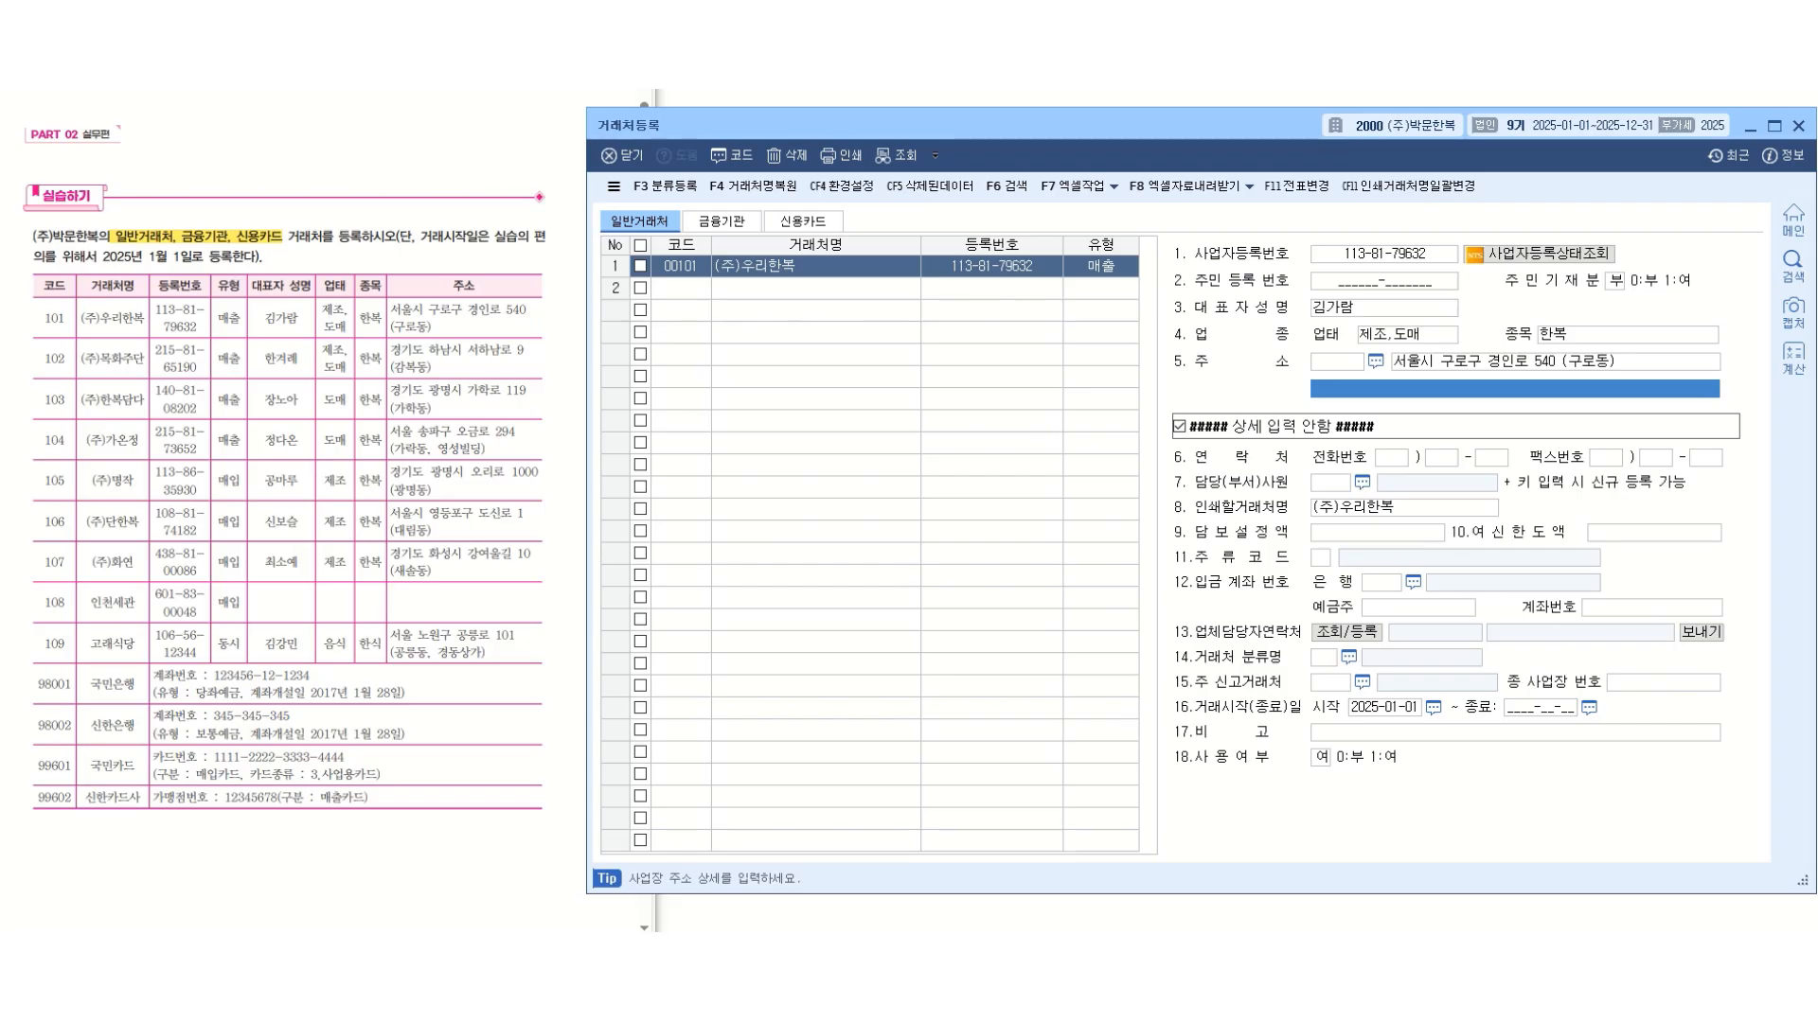
pyautogui.press('Return')
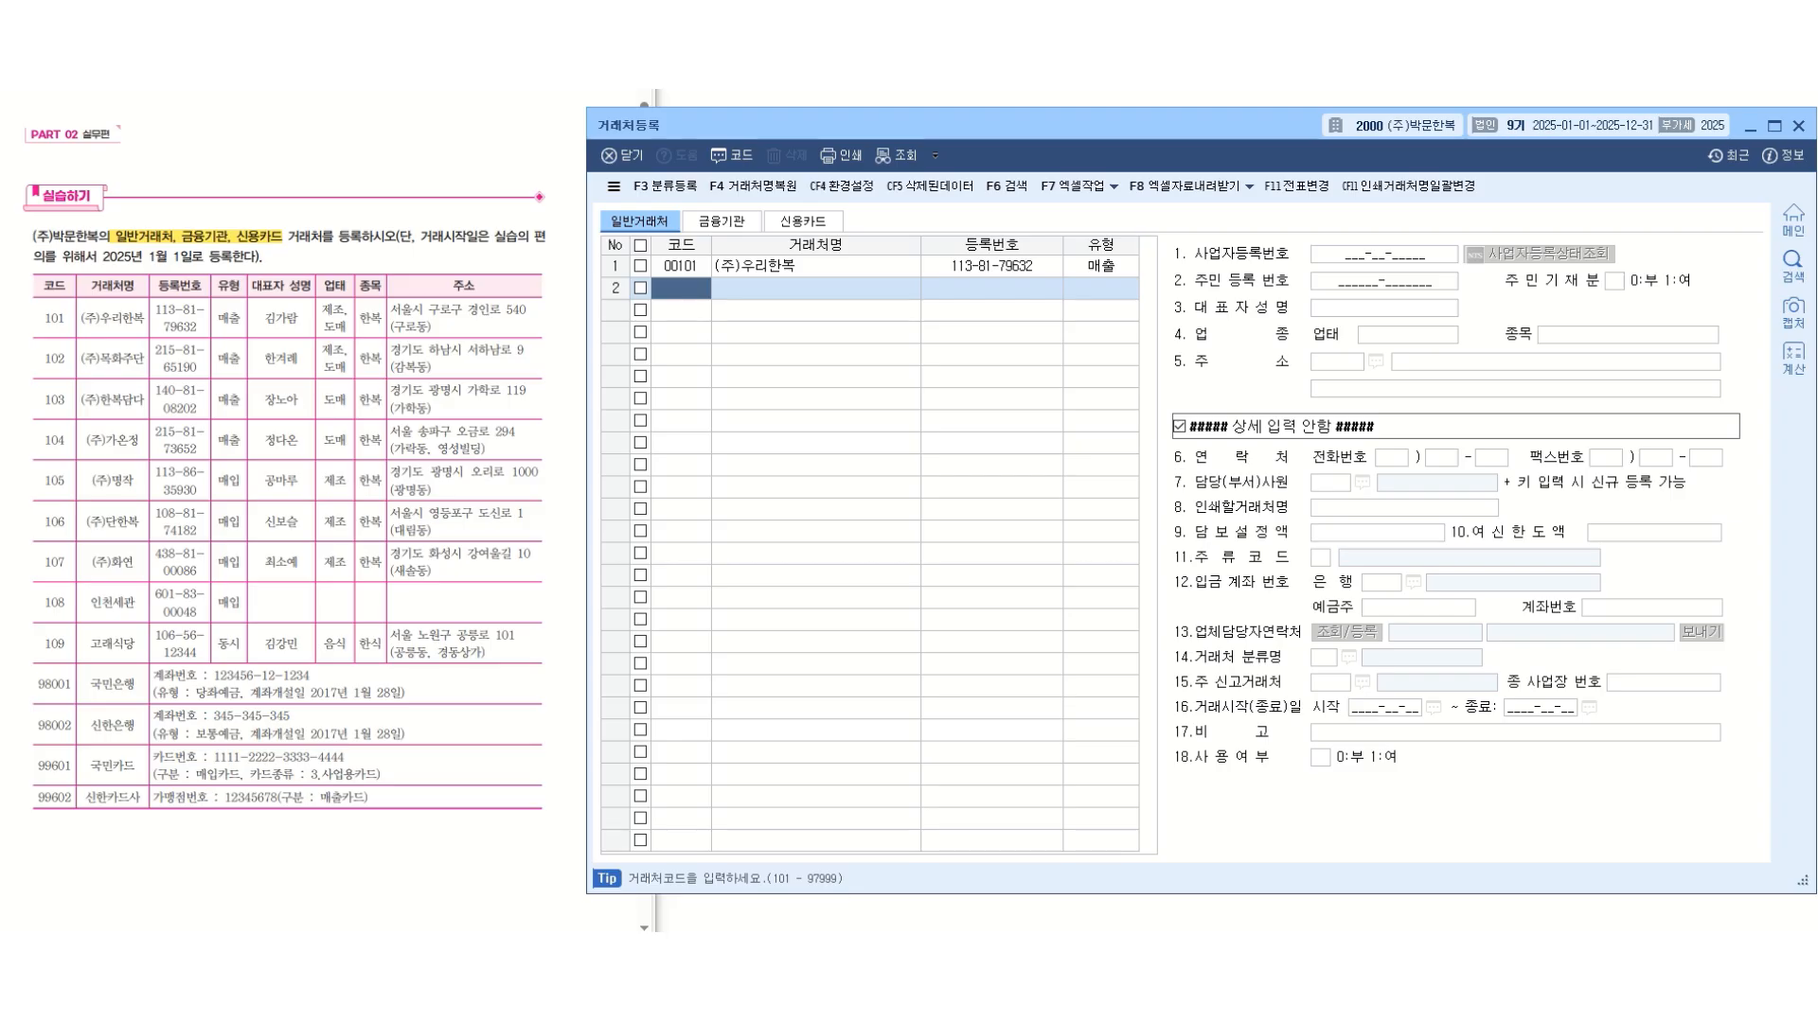
# Add a second general client with code 103, name (주)한복담다 and type 매출.
pyautogui.write('103')
pyautogui.press('Return')
pyautogui.write('(')
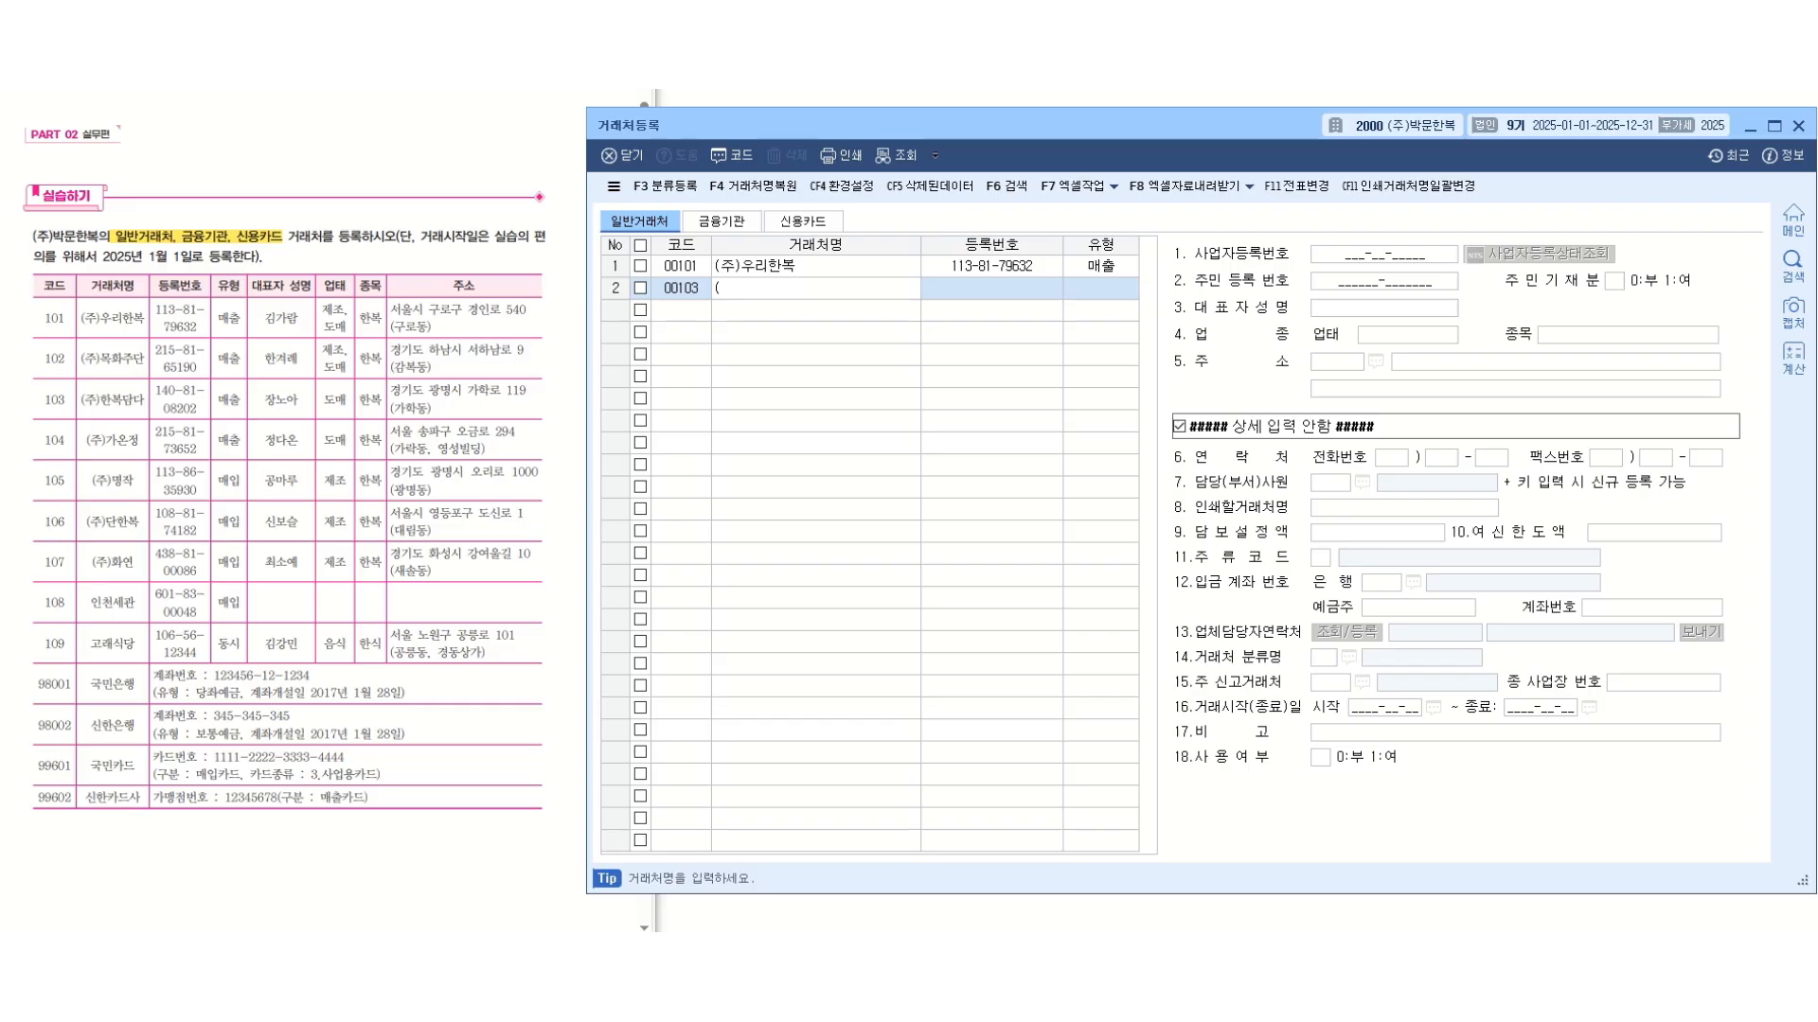
pyautogui.write('주)한복담다')
pyautogui.press('Return')
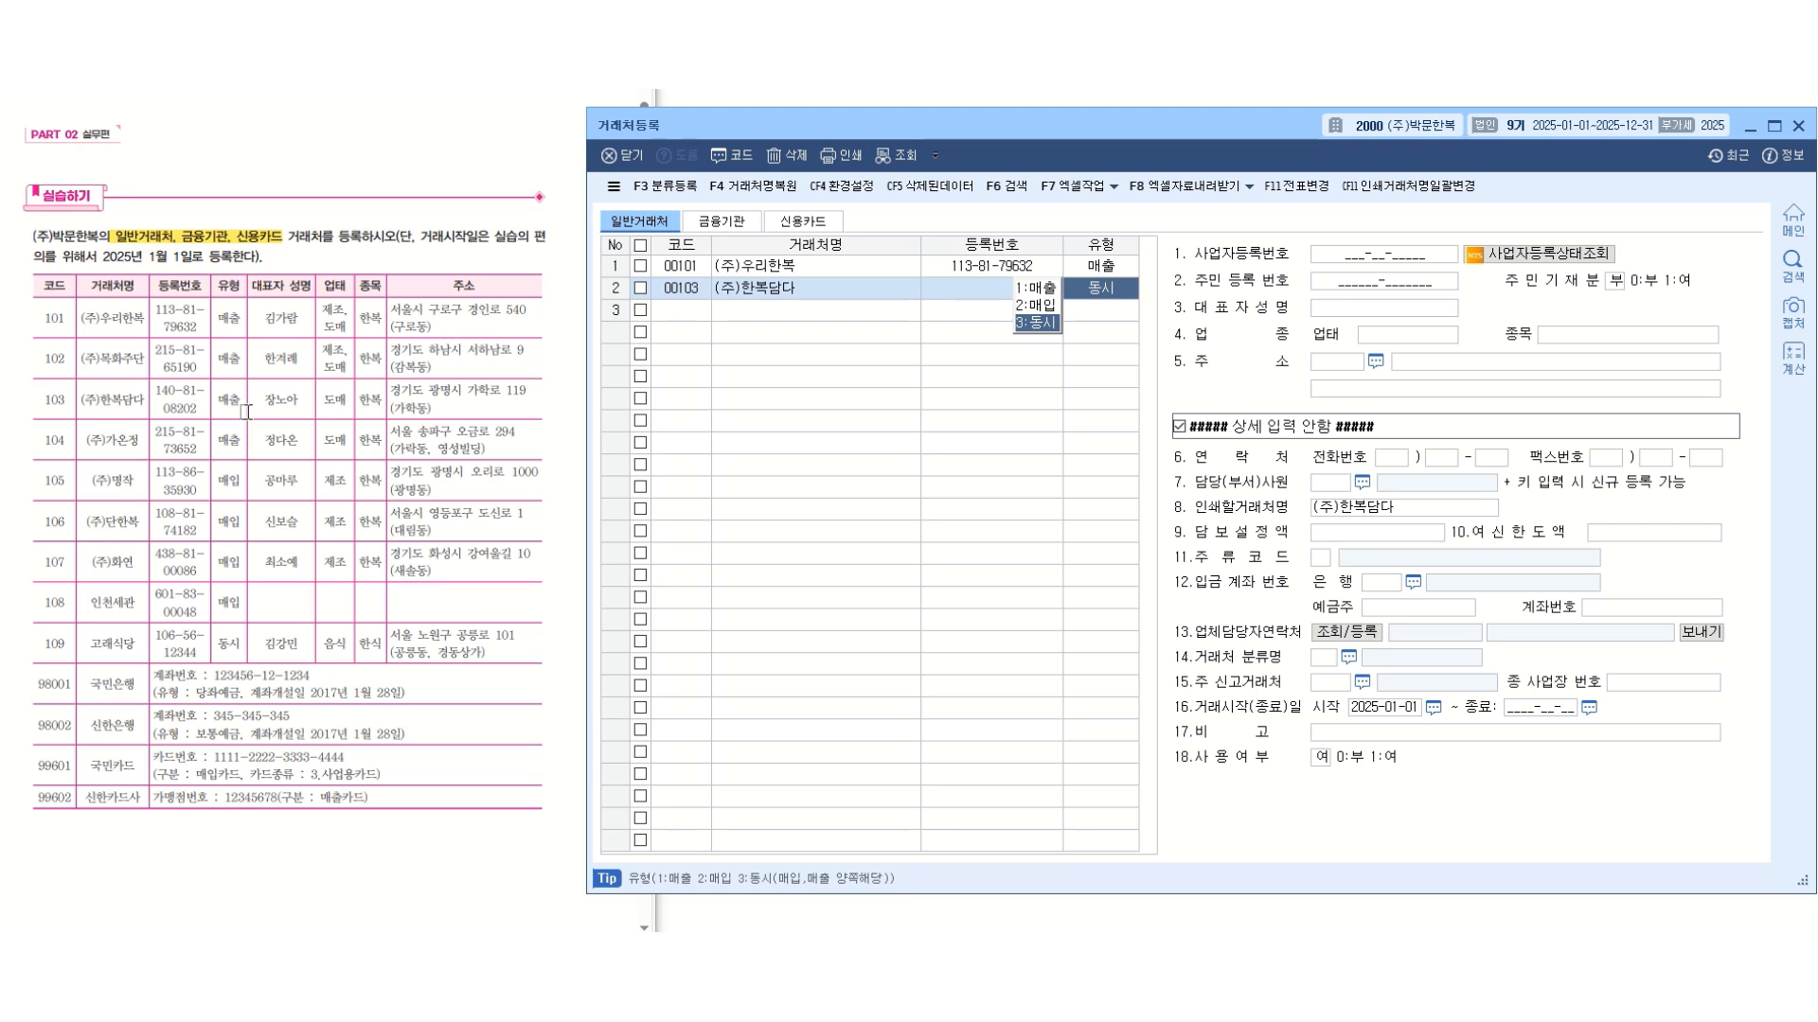
pyautogui.press('1')
pyautogui.press('Return')
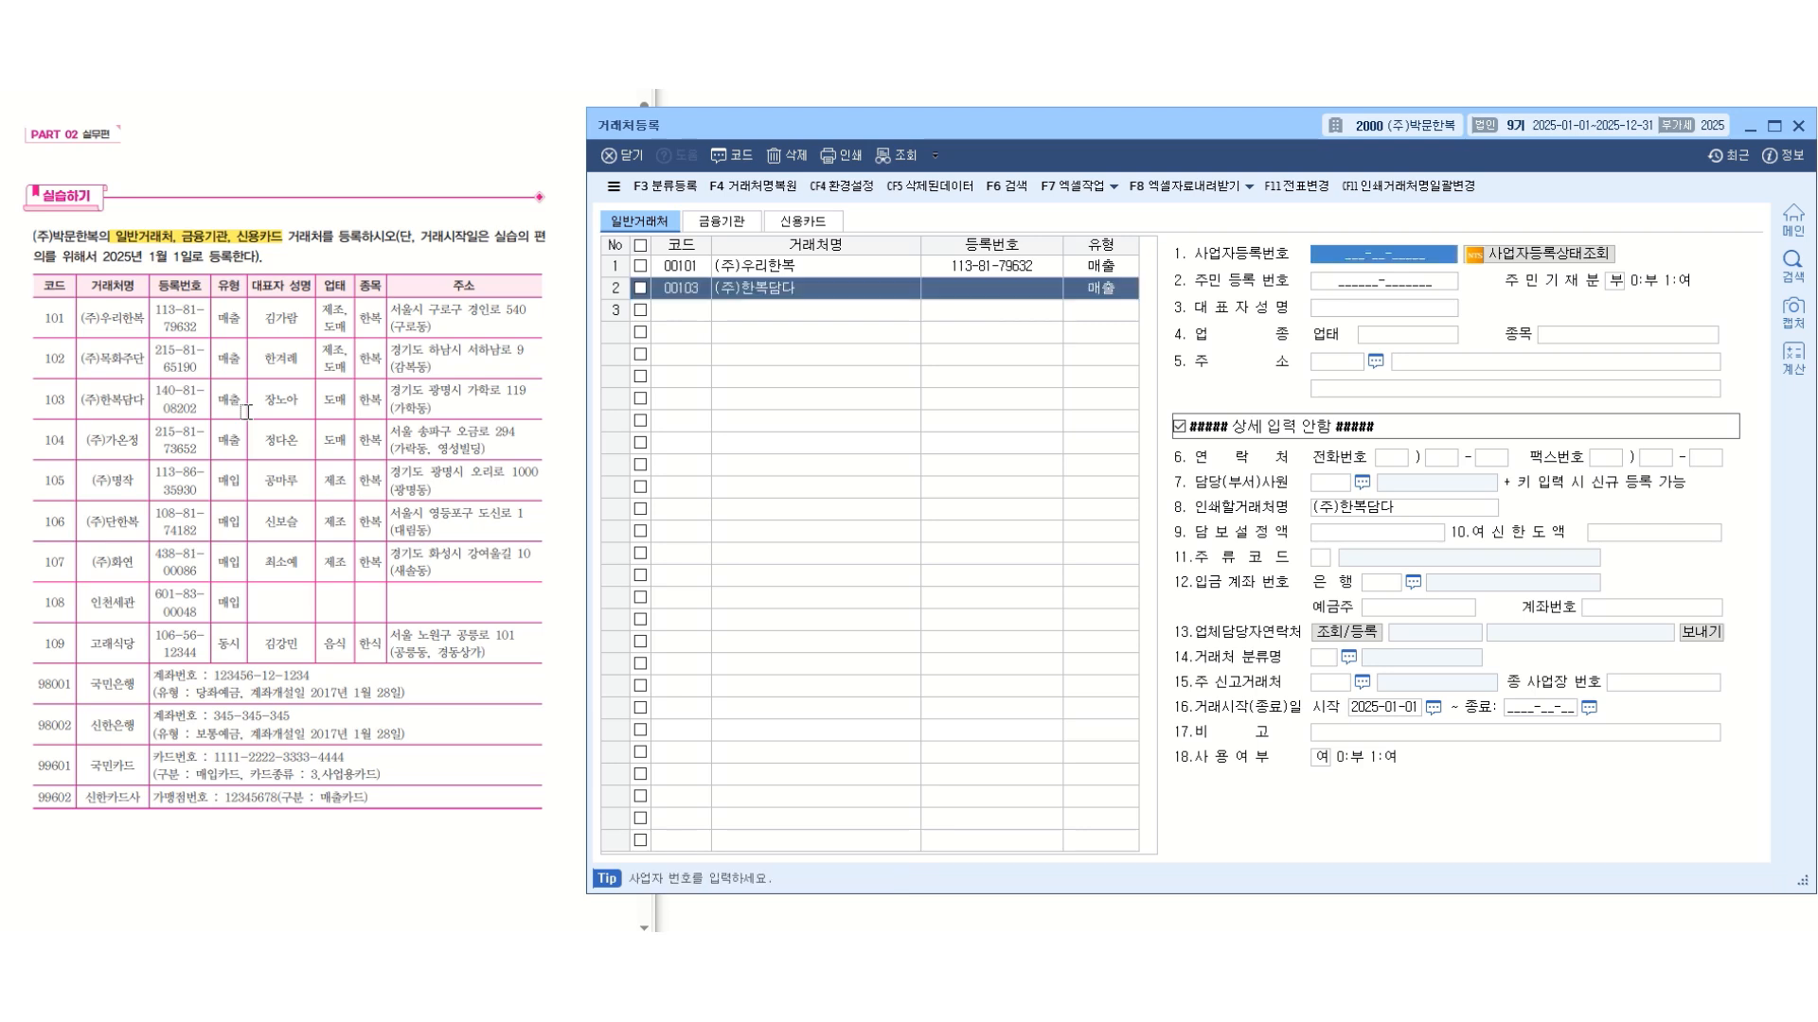
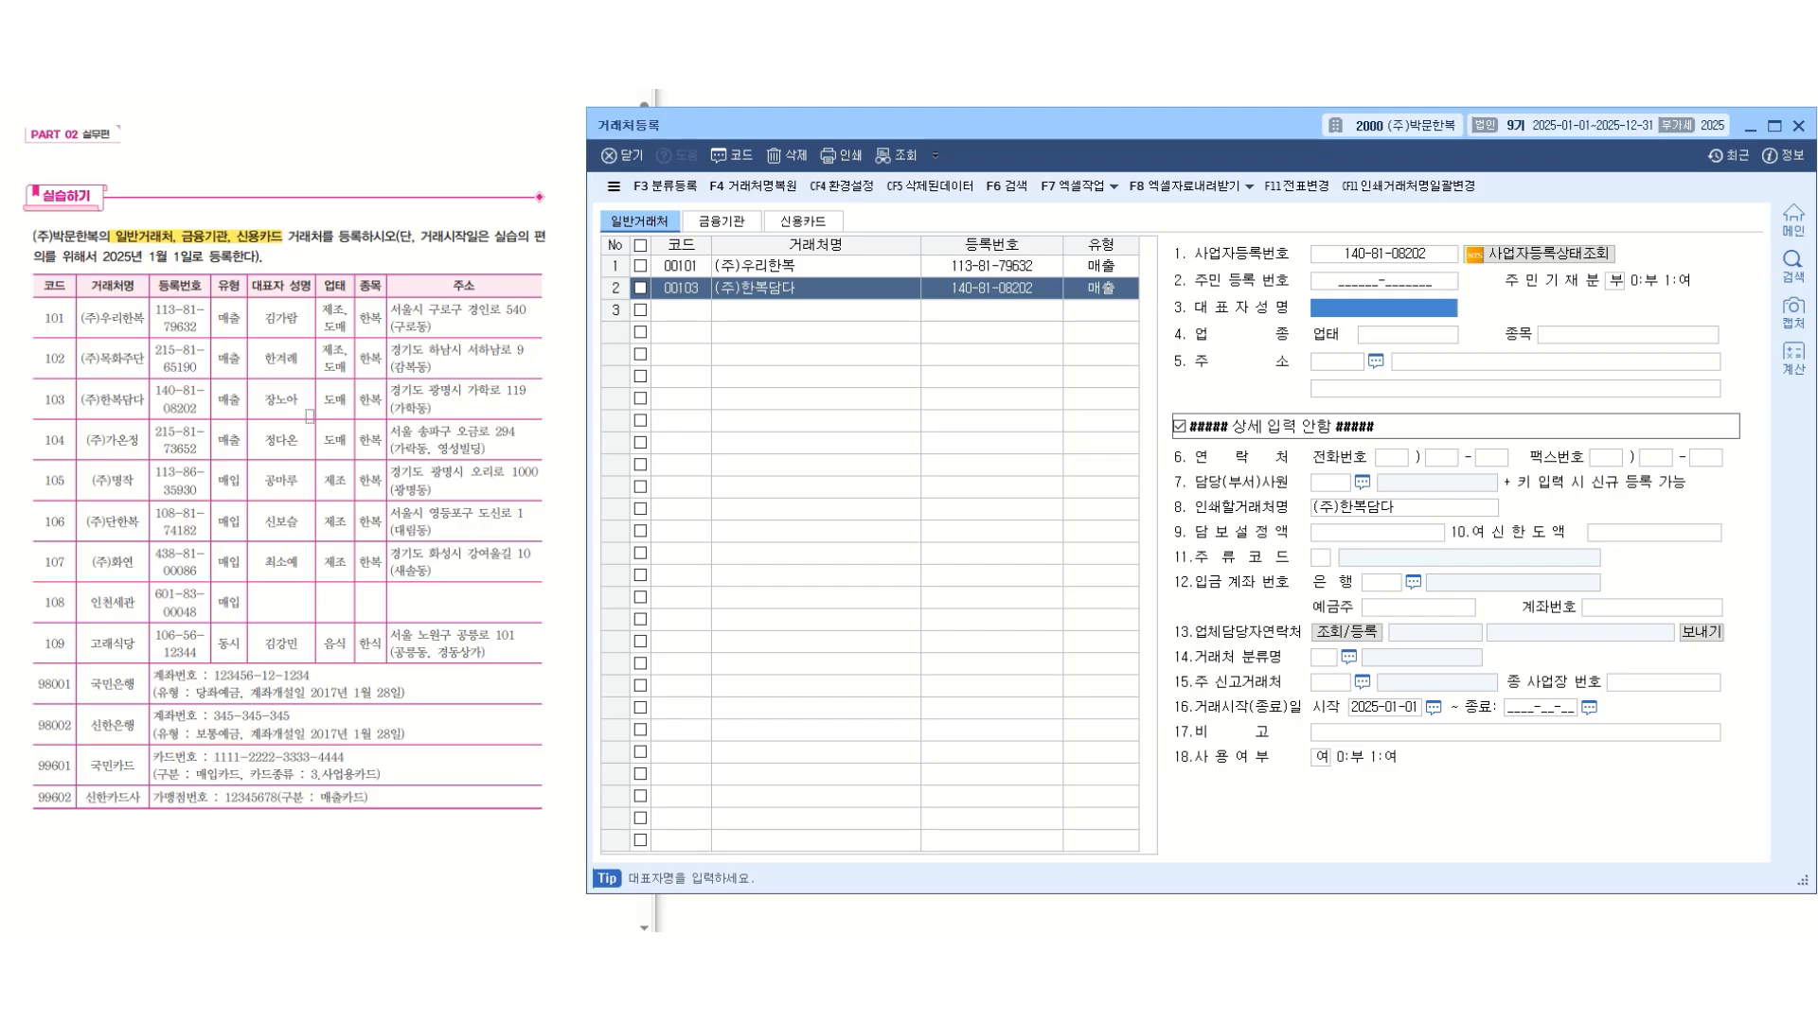
# Enter the business registration number and the representative's full name for (주)한복담다 from the exercise table.
pyautogui.press('Return')
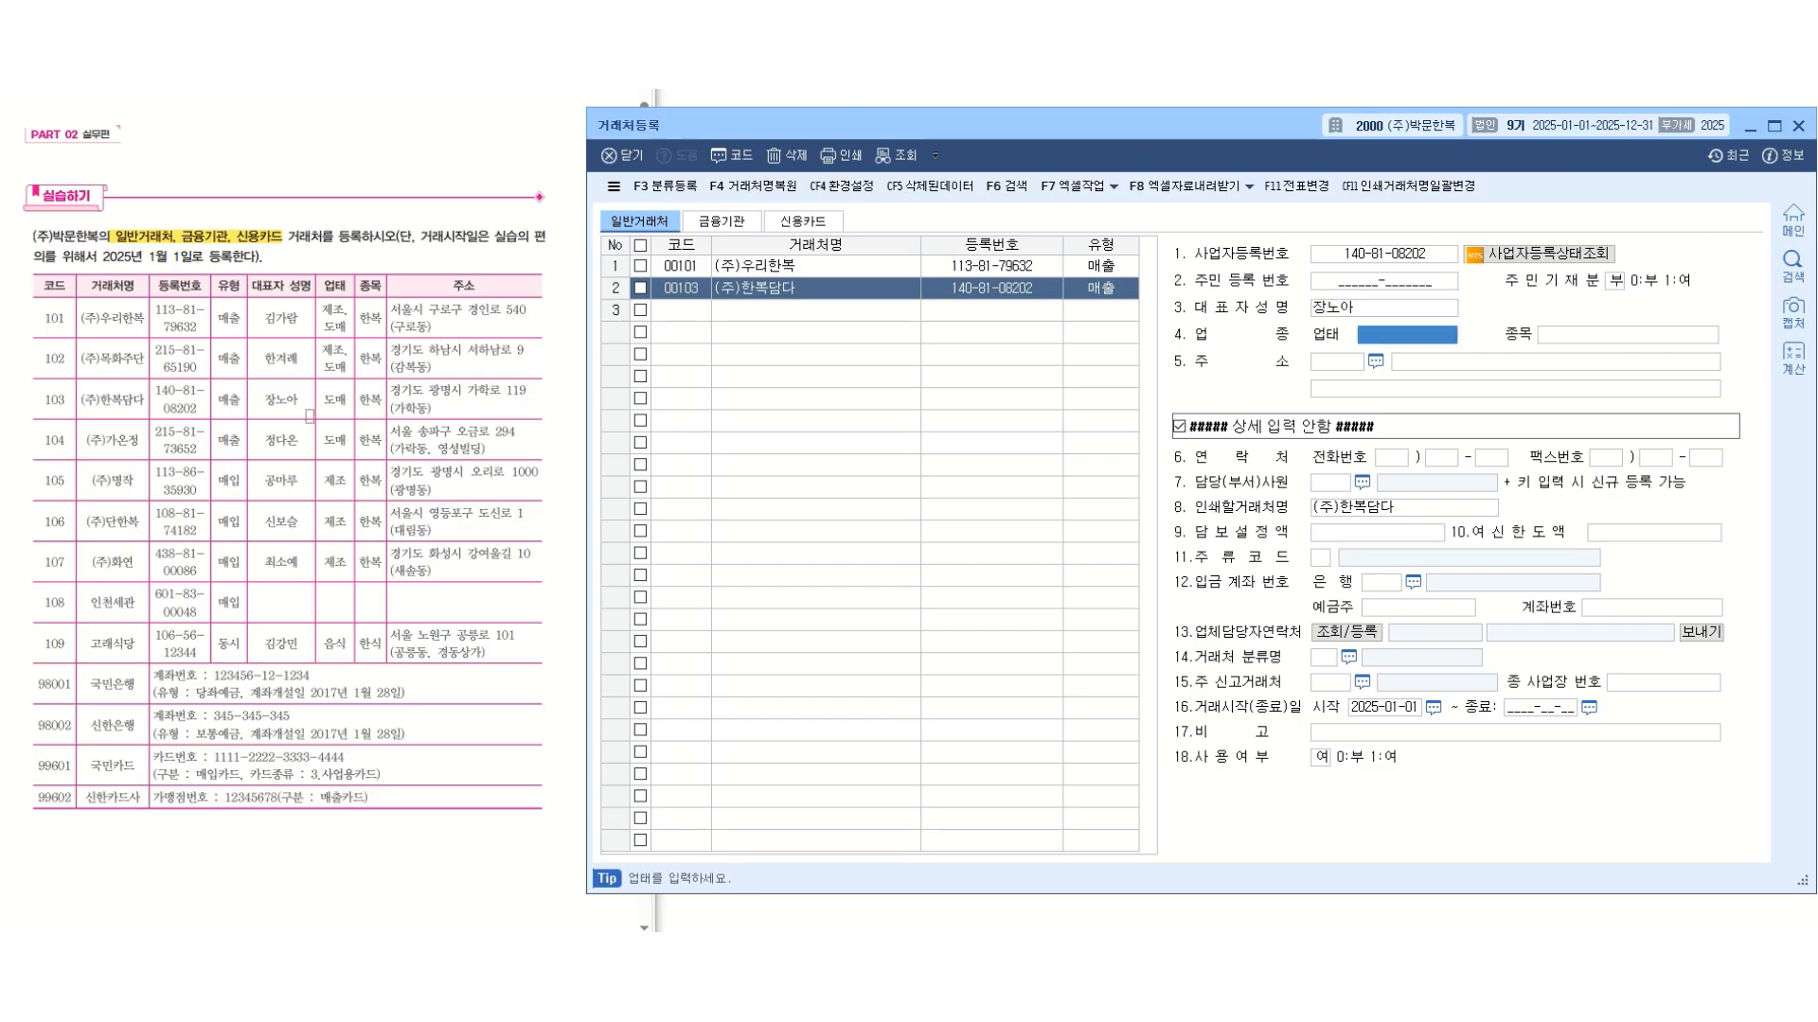
# Set the business type (업태) of (주)한복담다 to 도매 and its item (종목) to 한복.
pyautogui.write('도매')
pyautogui.press('Return')
pyautogui.write('한복')
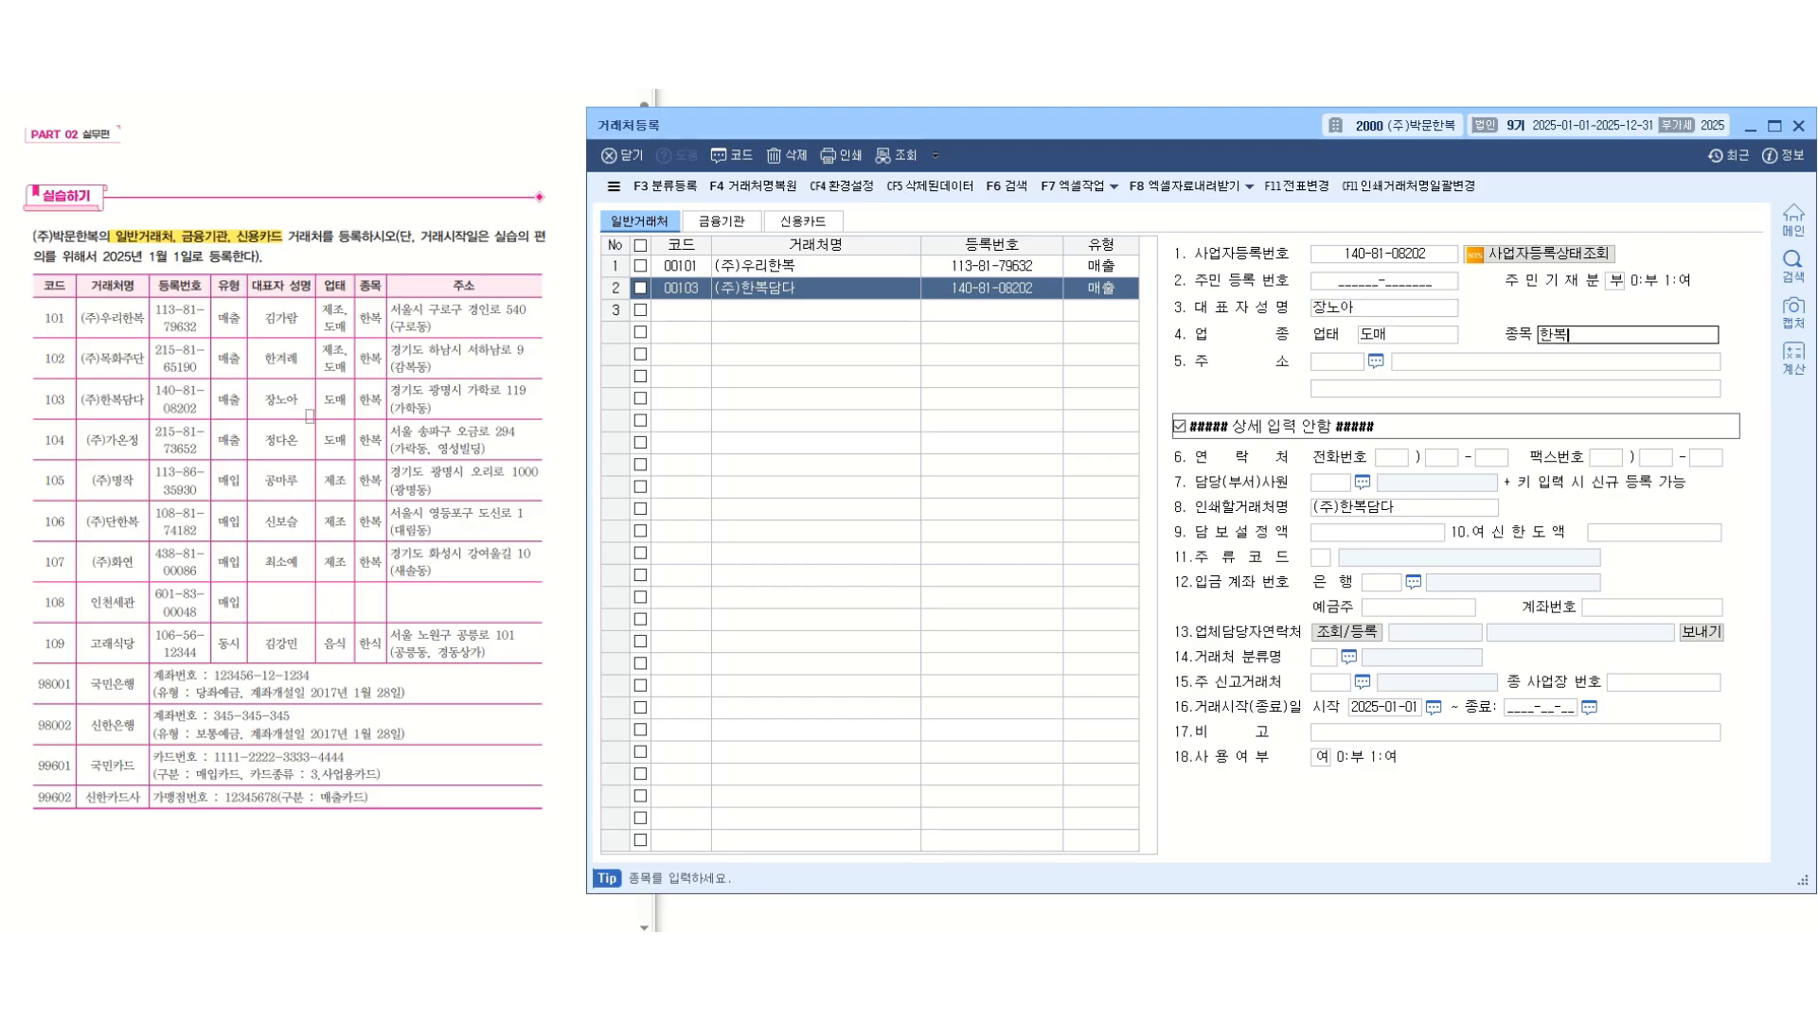
pyautogui.press('Return')
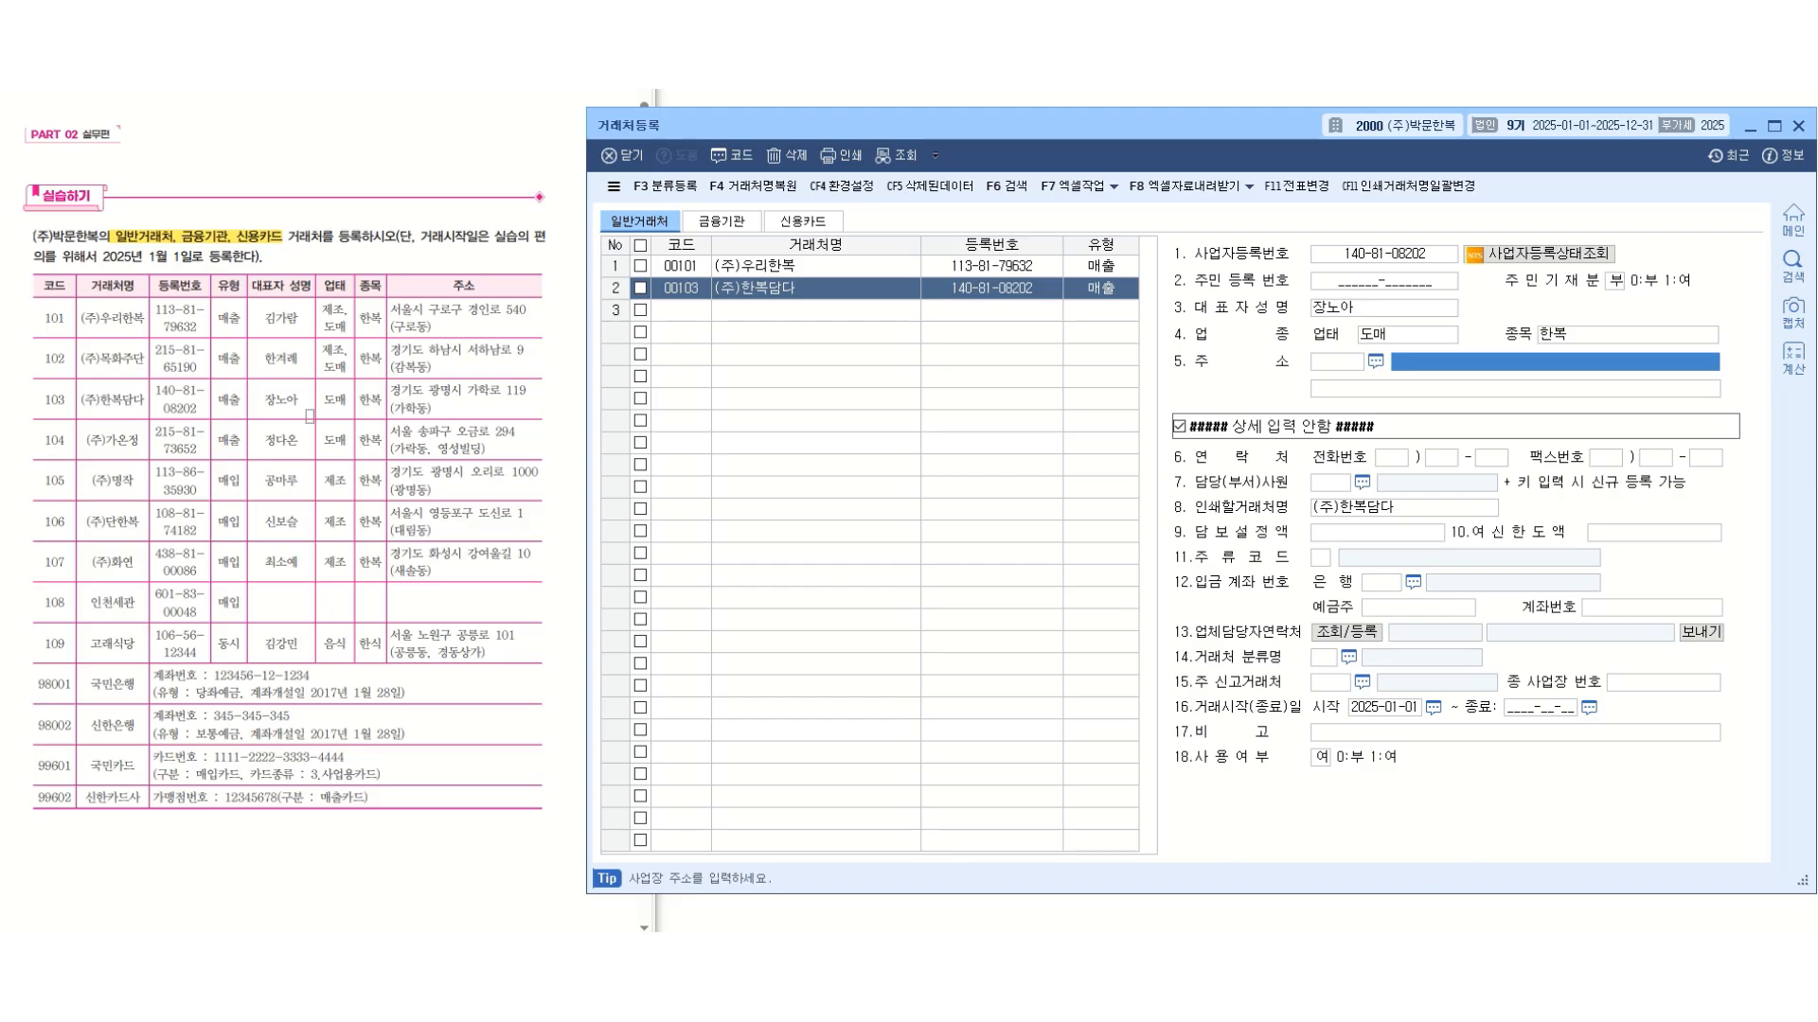
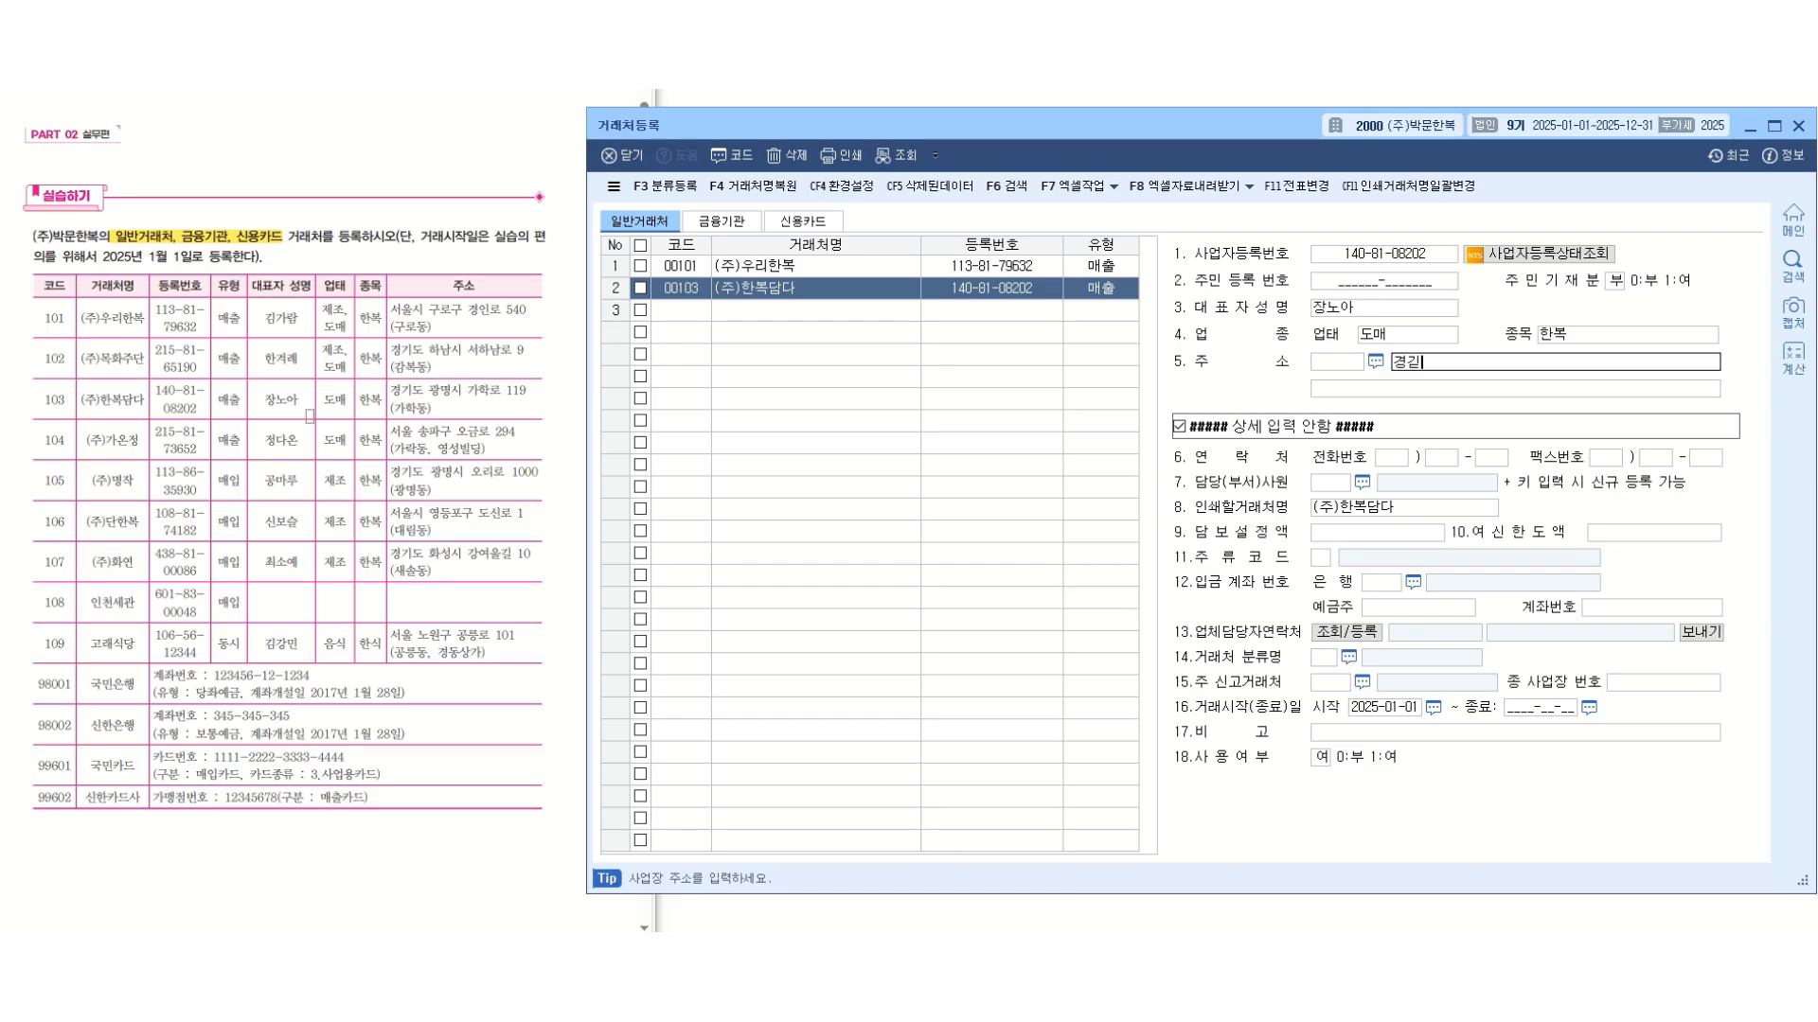
# Enter the business address of (주)한복담다 from the exercise table and complete the client's record.
pyautogui.press('Return')
pyautogui.press('Return')
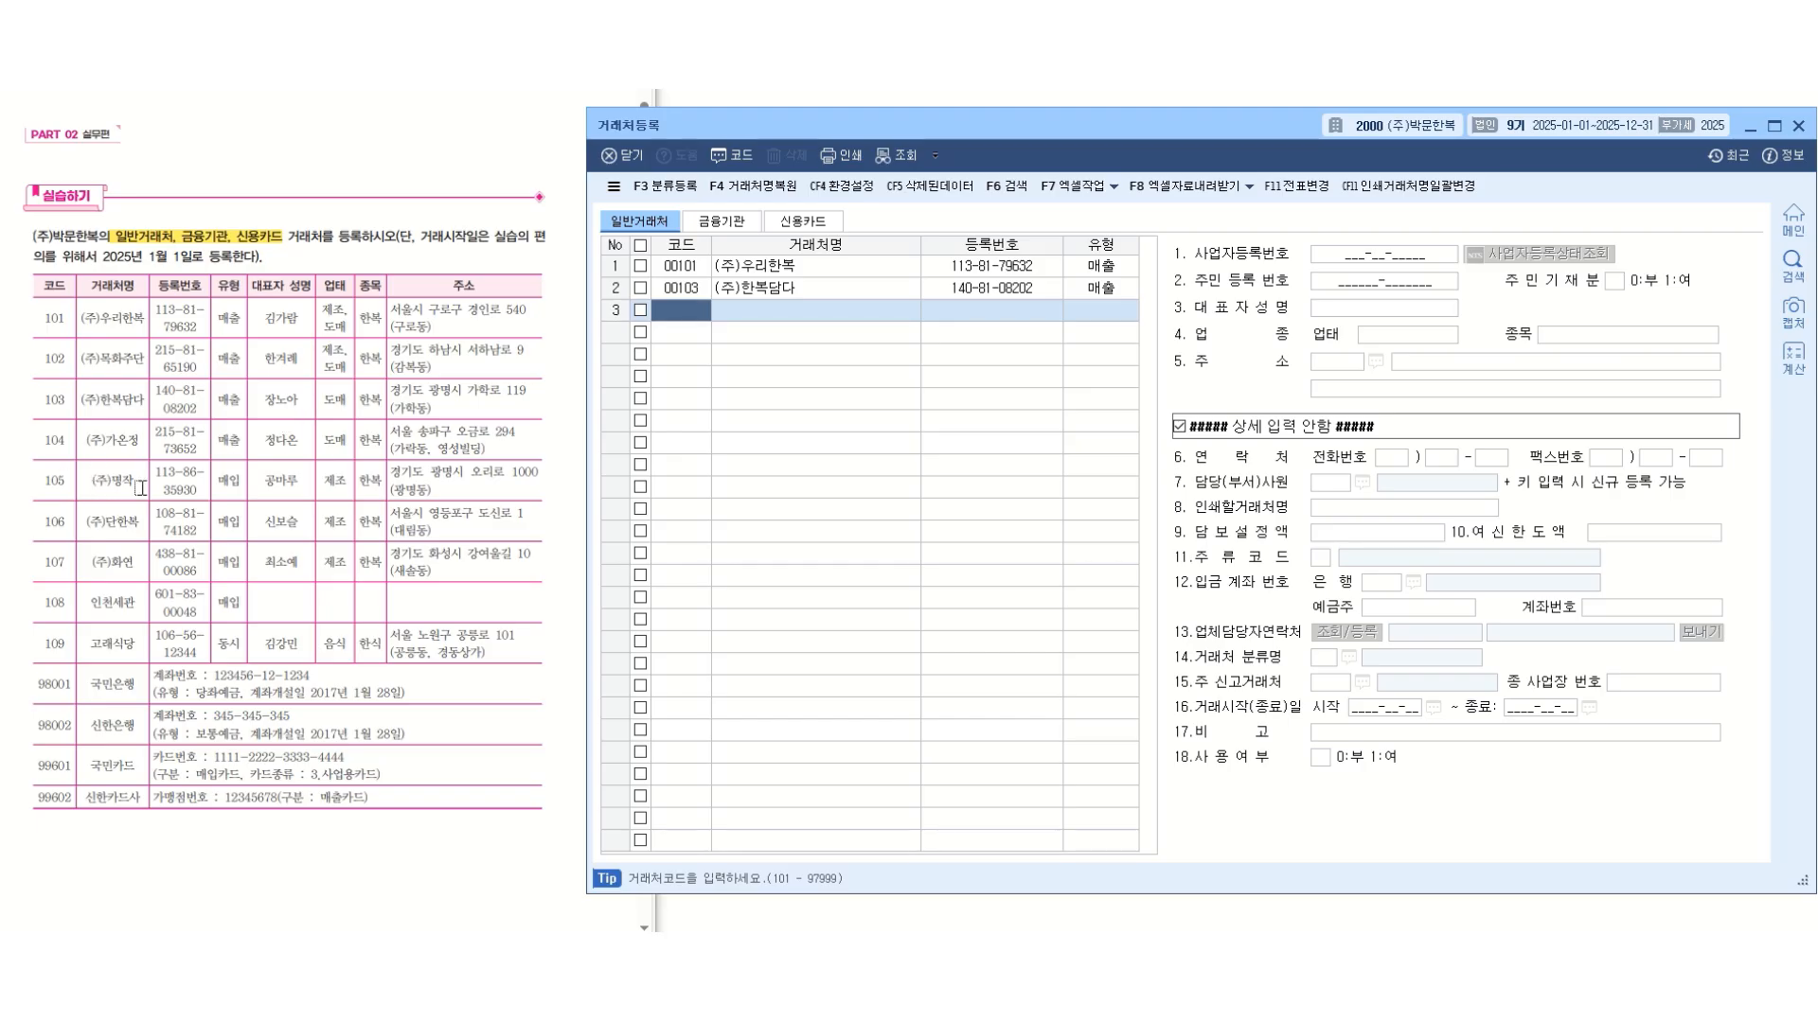
# Add a third general client with code 105, name (주)명작 and type 매입.
pyautogui.write('105')
pyautogui.press('Return')
pyautogui.write('(주)명작')
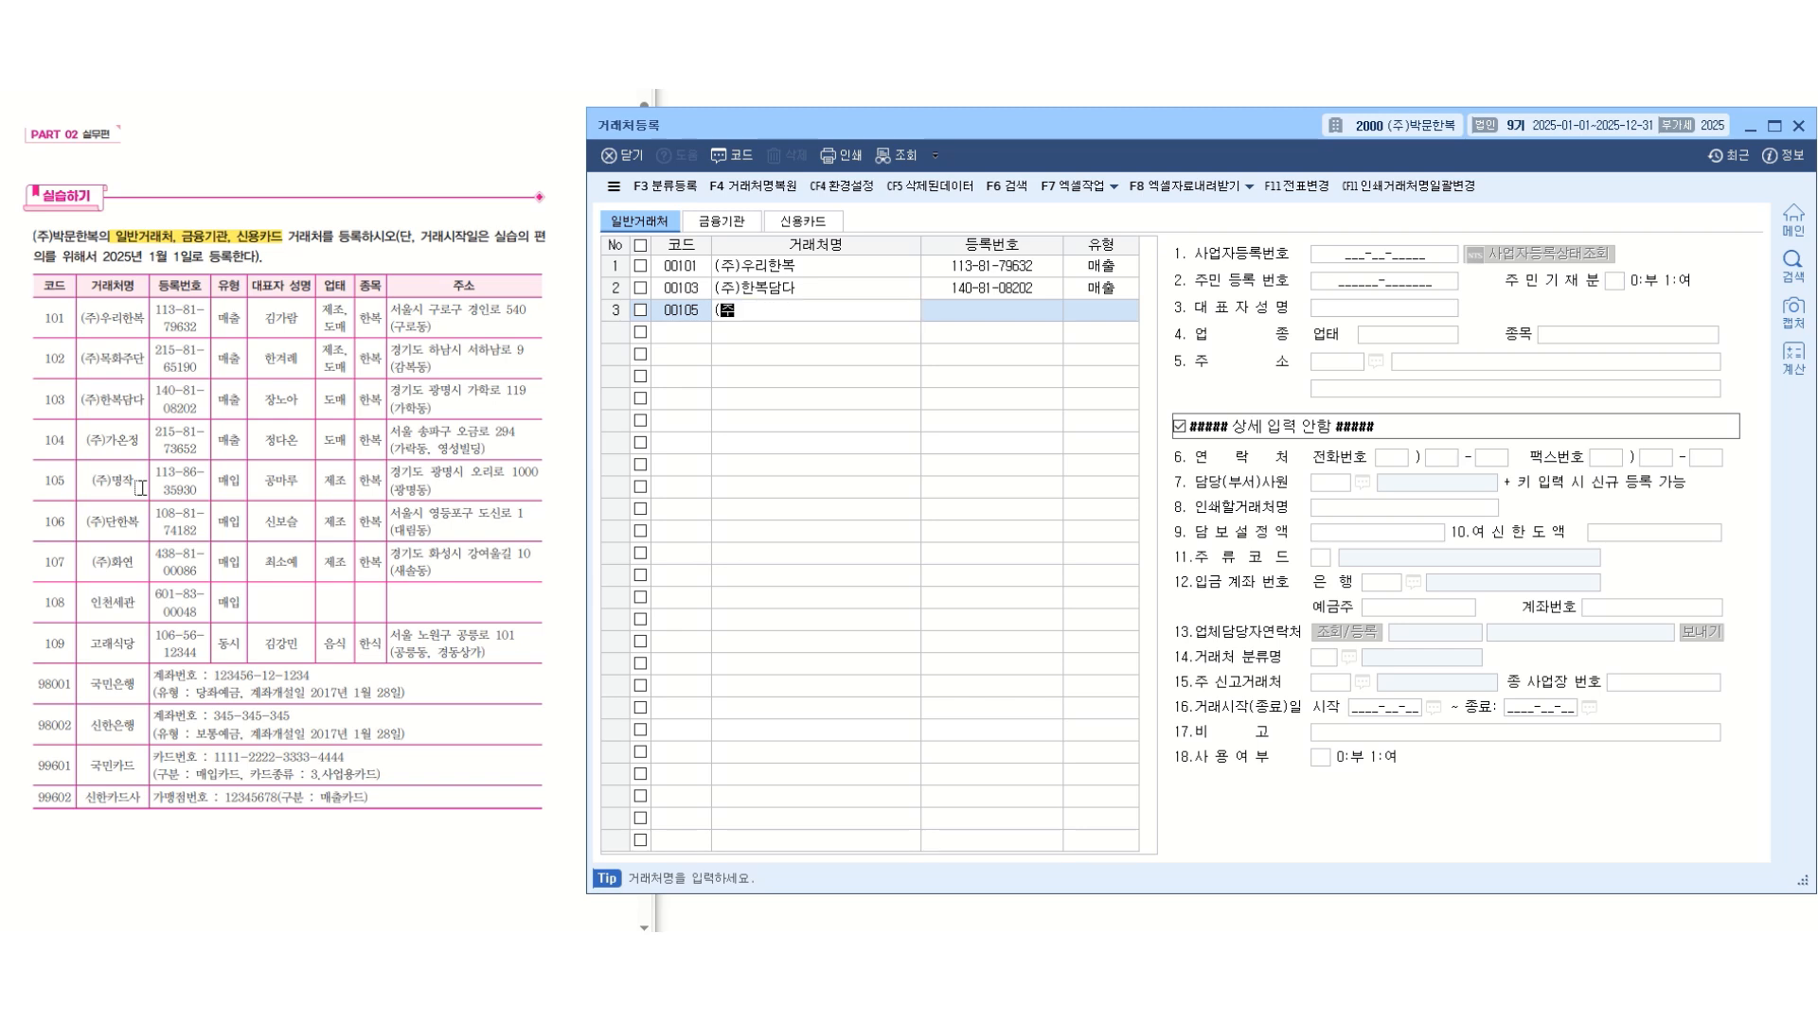
pyautogui.press('Return')
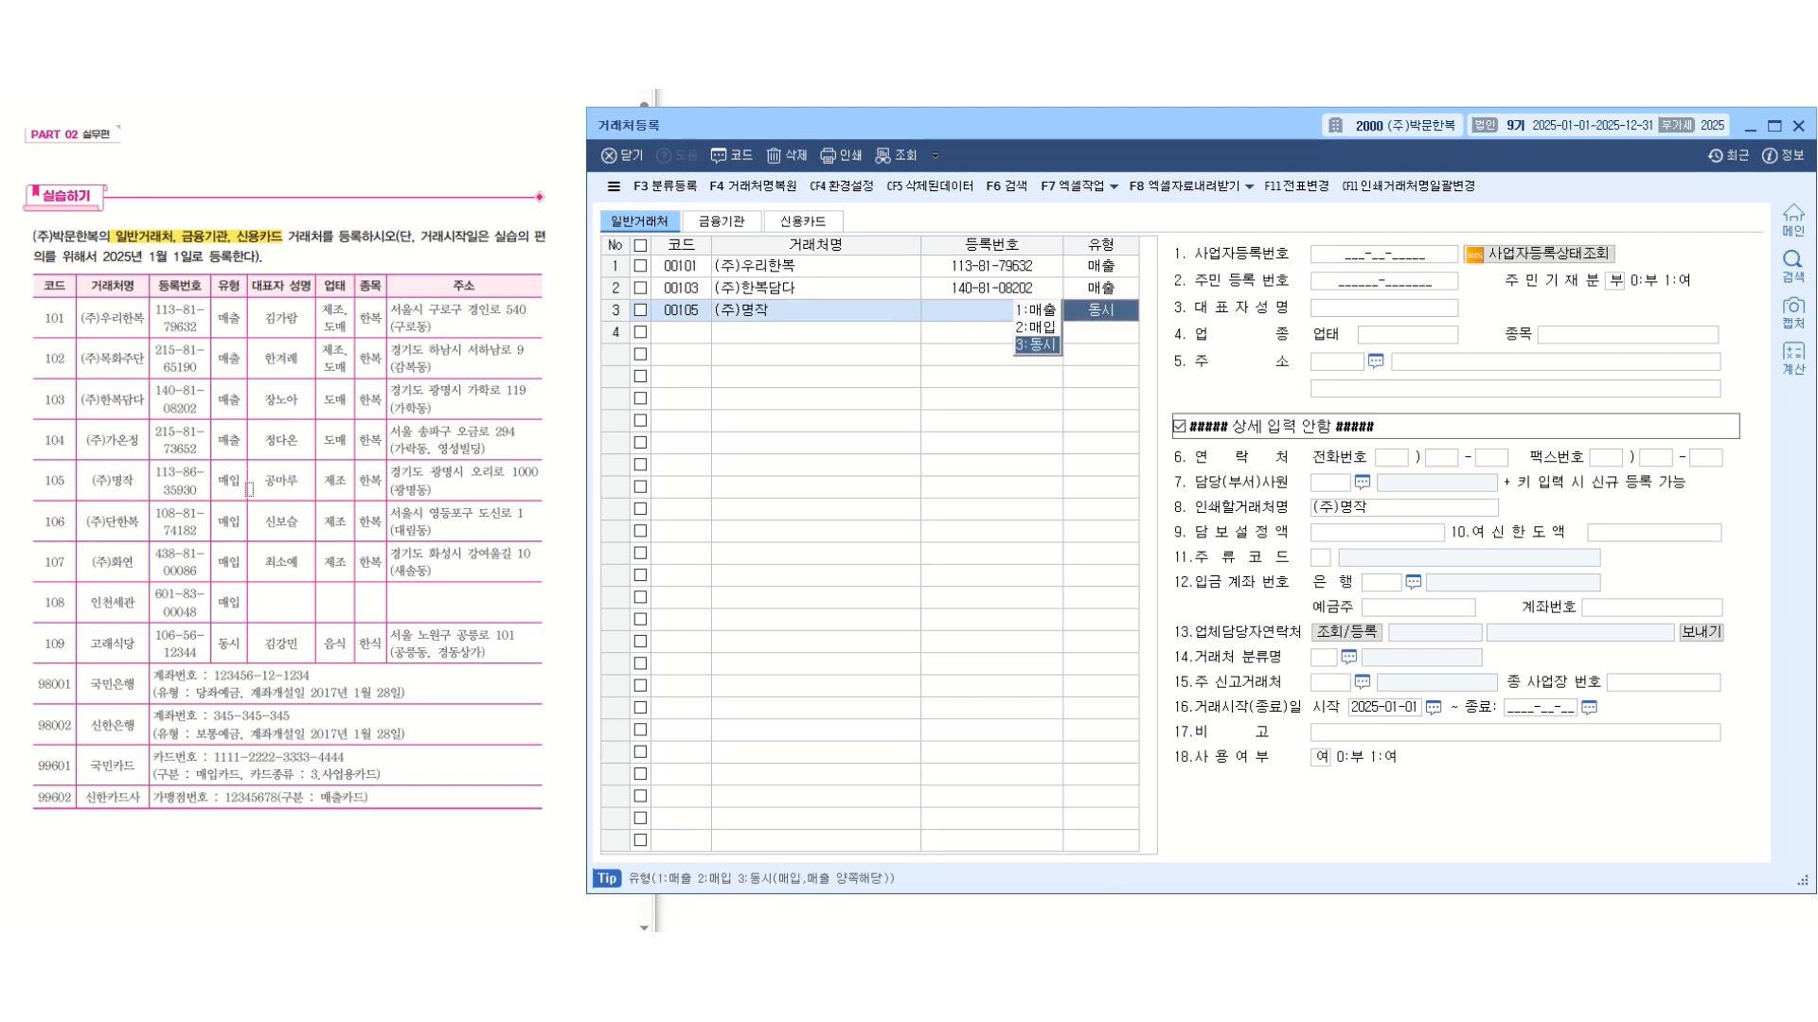
pyautogui.press('2')
pyautogui.press('Return')
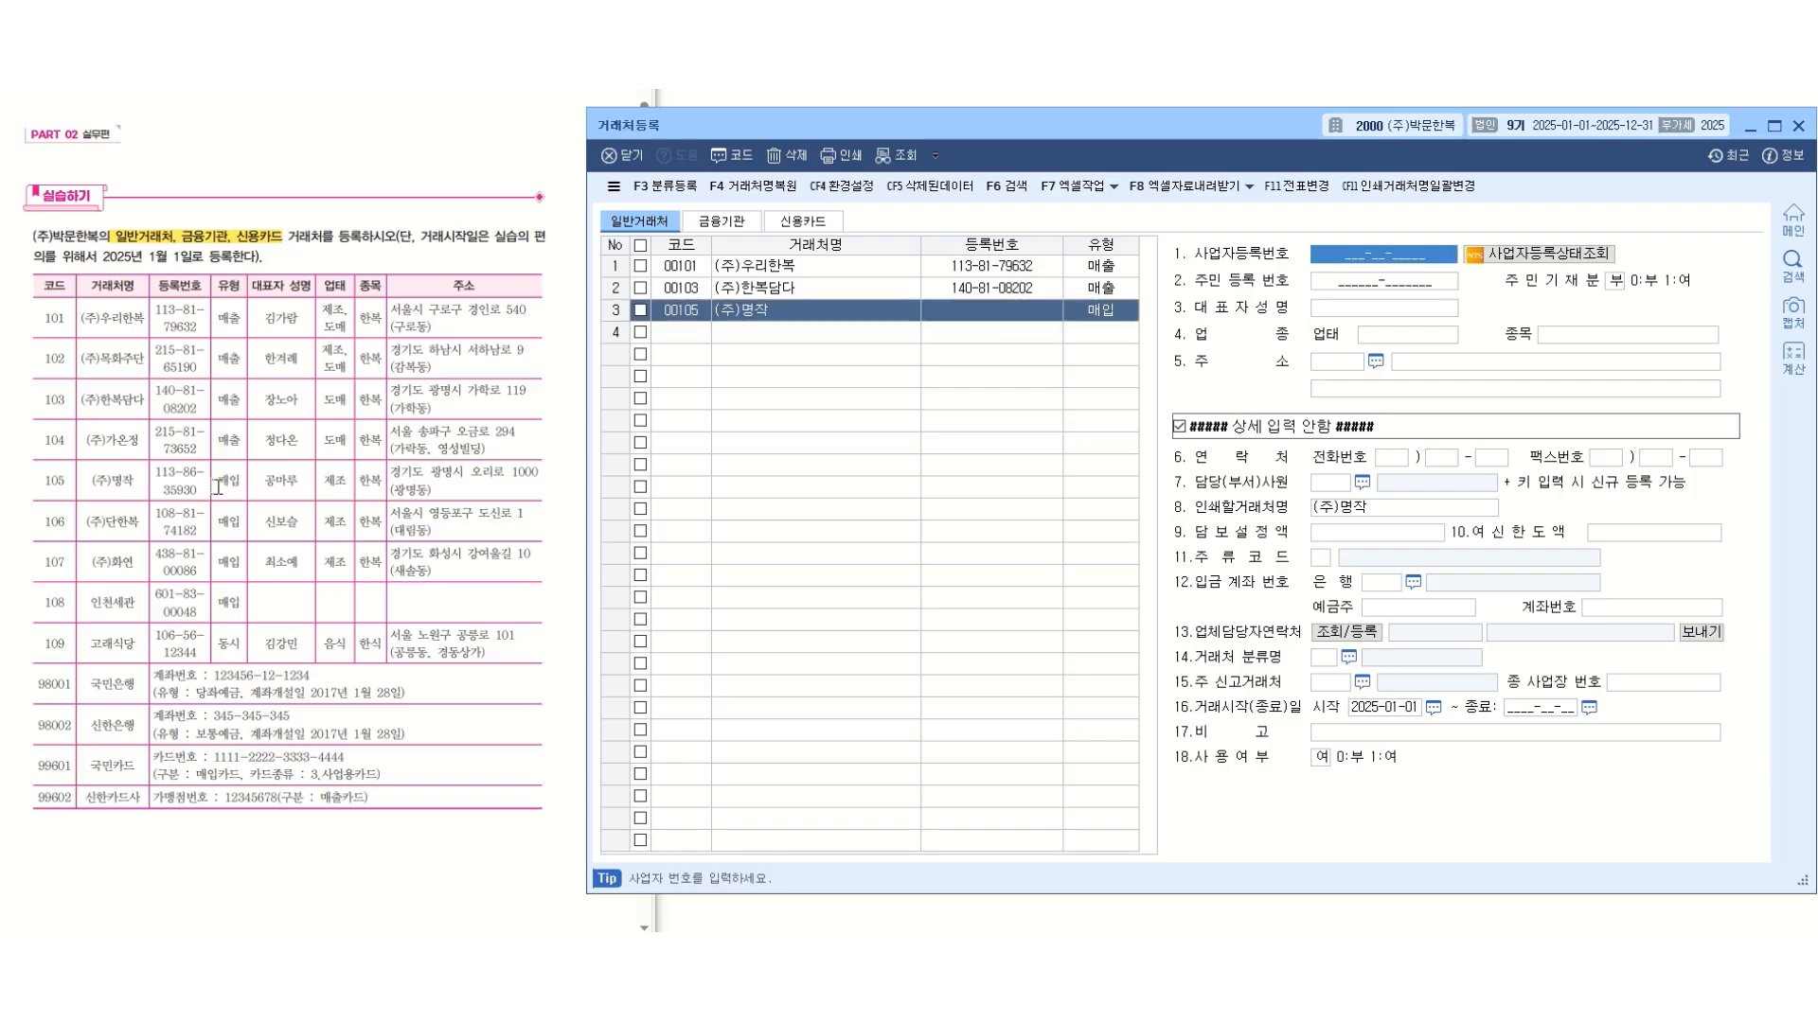
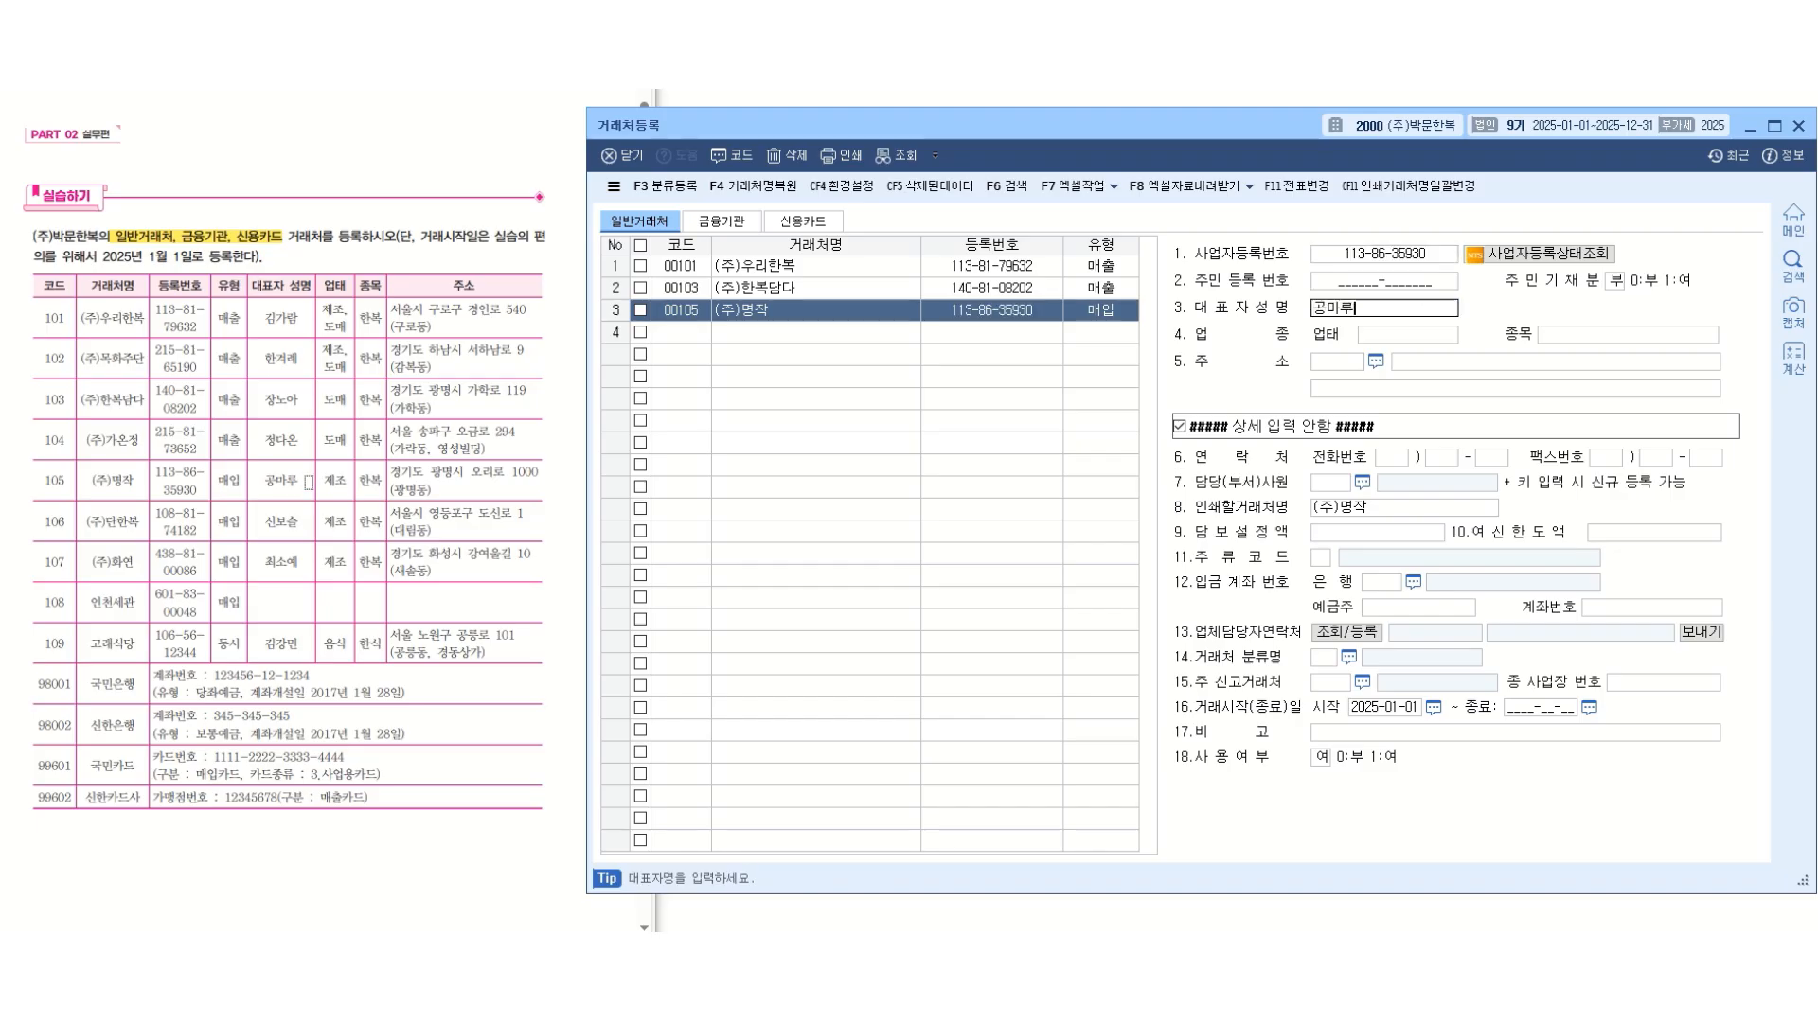
# Enter the business registration number and the representative's full name for (주)명작 from the exercise table.
pyautogui.press('Return')
# Set the business type (업태) of (주)명작 to 제조 and its item (종목) to 한복.
pyautogui.write('제조')
pyautogui.press('Return')
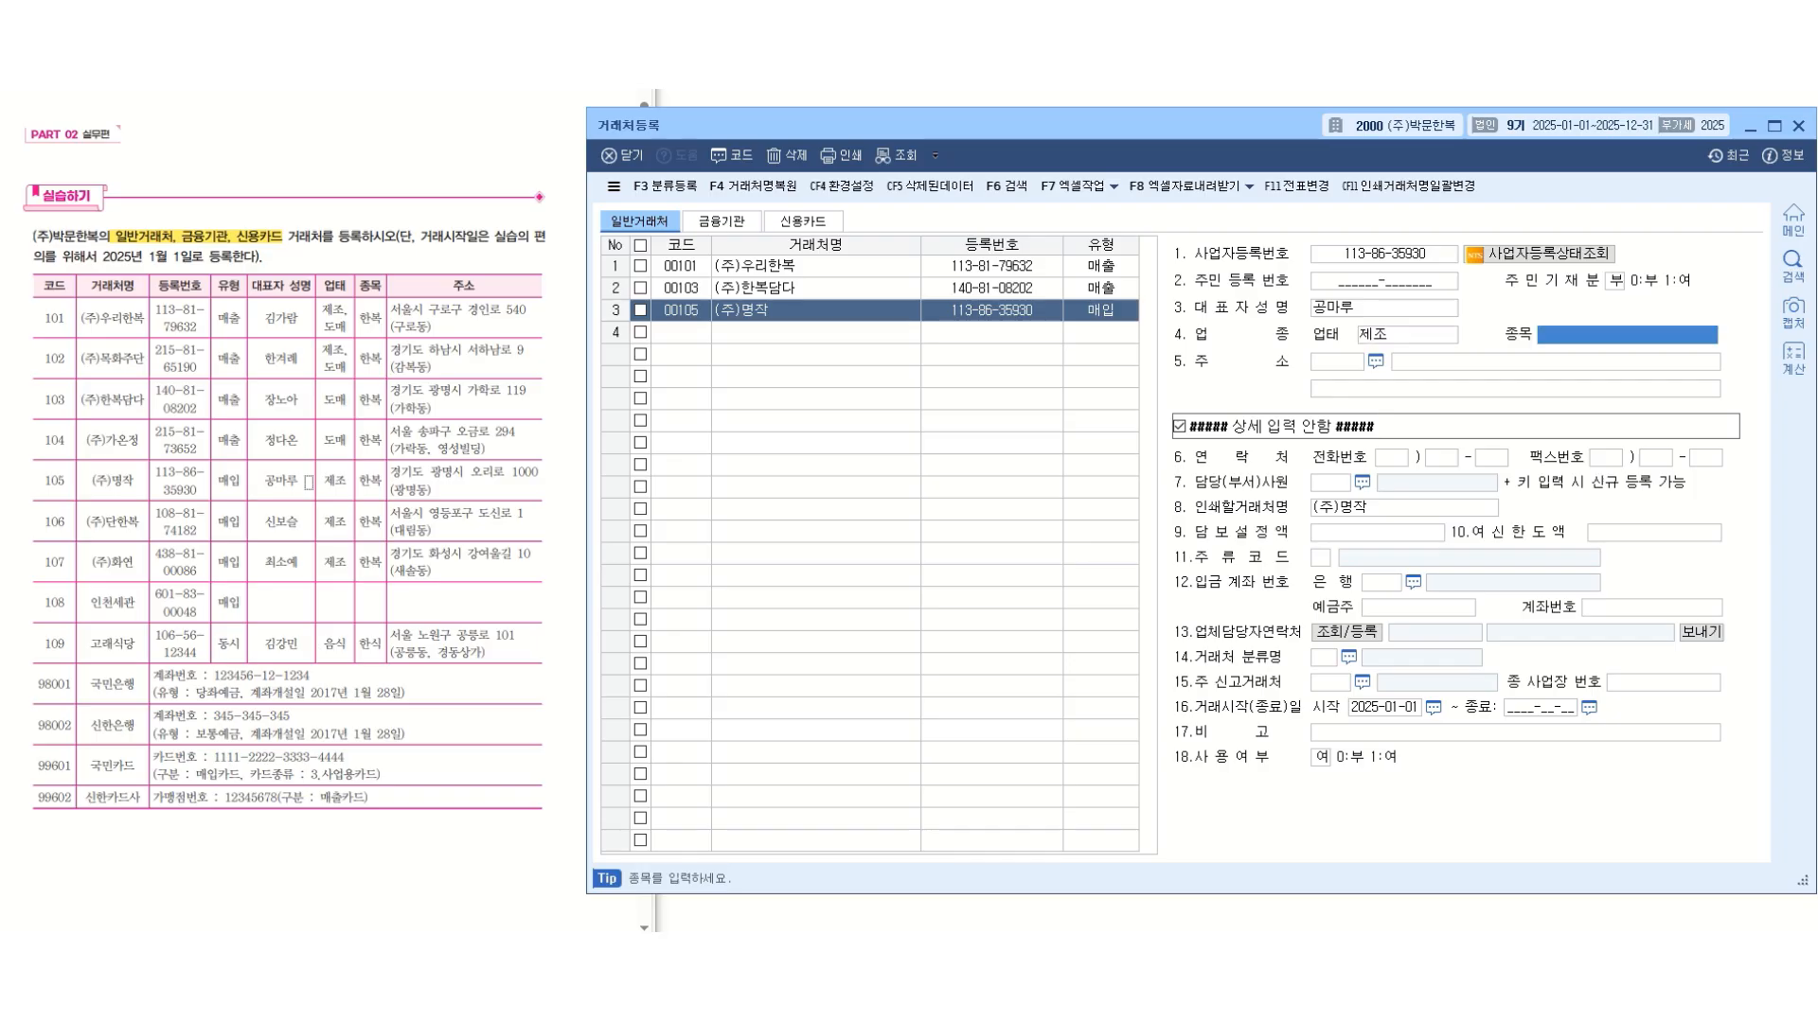
pyautogui.write('한복')
pyautogui.press('Return')
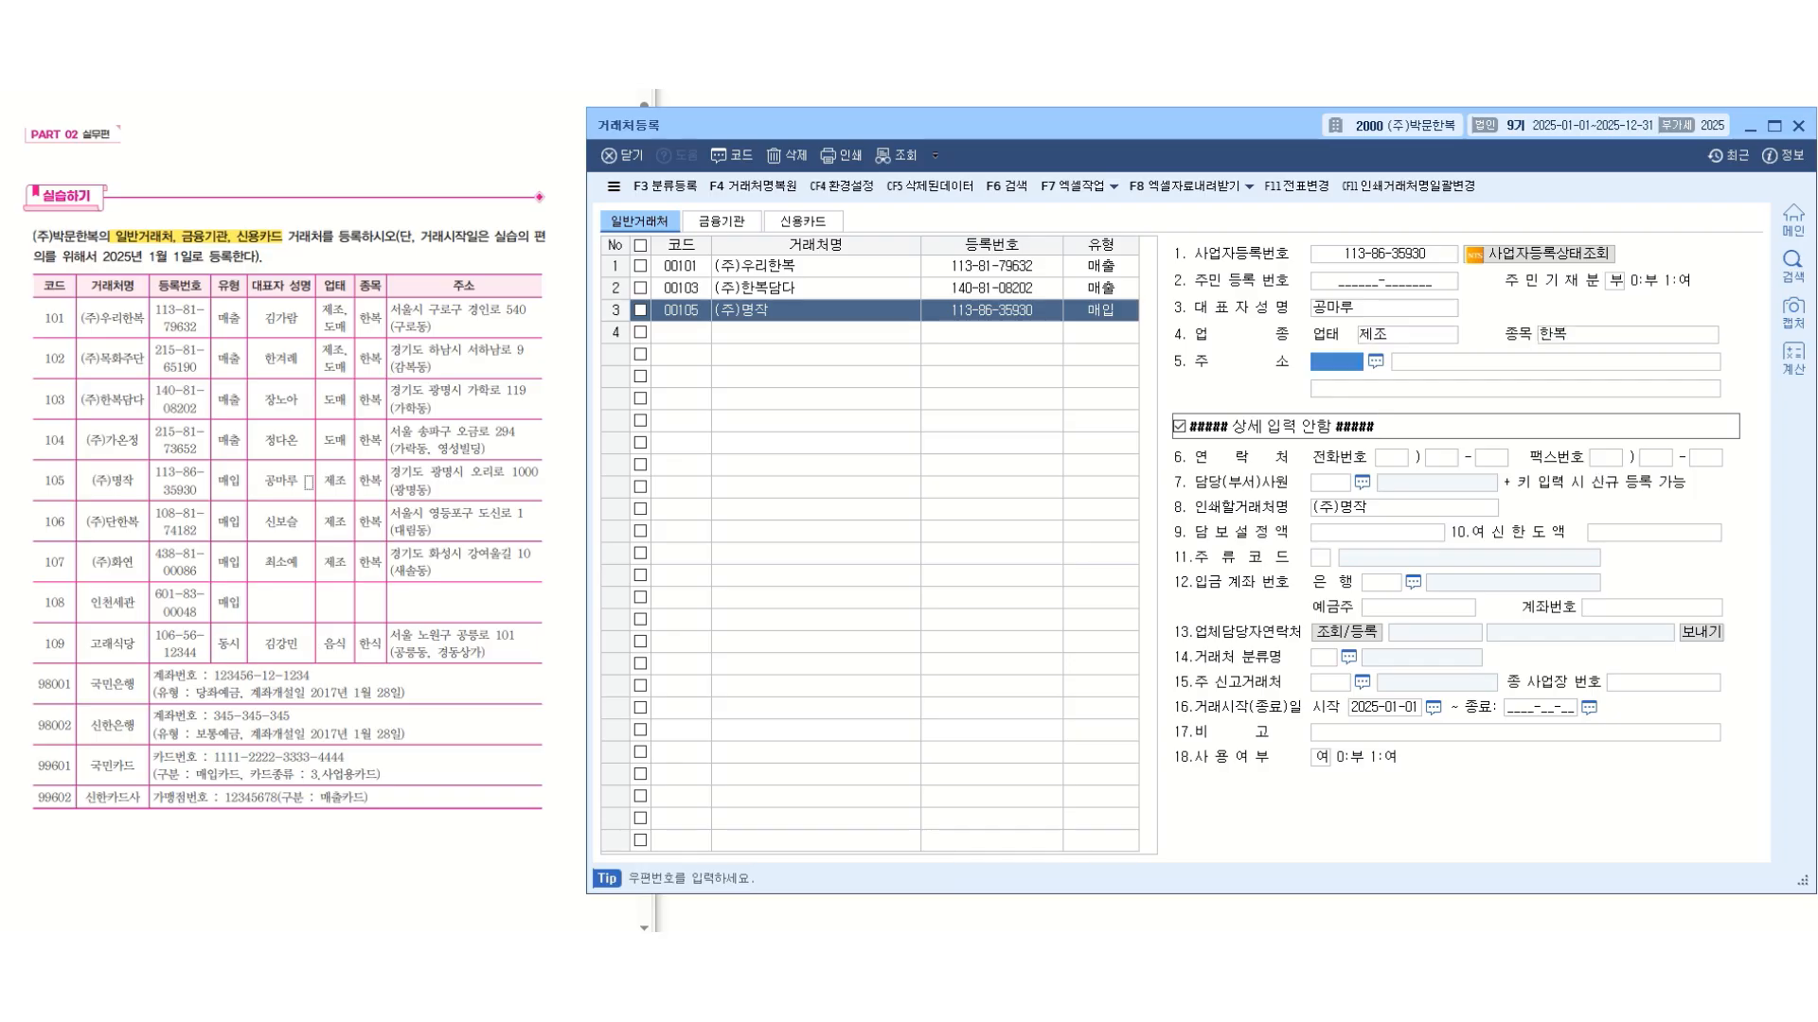
# Enter the business address of (주)명작 from the exercise table, leaving the postal code blank.
pyautogui.press('Return')
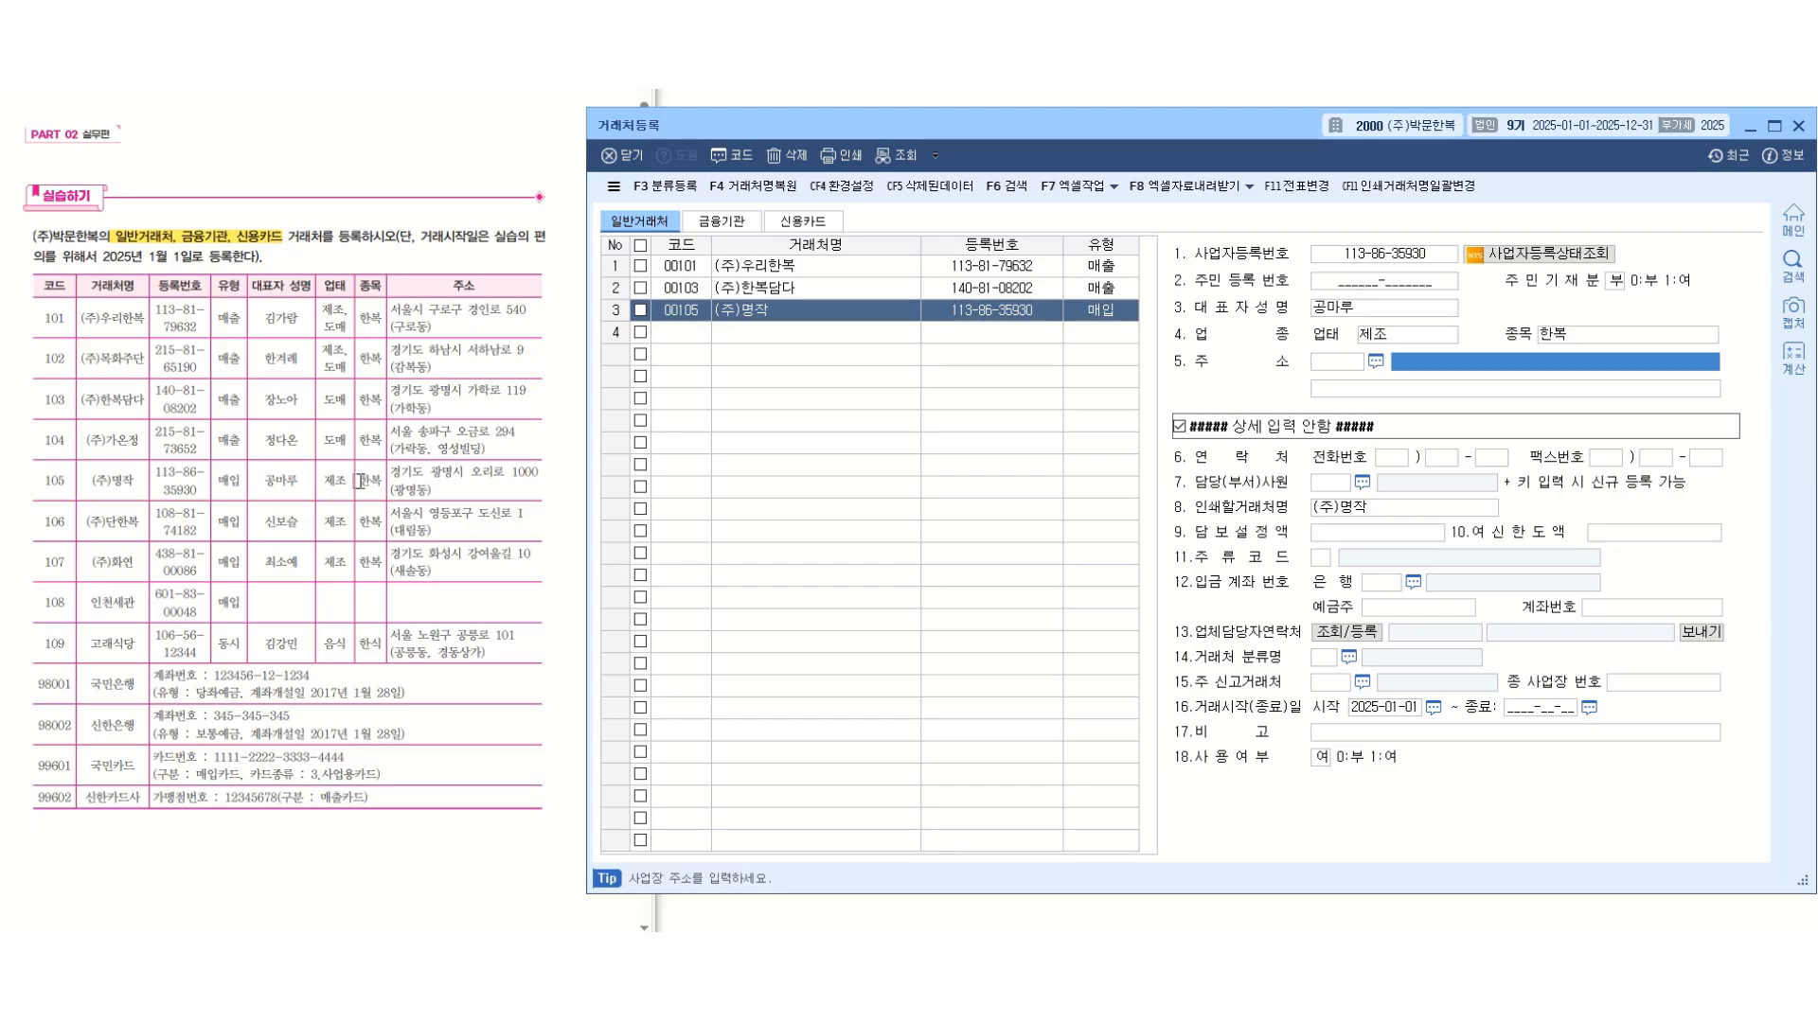
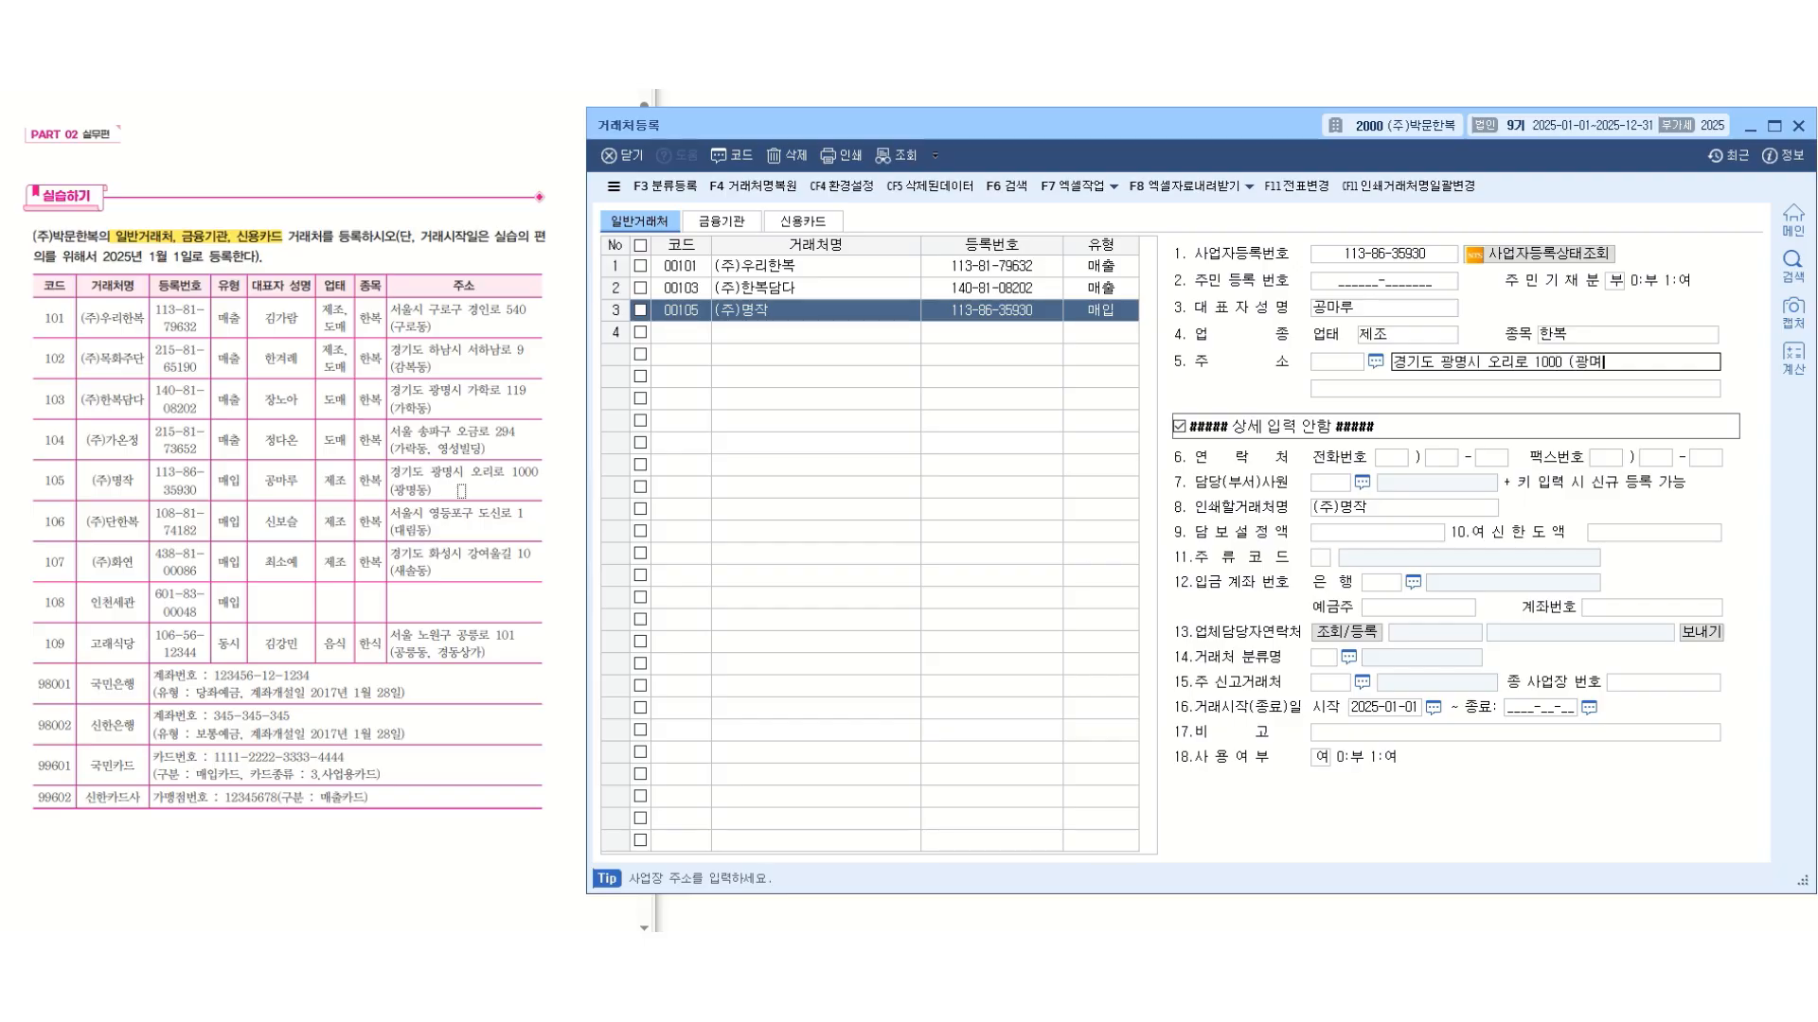
pyautogui.press('Return')
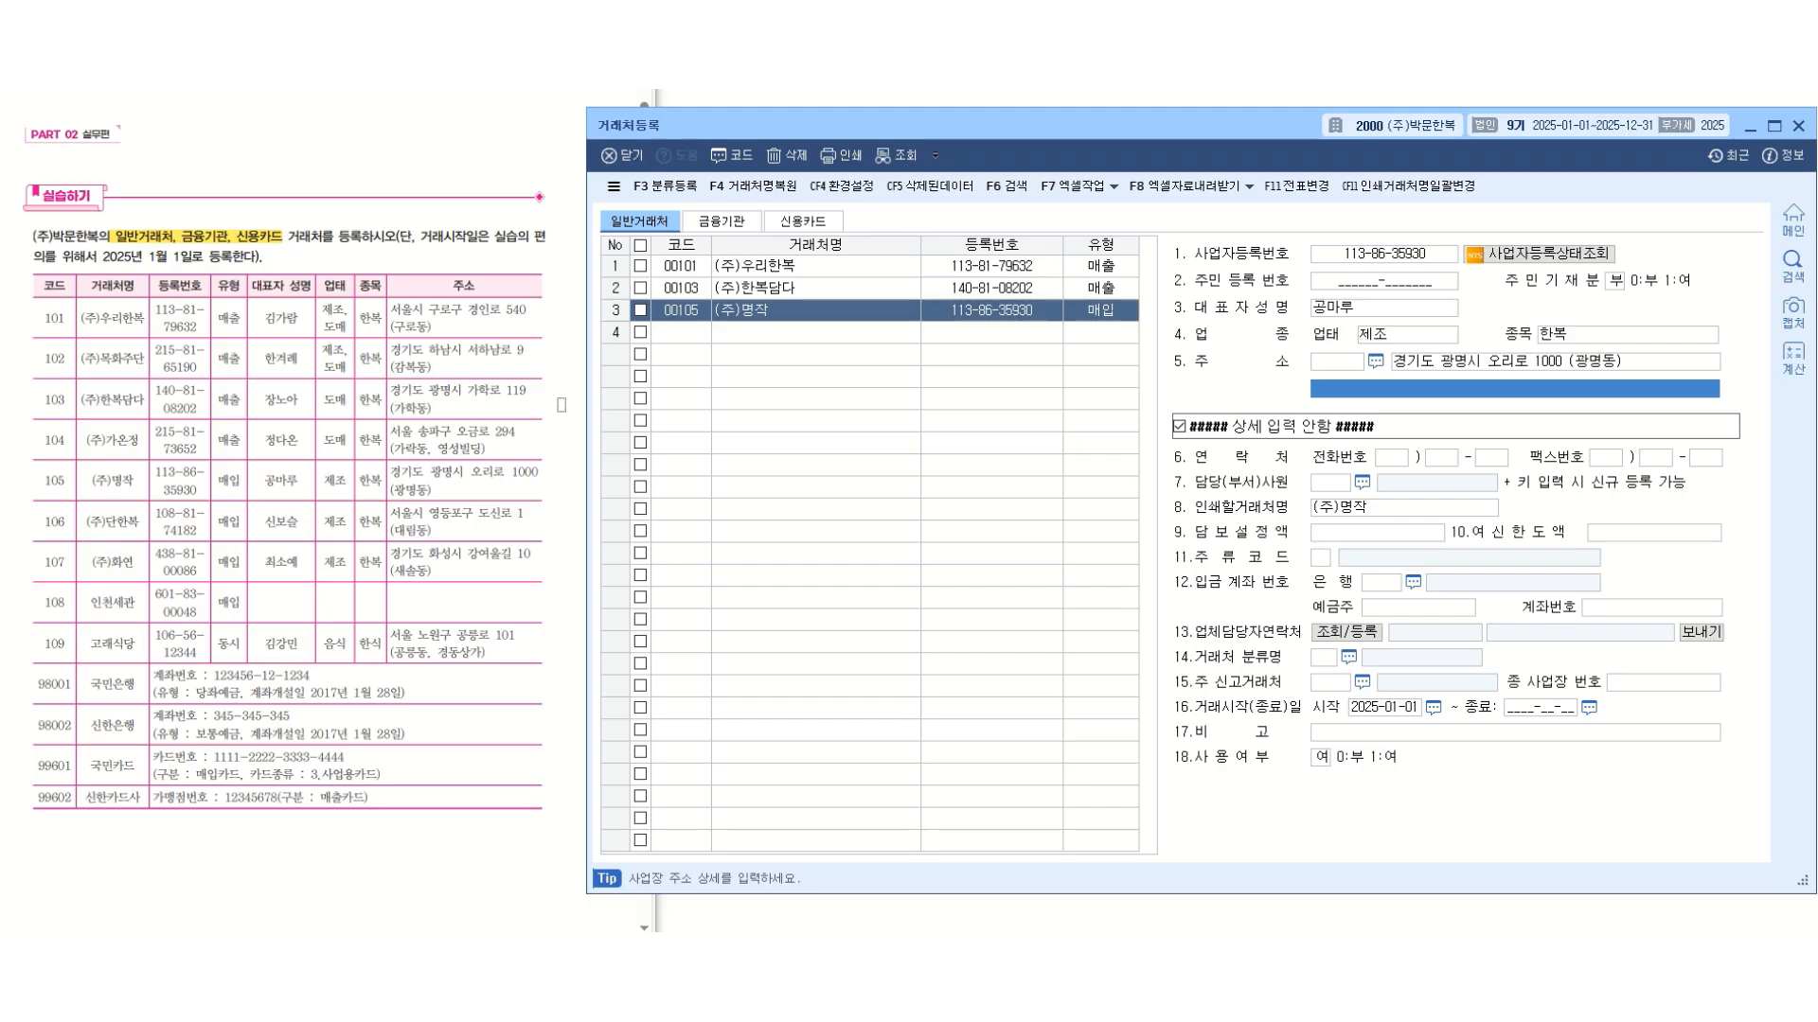
# Add a fourth general client with code 109, name 고래식당 and type 동시.
pyautogui.click(684, 333)
pyautogui.write('109')
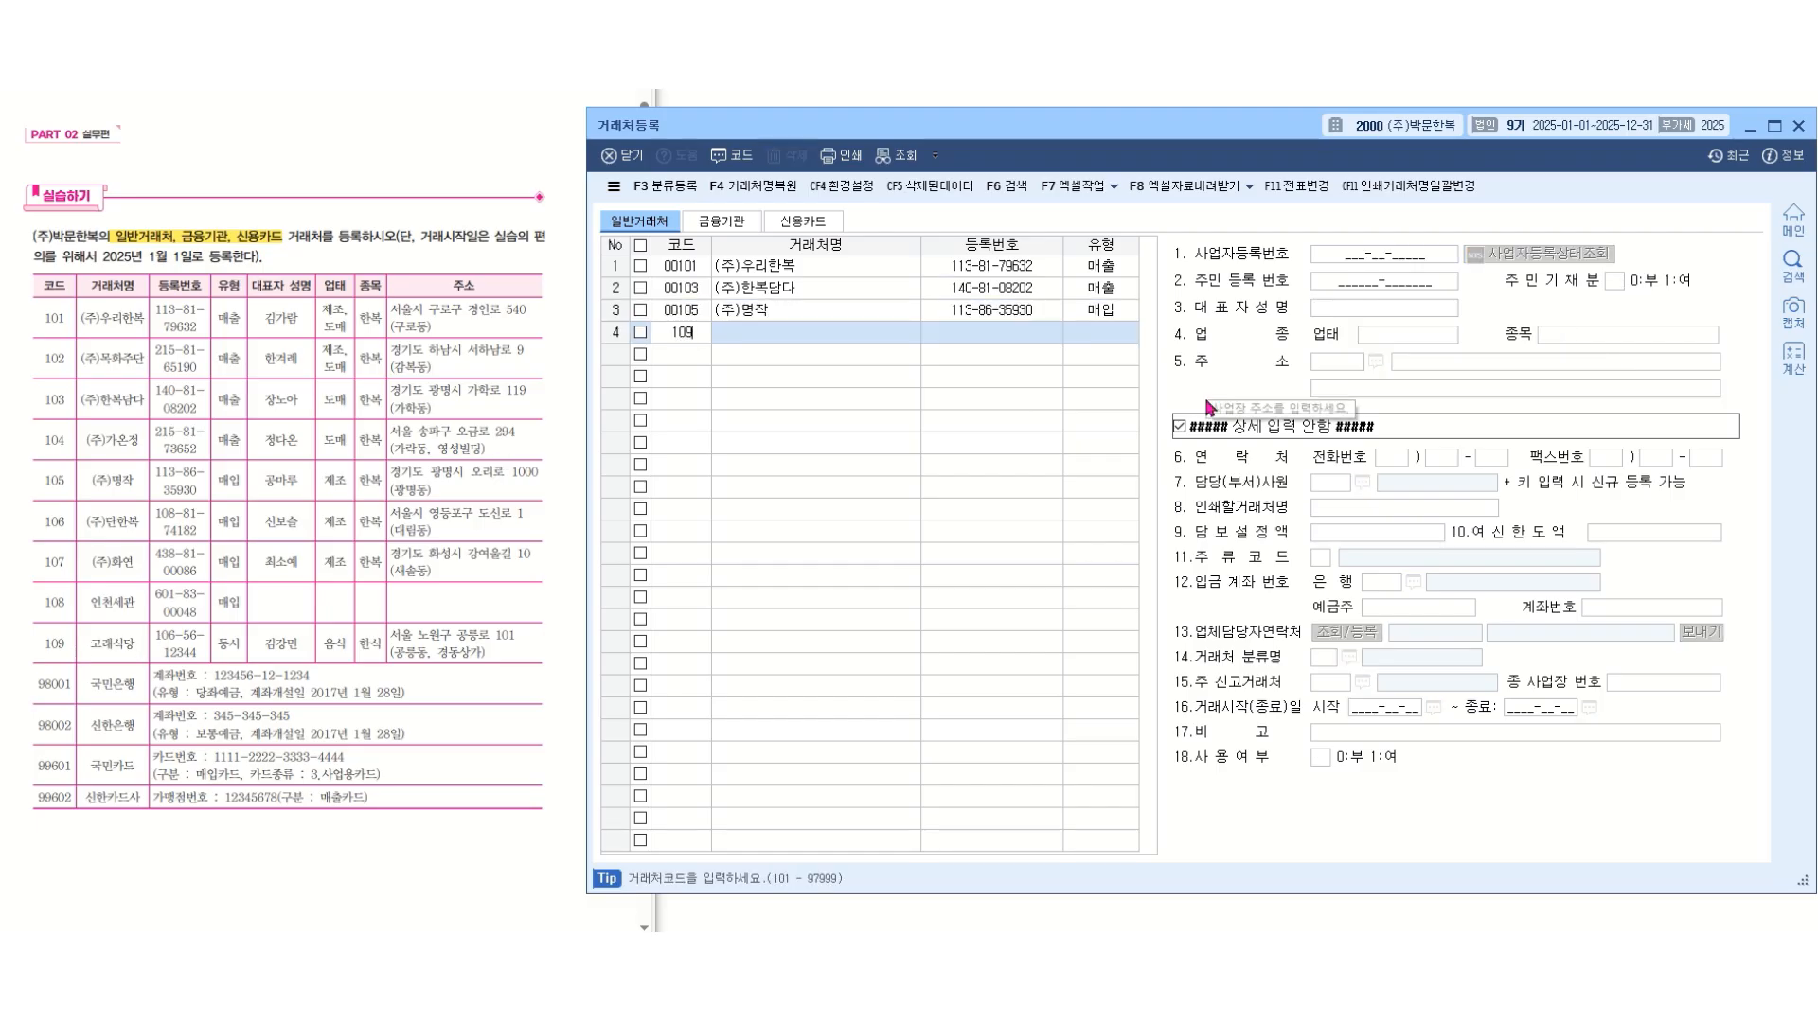
pyautogui.press('Return')
pyautogui.write('고래식ㄷㅏㅇ')
pyautogui.press('Return')
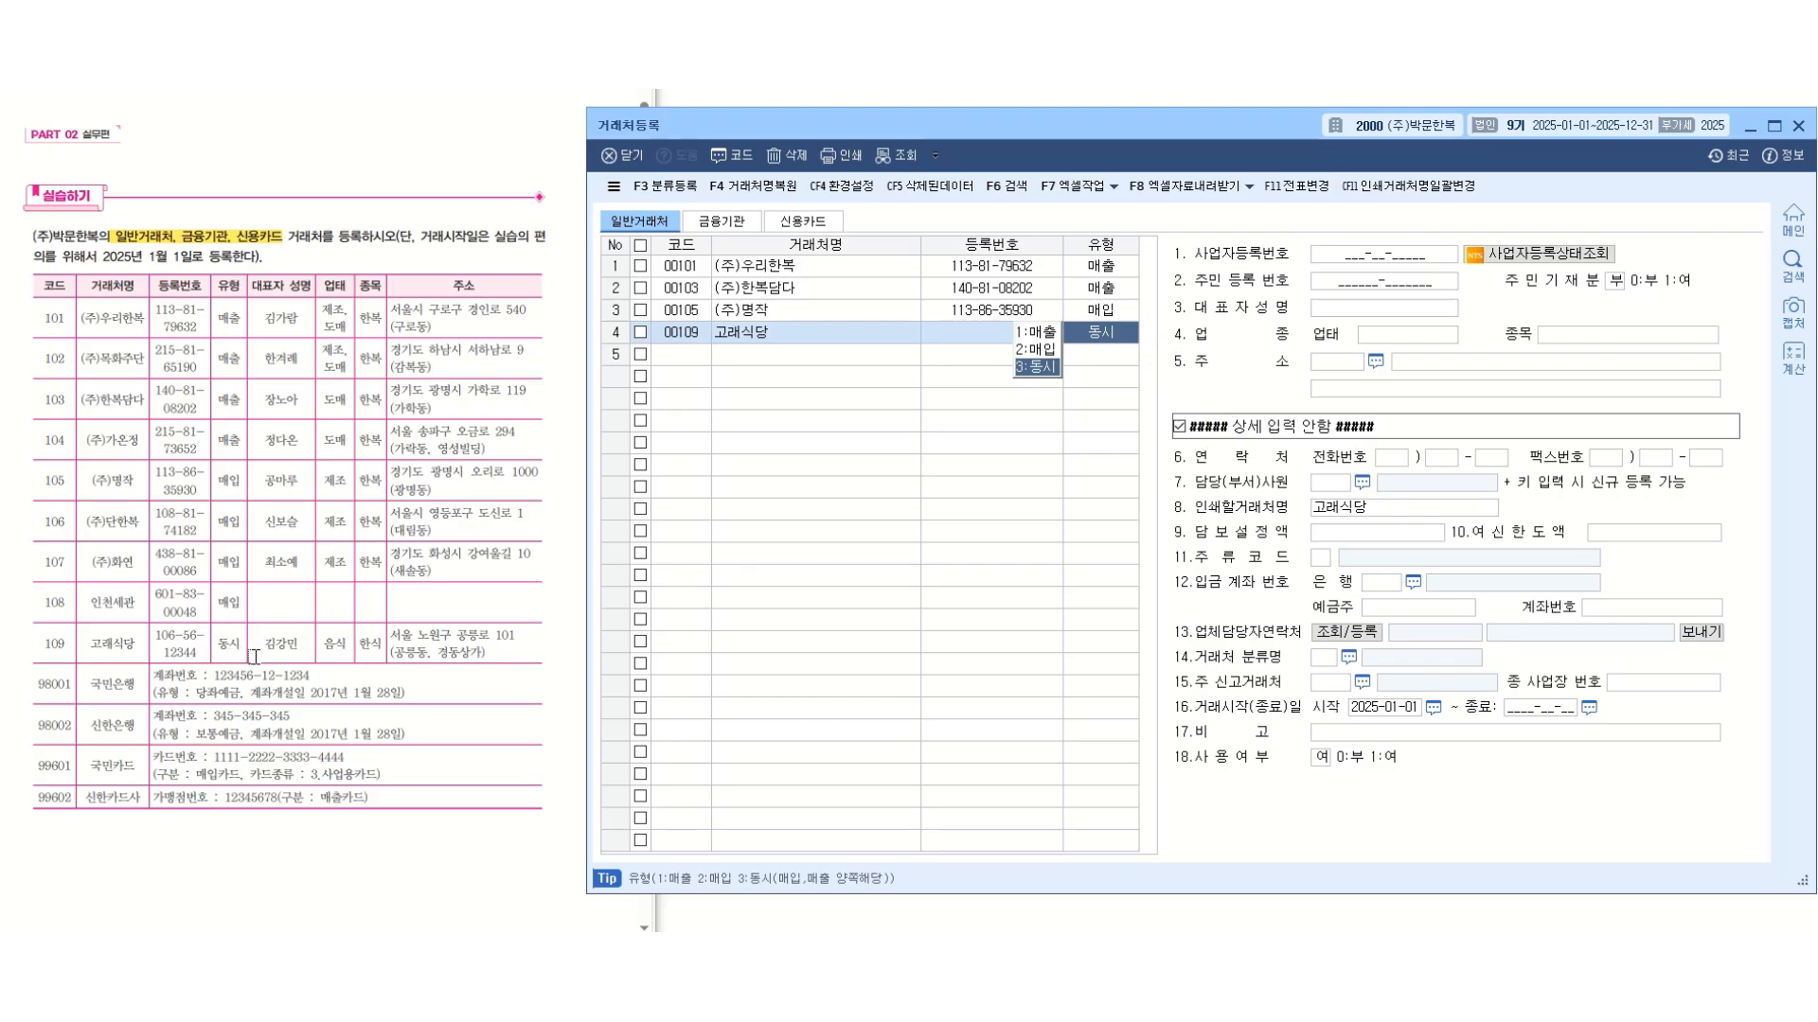
pyautogui.press('Return')
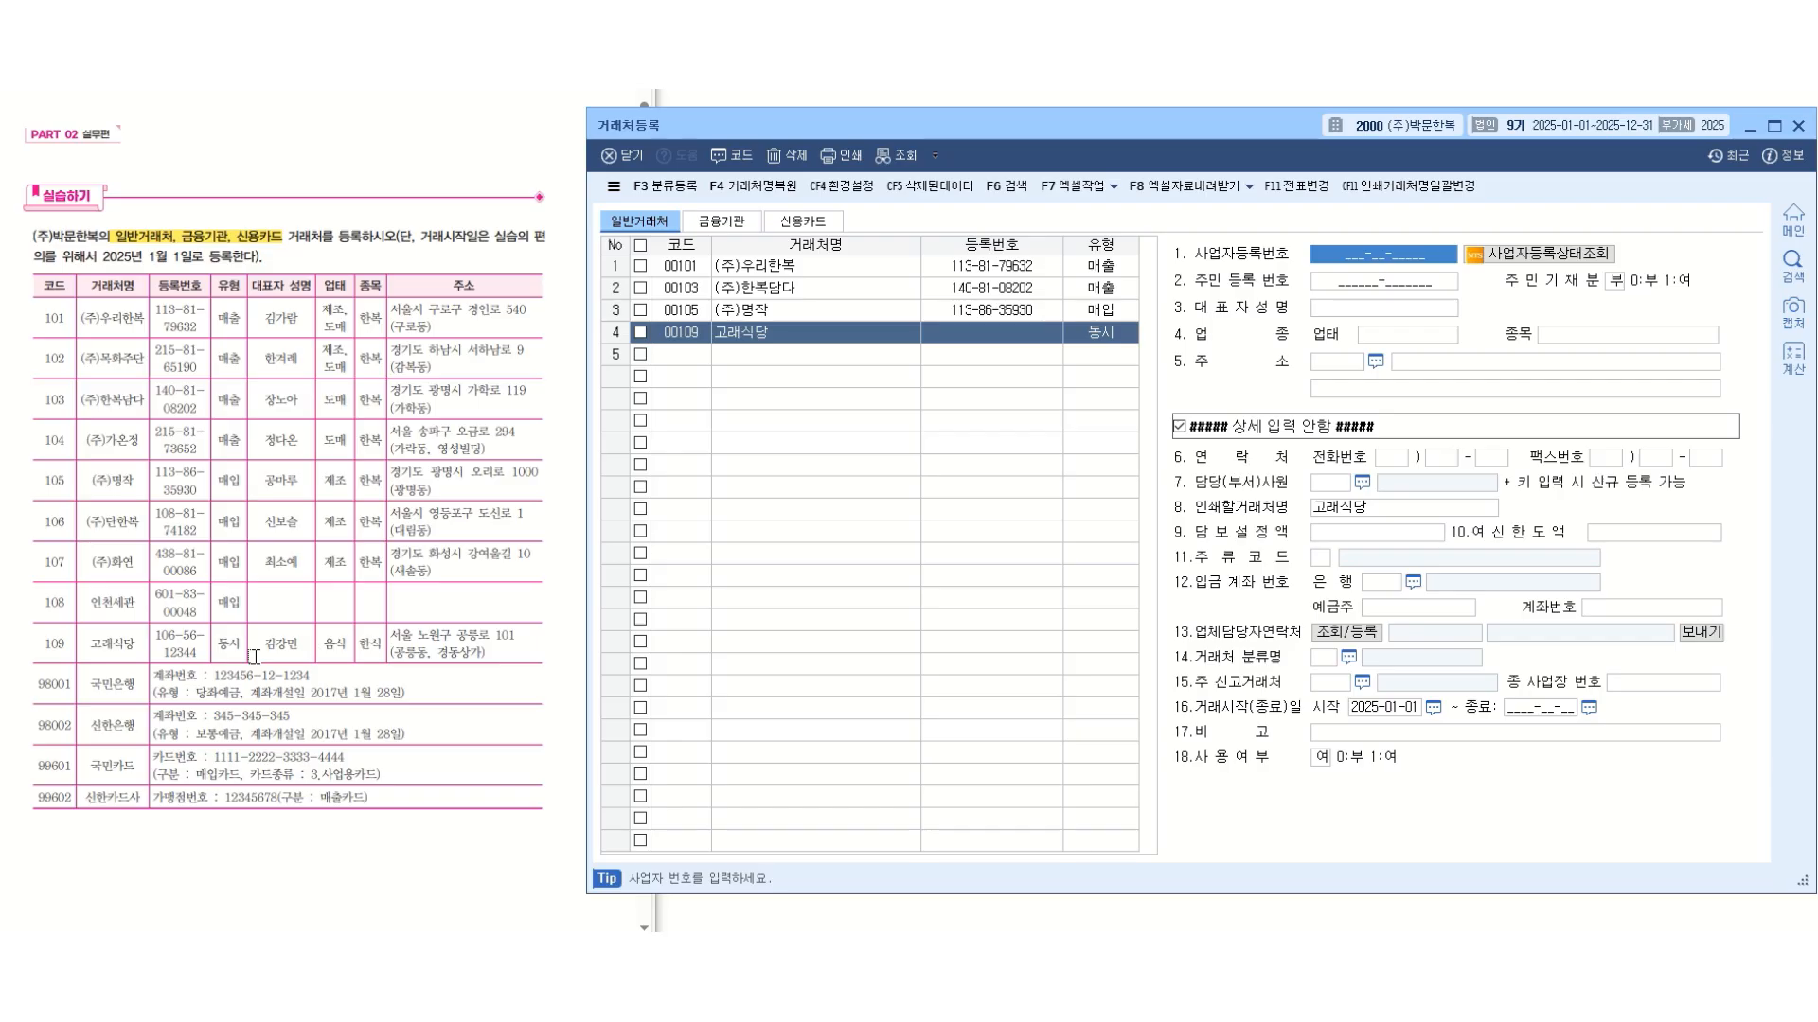
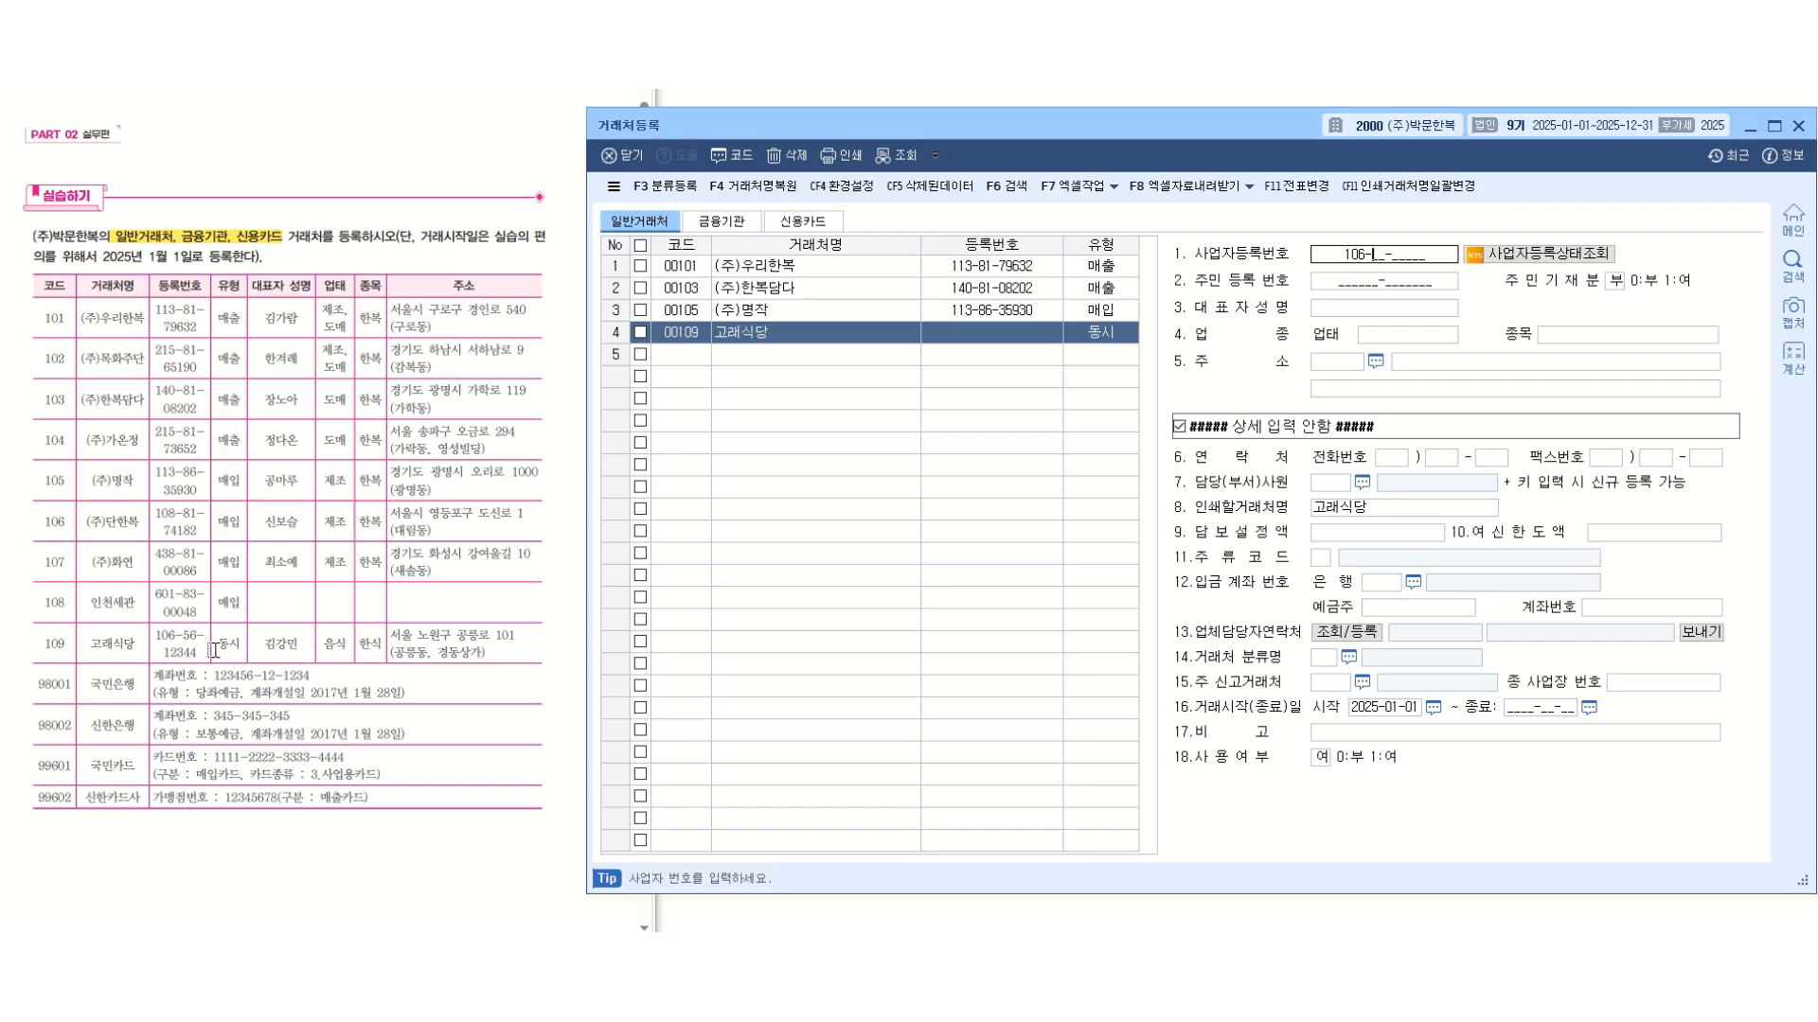
# Enter the business registration number and the representative's full name for 고래식당 from the exercise table.
pyautogui.press('Return')
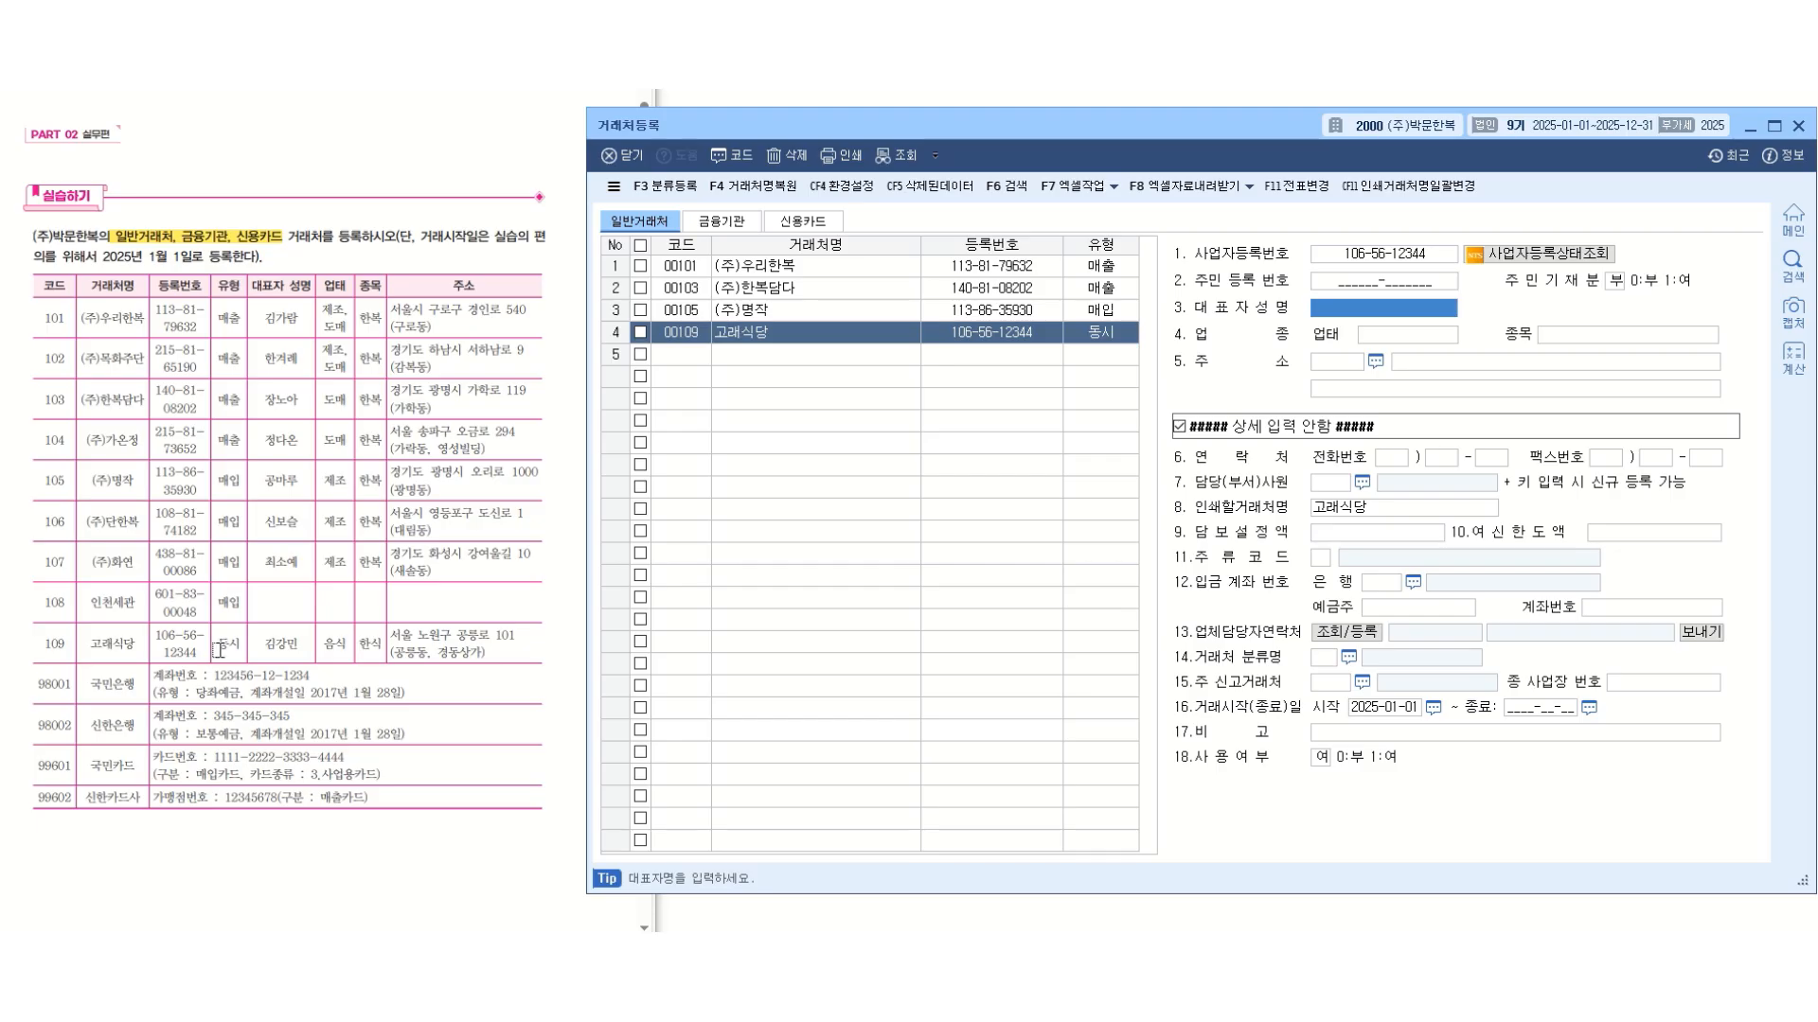
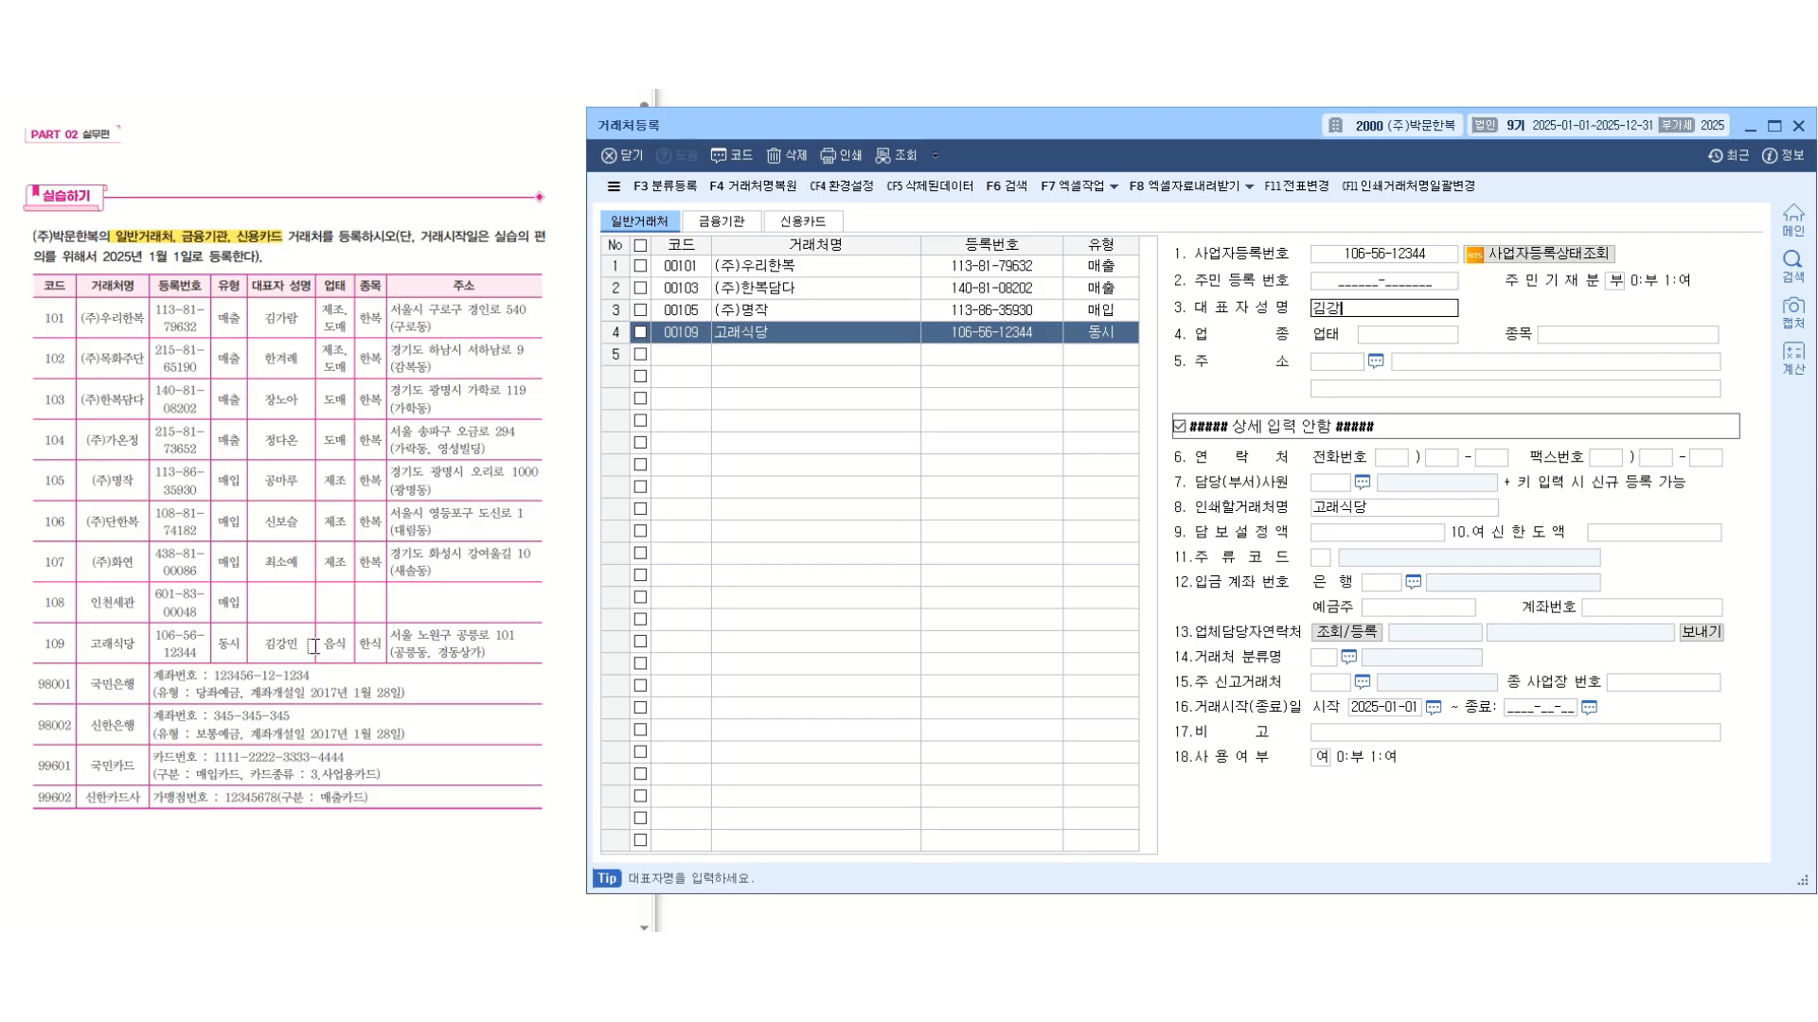
pyautogui.press('Return')
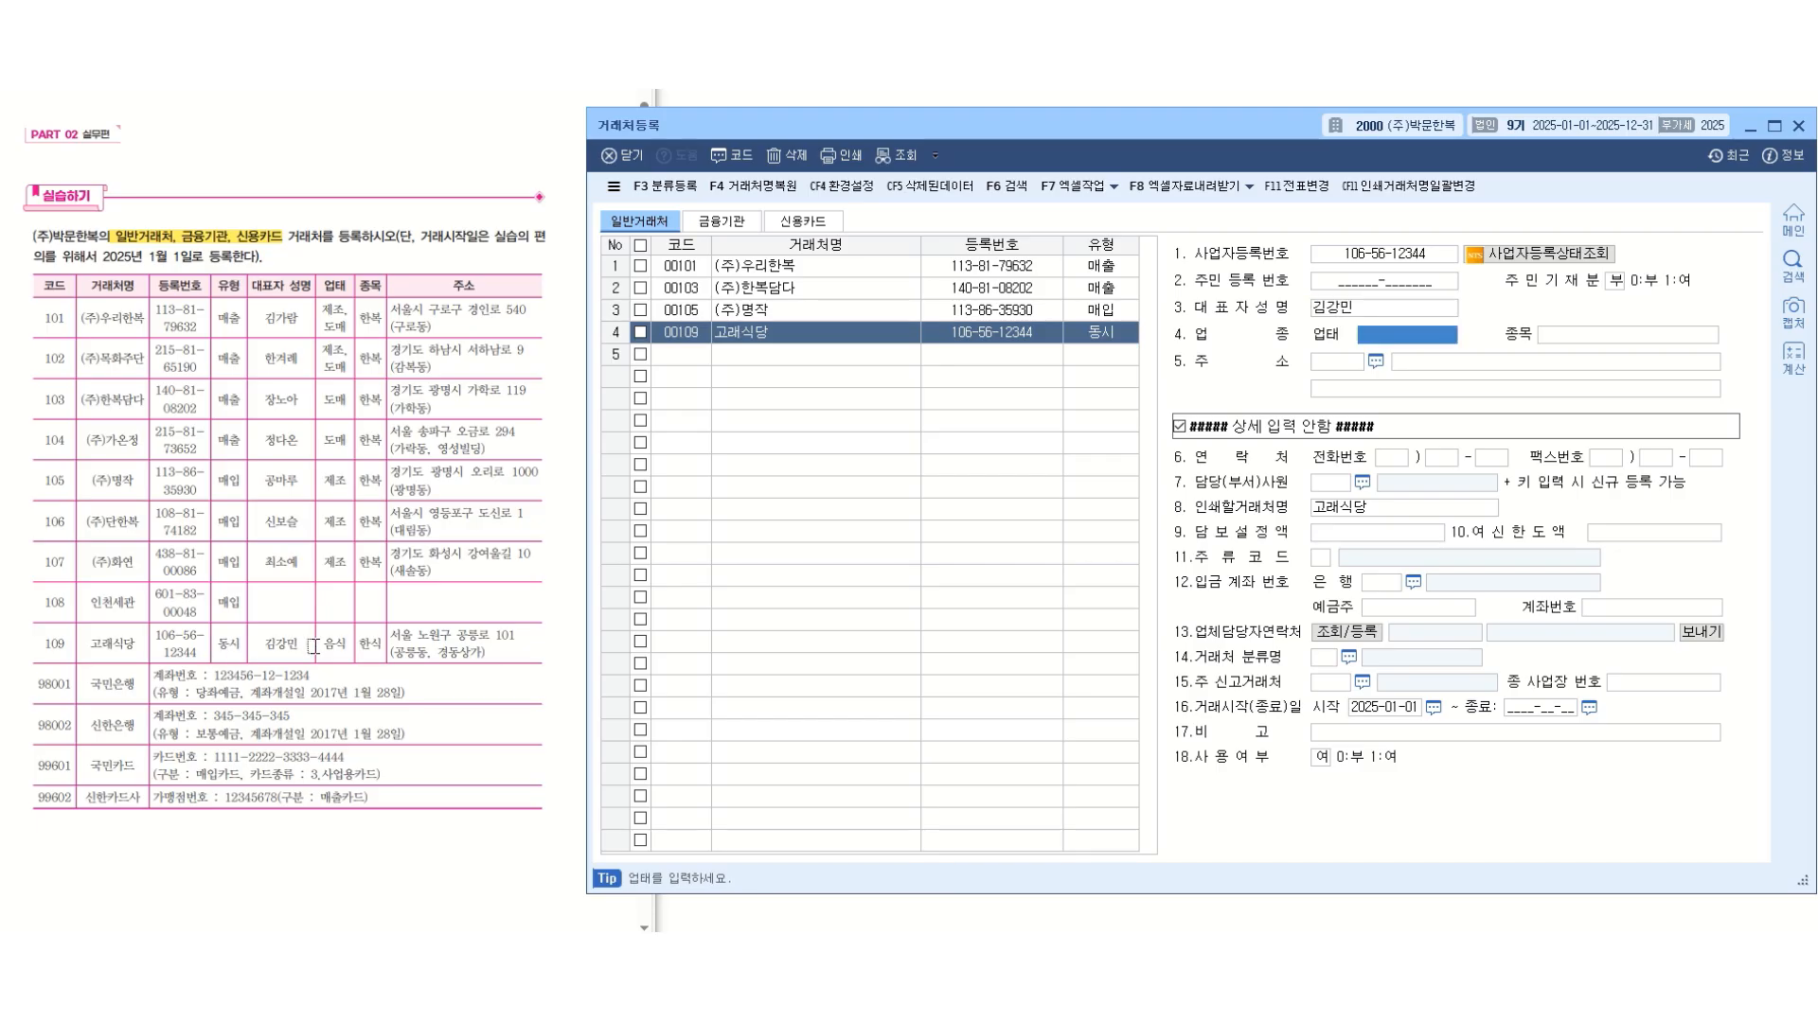
# Set the business type (업태) of 고래식당 to 음식 and its item (종목) to 한식.
pyautogui.write('음식')
pyautogui.press('Return')
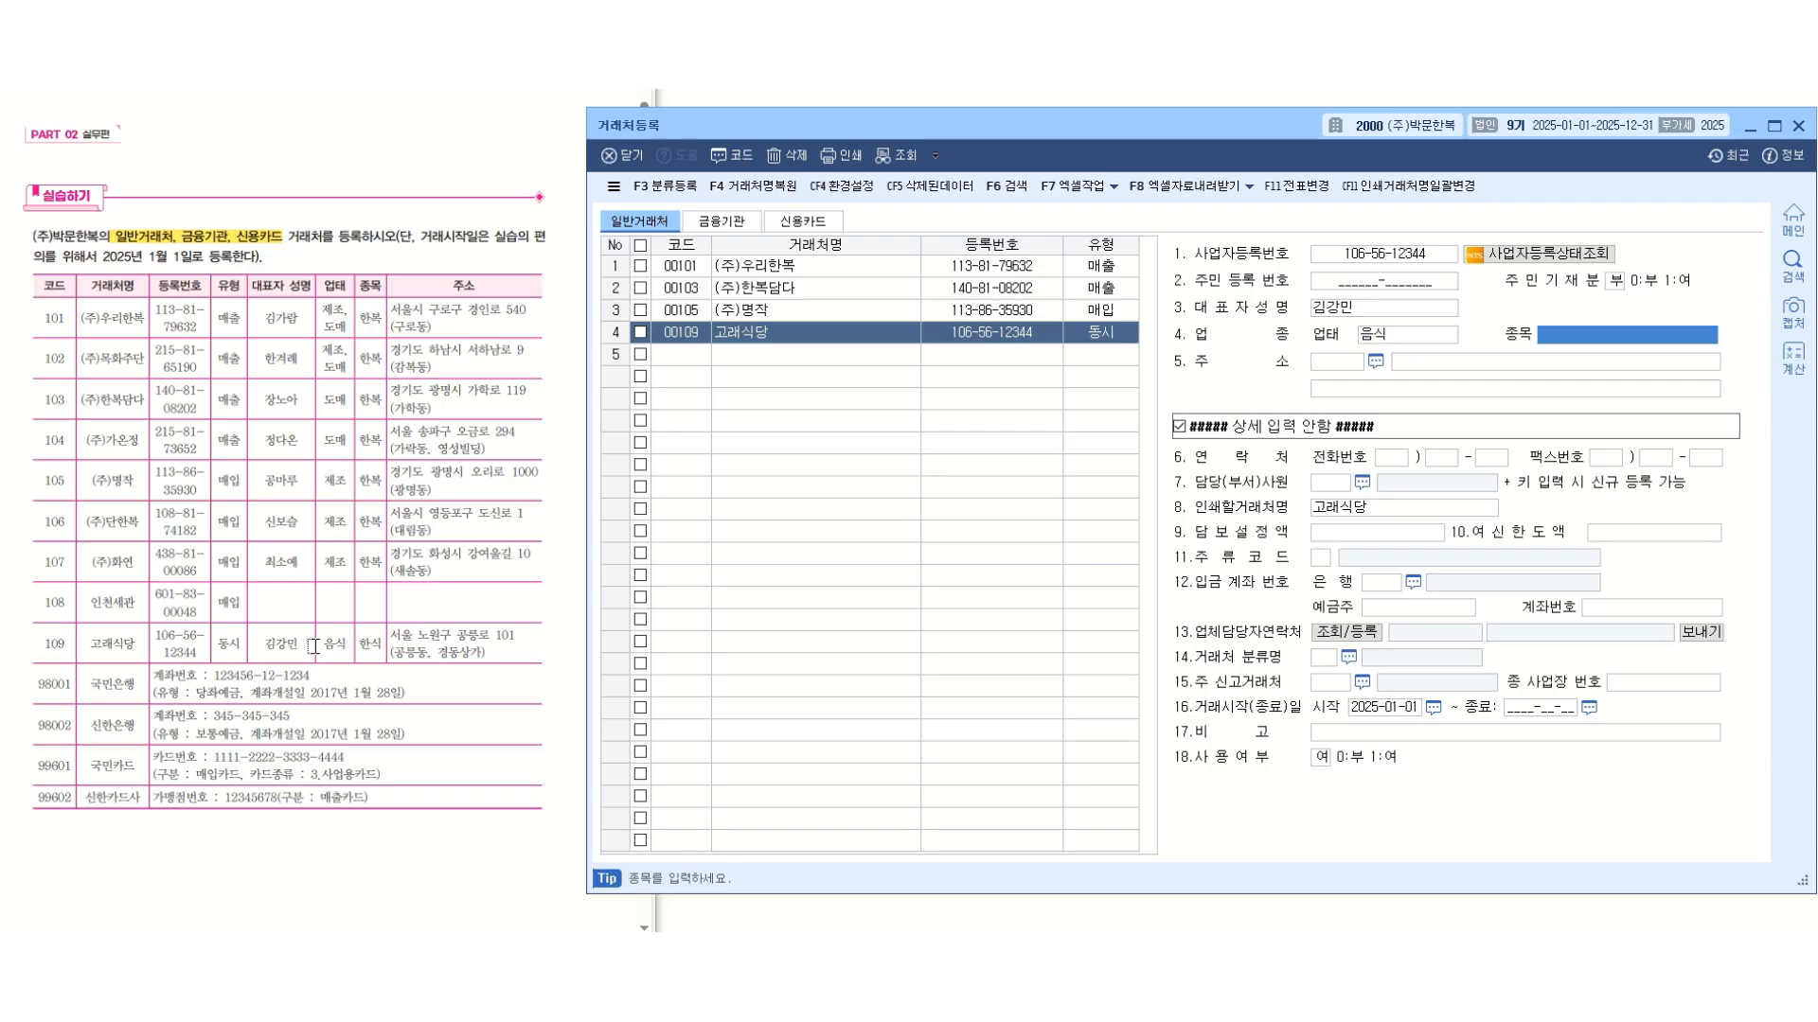
pyautogui.write('한식')
pyautogui.press('Return')
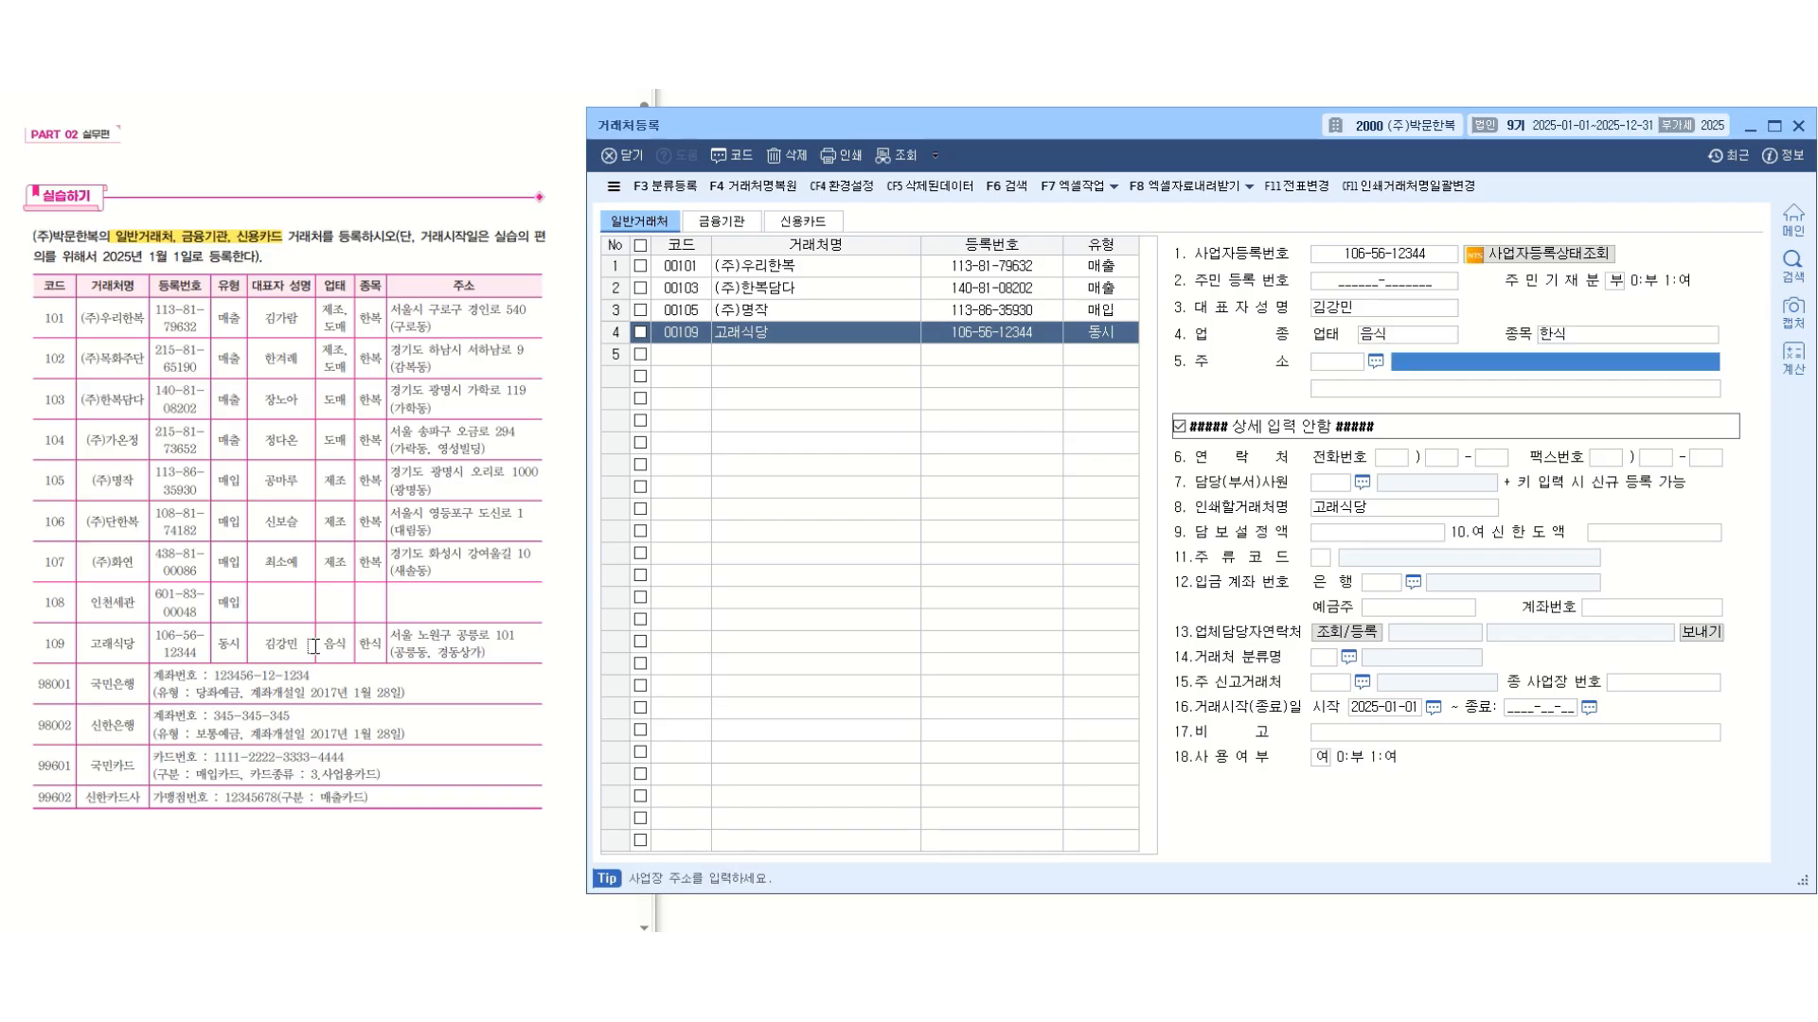
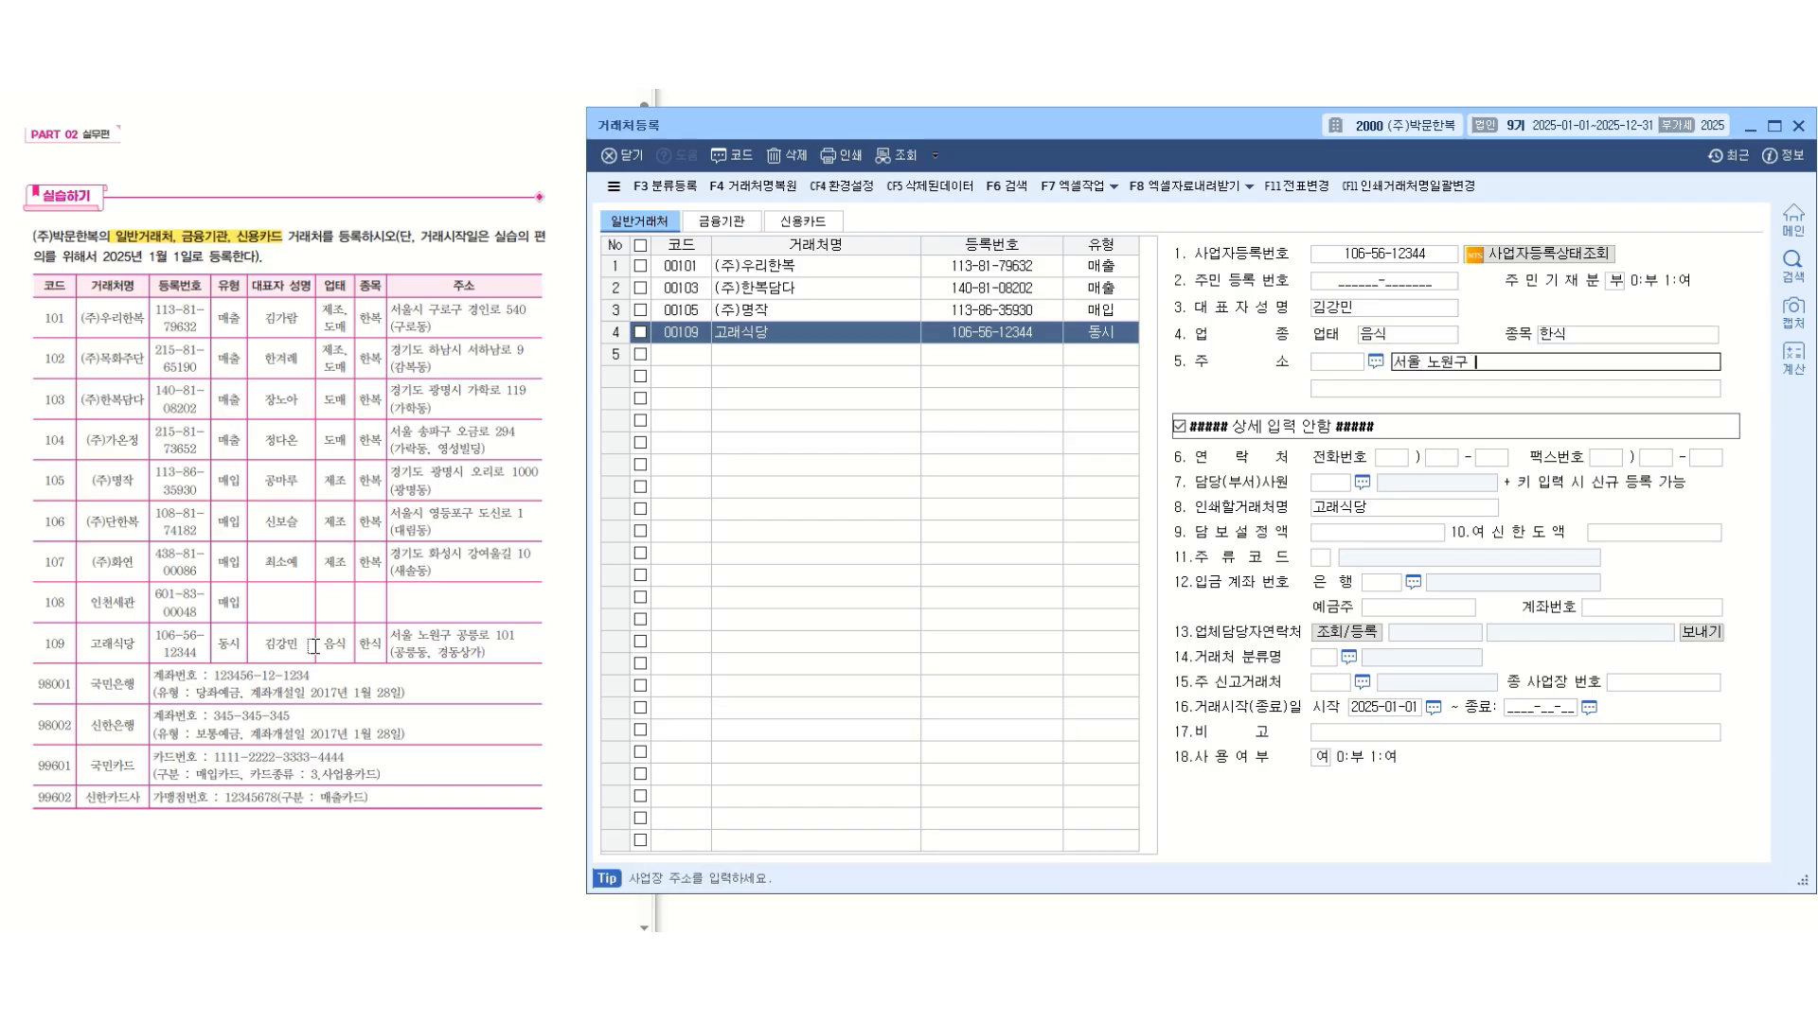
# Enter the business address of 고래식당 from the exercise table.
pyautogui.press('Return')
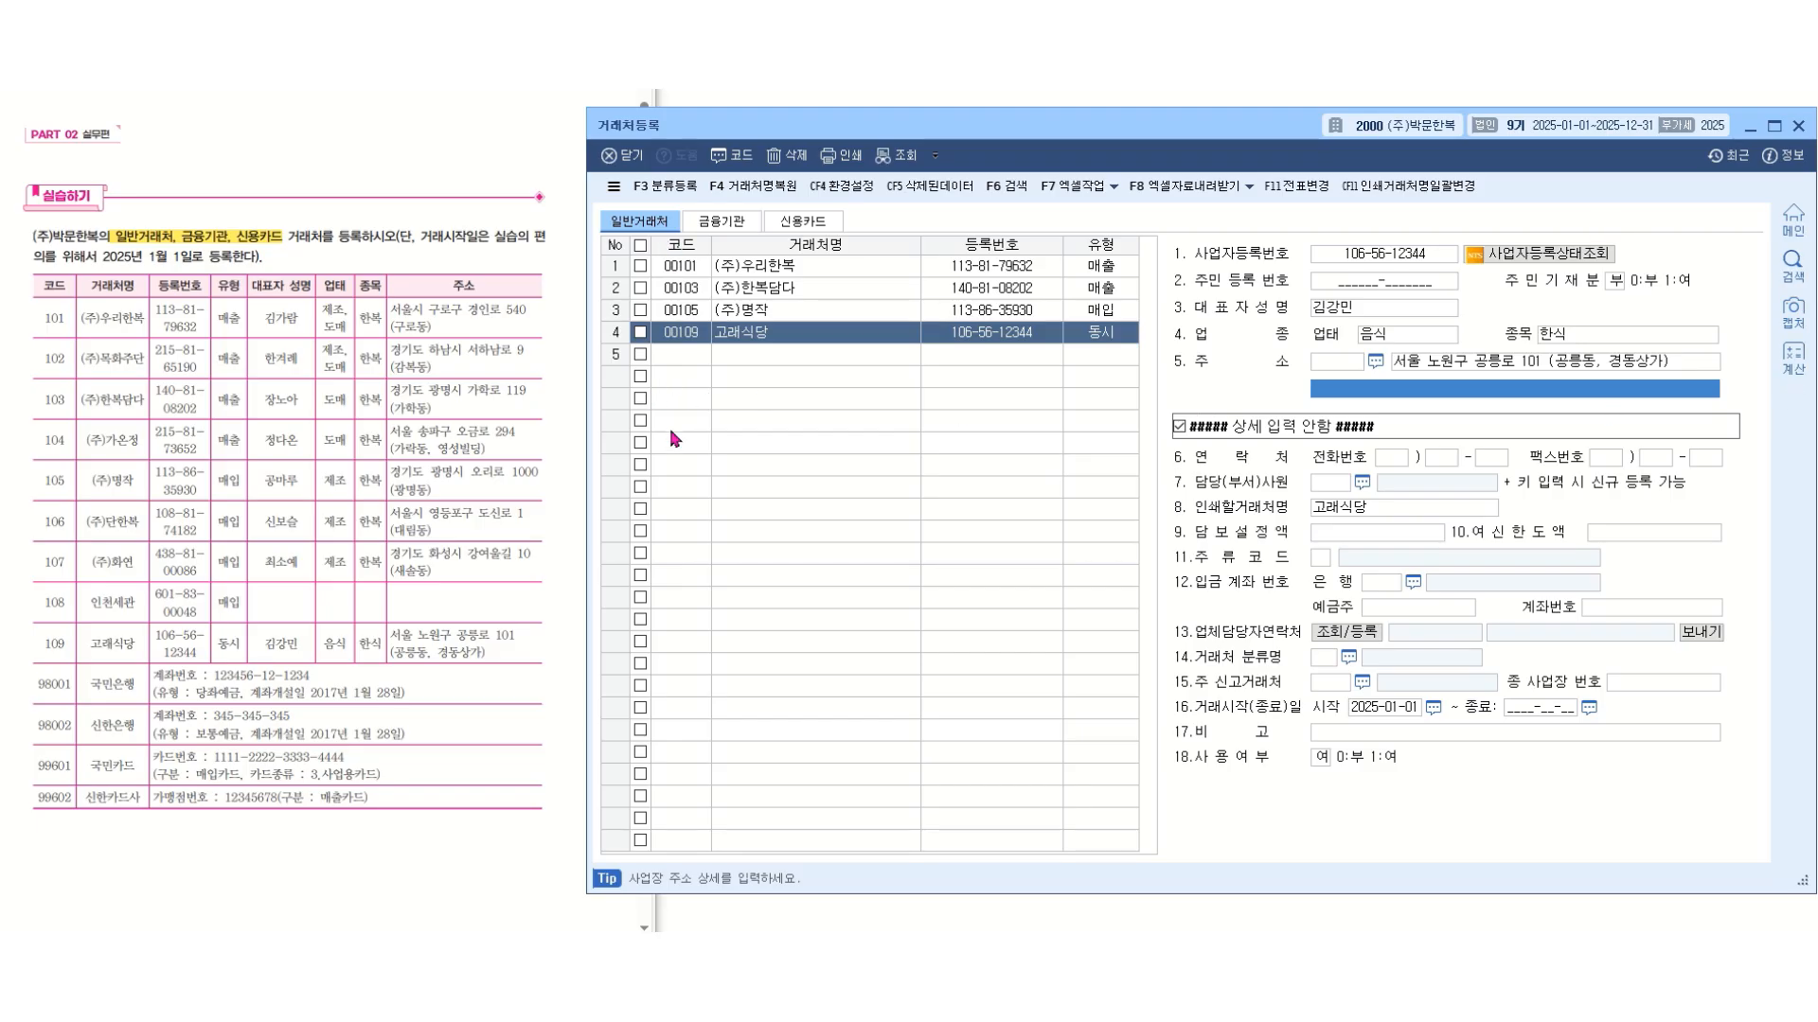
# Add a financial-institution (금융기관) client with code 98001, name 국민은행 and type 당좌예금.
pyautogui.click(721, 220)
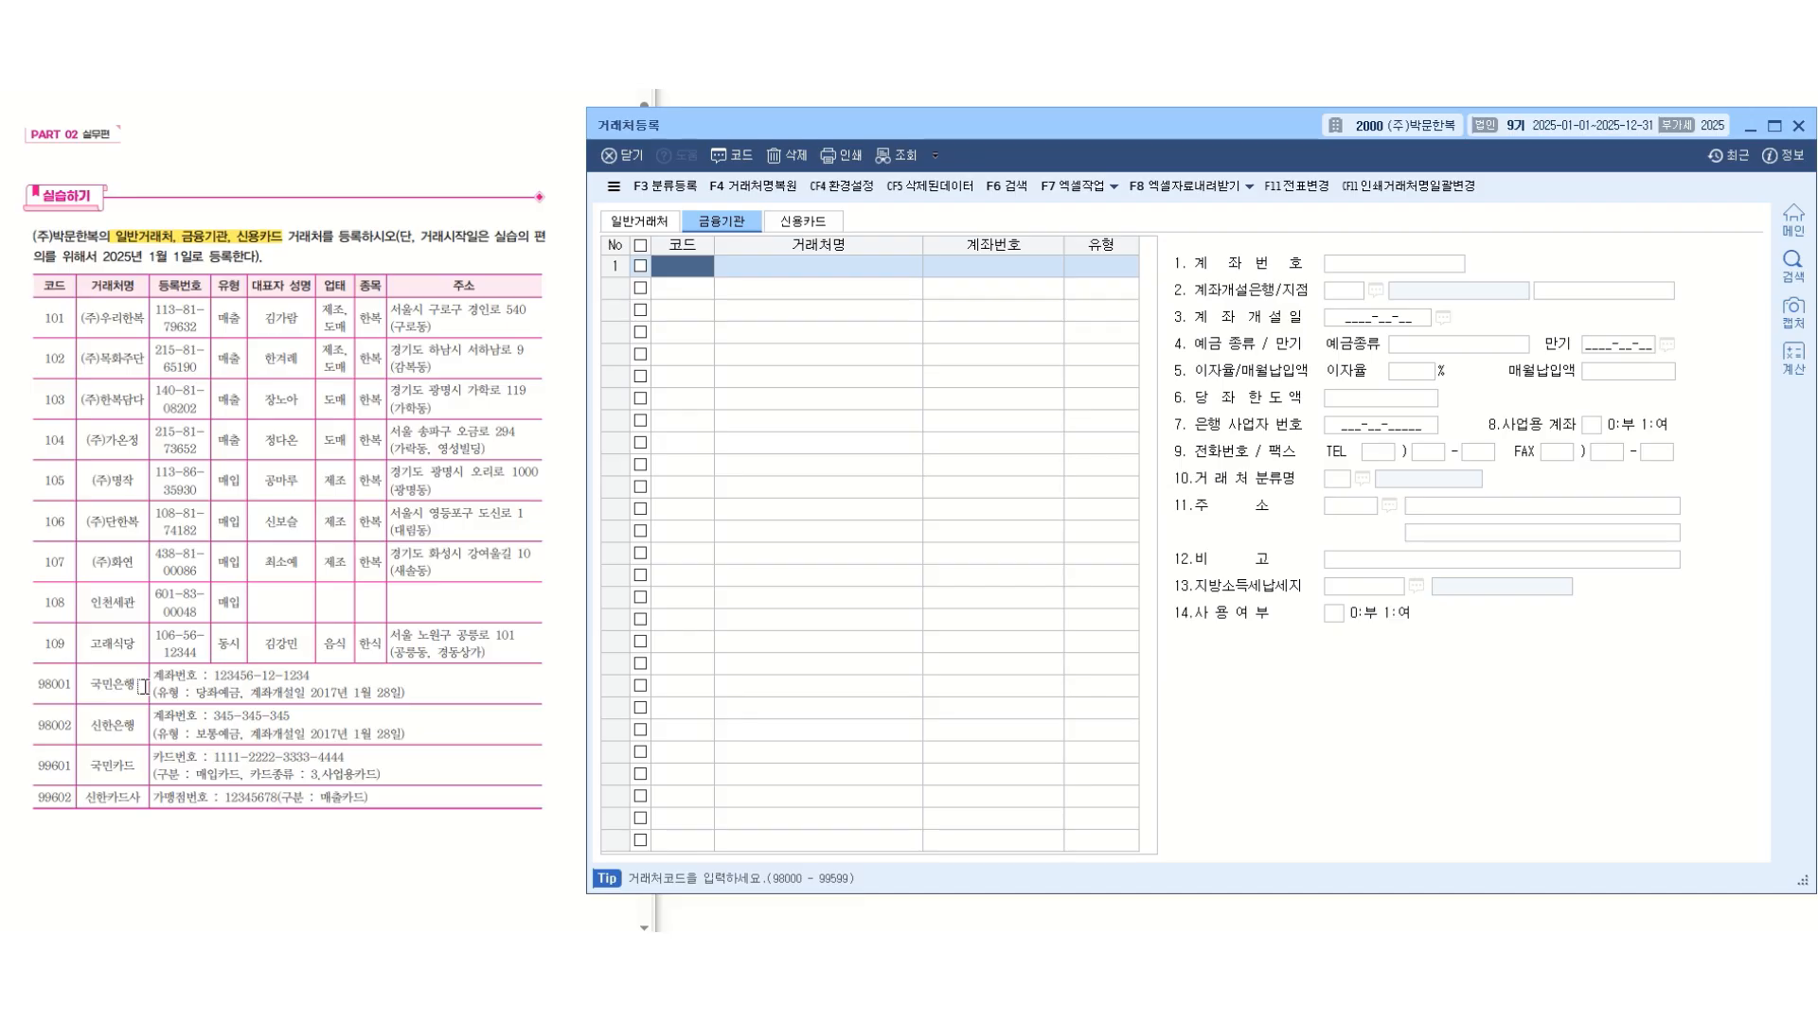
pyautogui.write('98001')
pyautogui.press('Return')
pyautogui.write('국민은행')
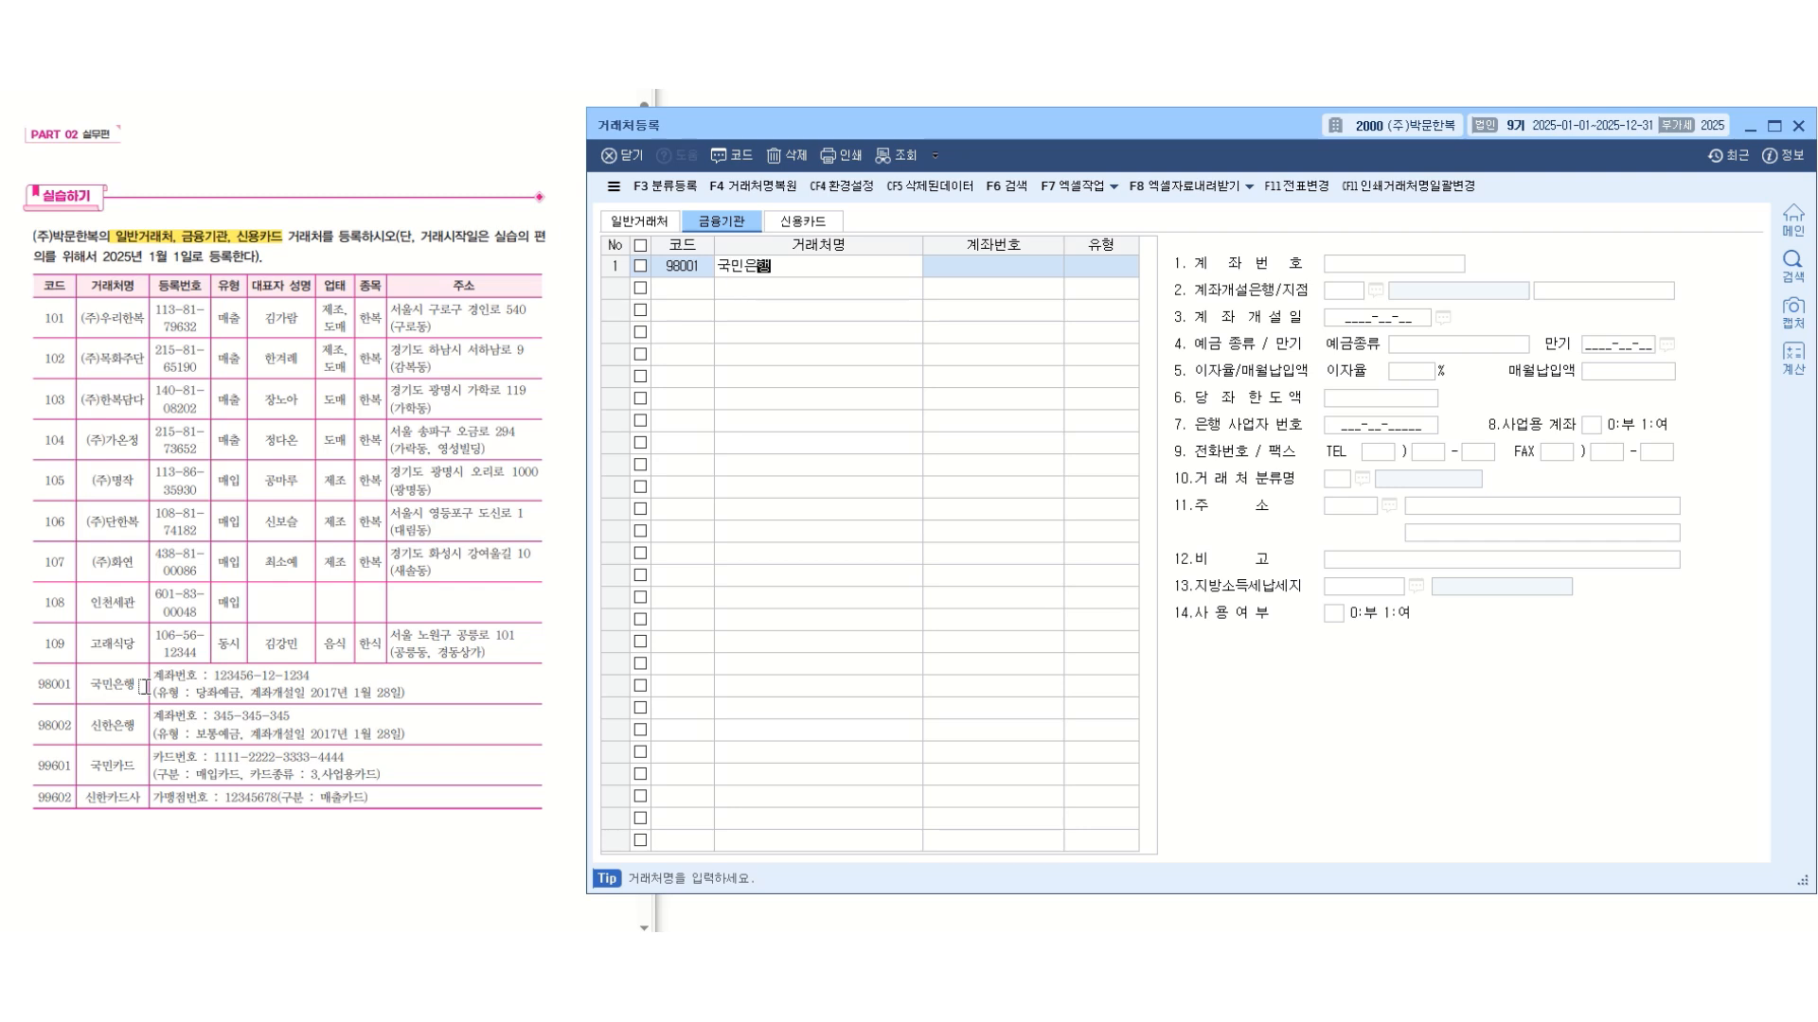
pyautogui.press('Return')
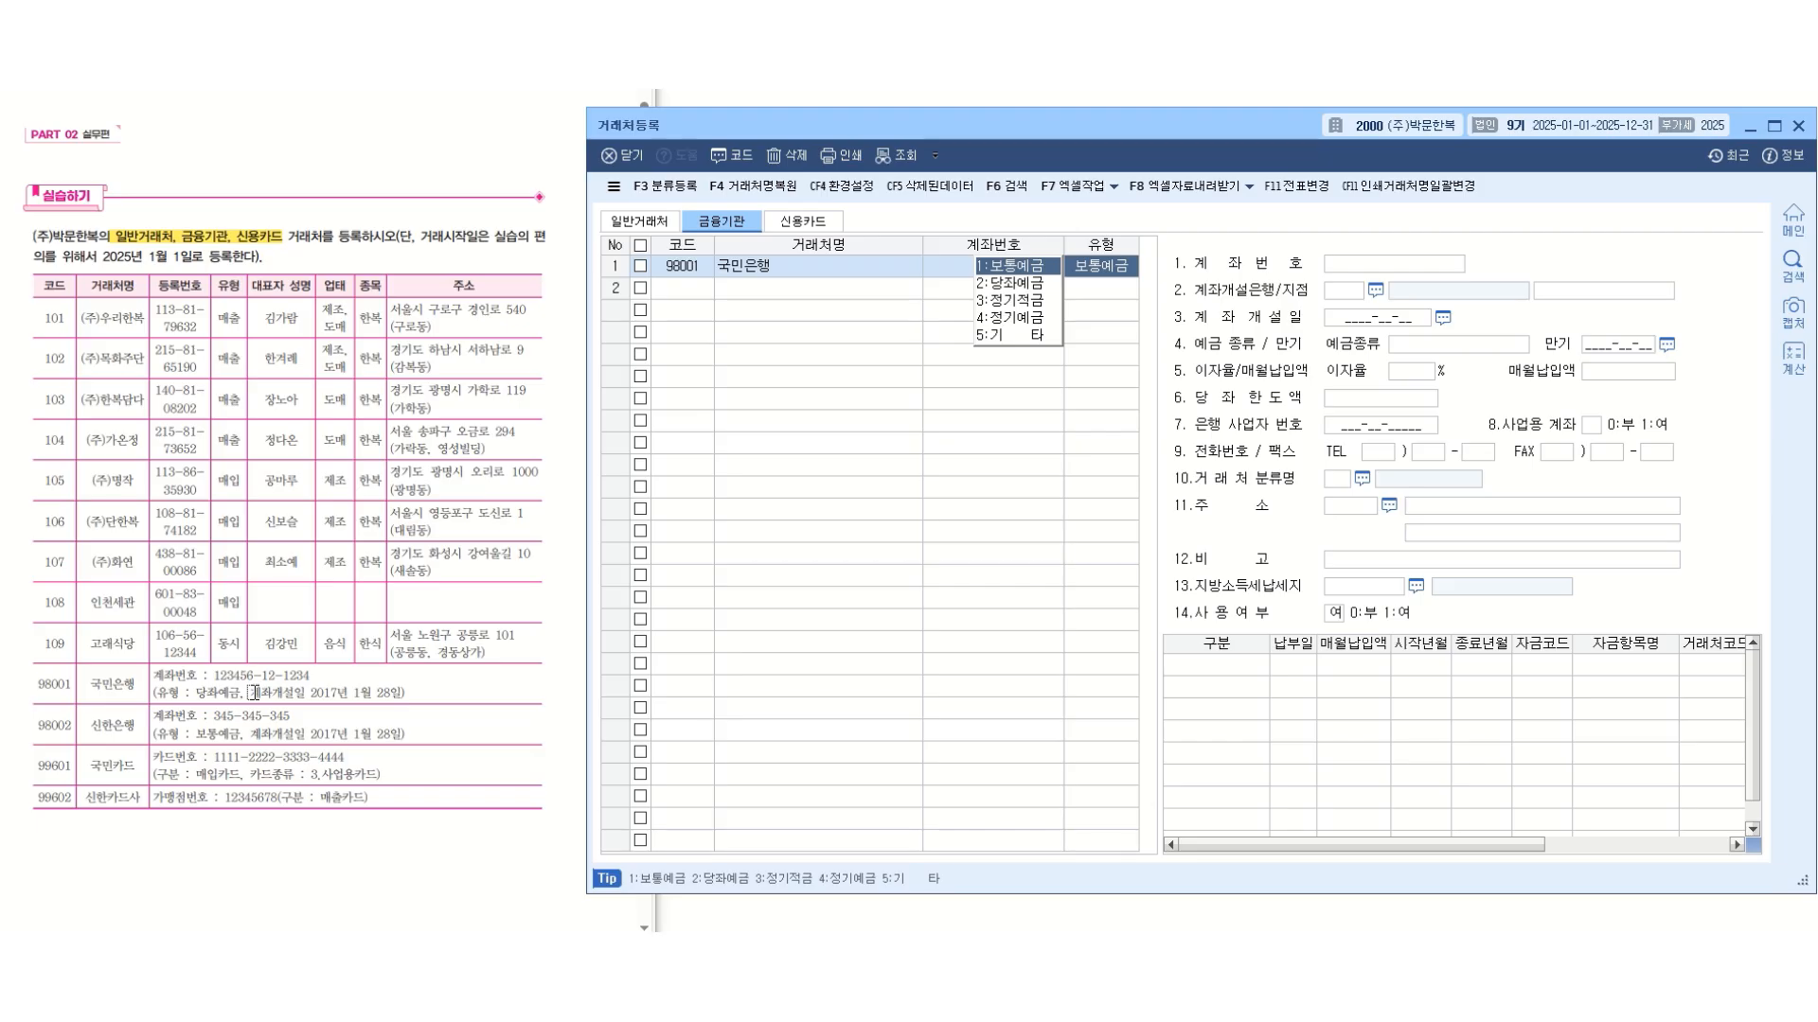
pyautogui.press('2')
pyautogui.press('Return')
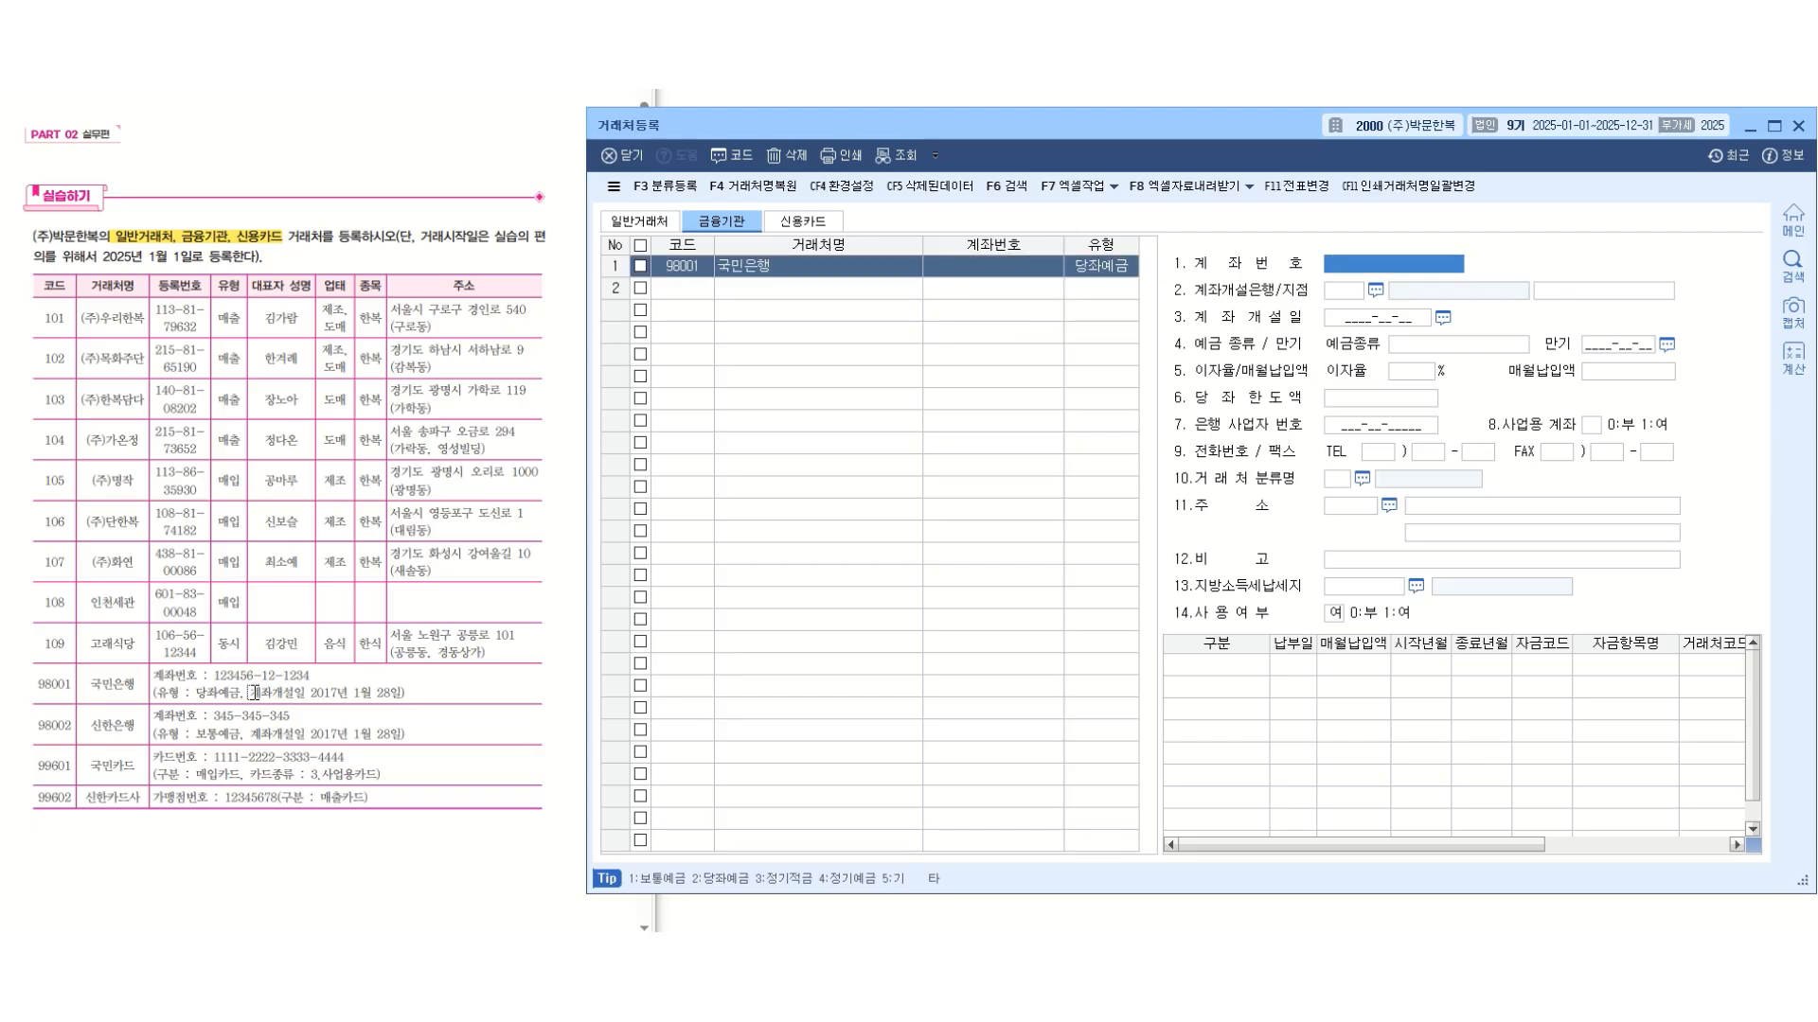
# Enter the account number of 국민은행 from the exercise table and set its account opening date to 2017-01-28.
pyautogui.write('123456-')
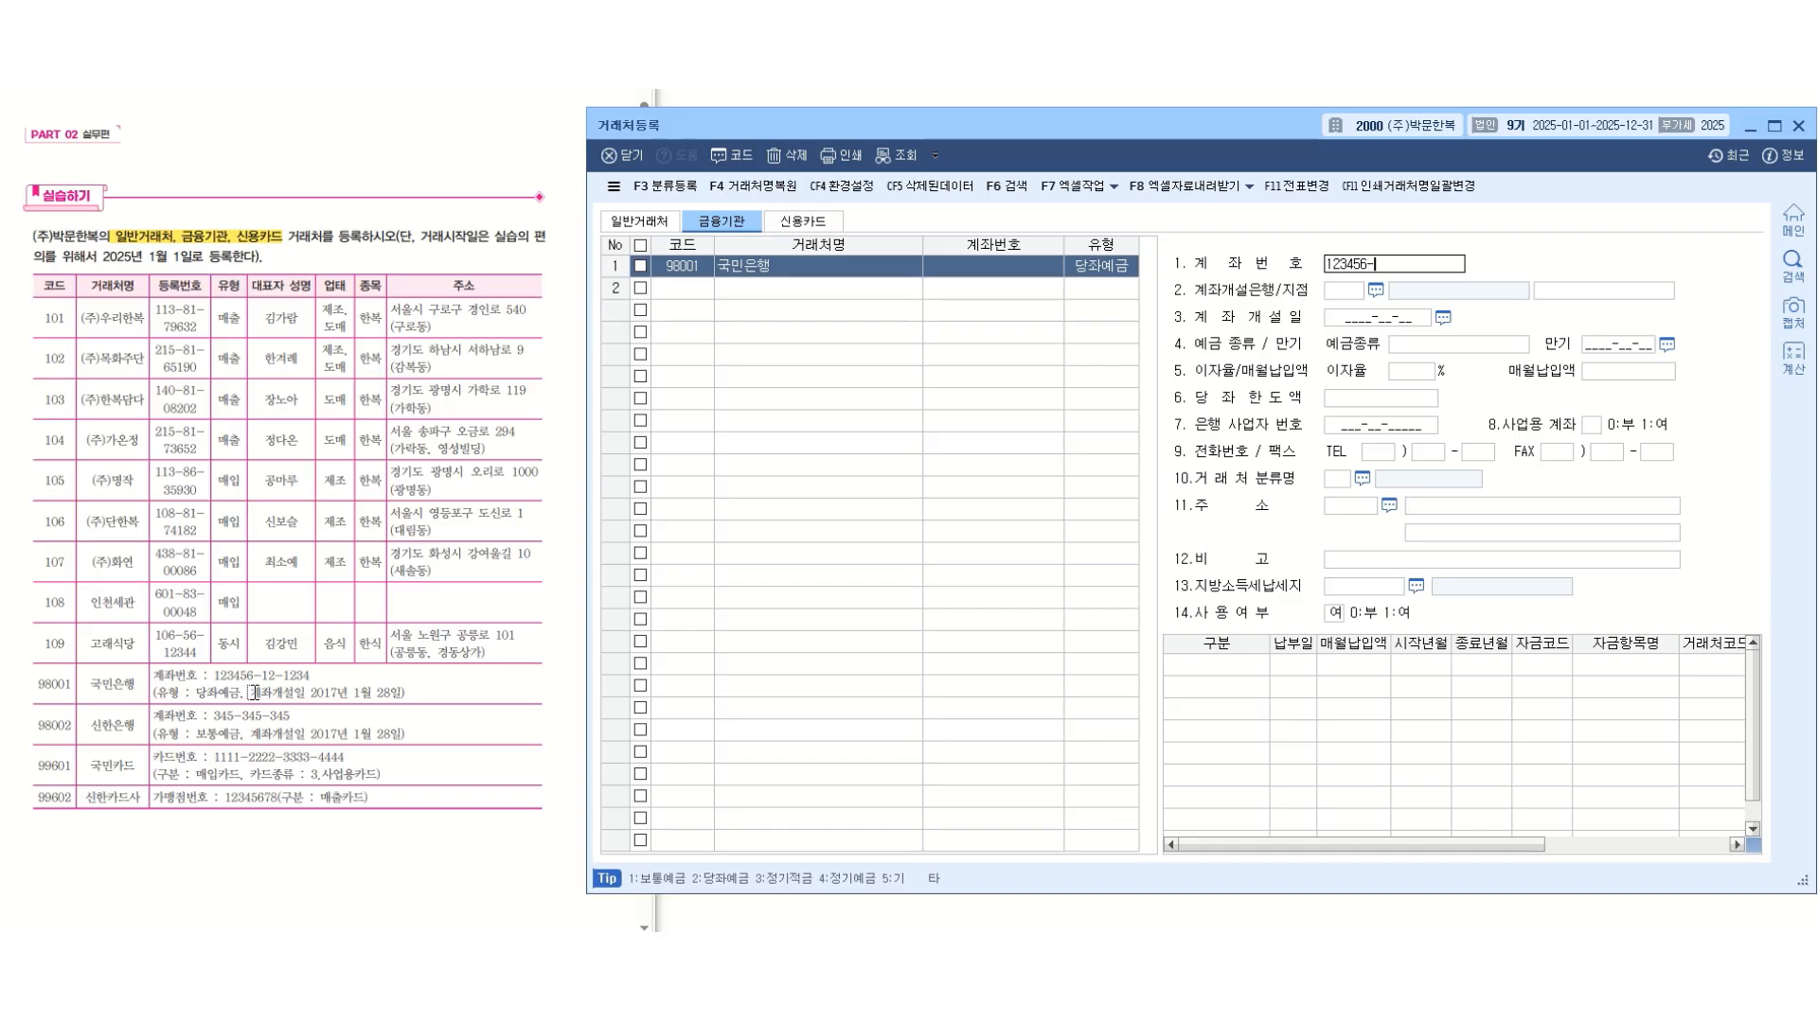
pyautogui.write('12-1234')
pyautogui.press('Return')
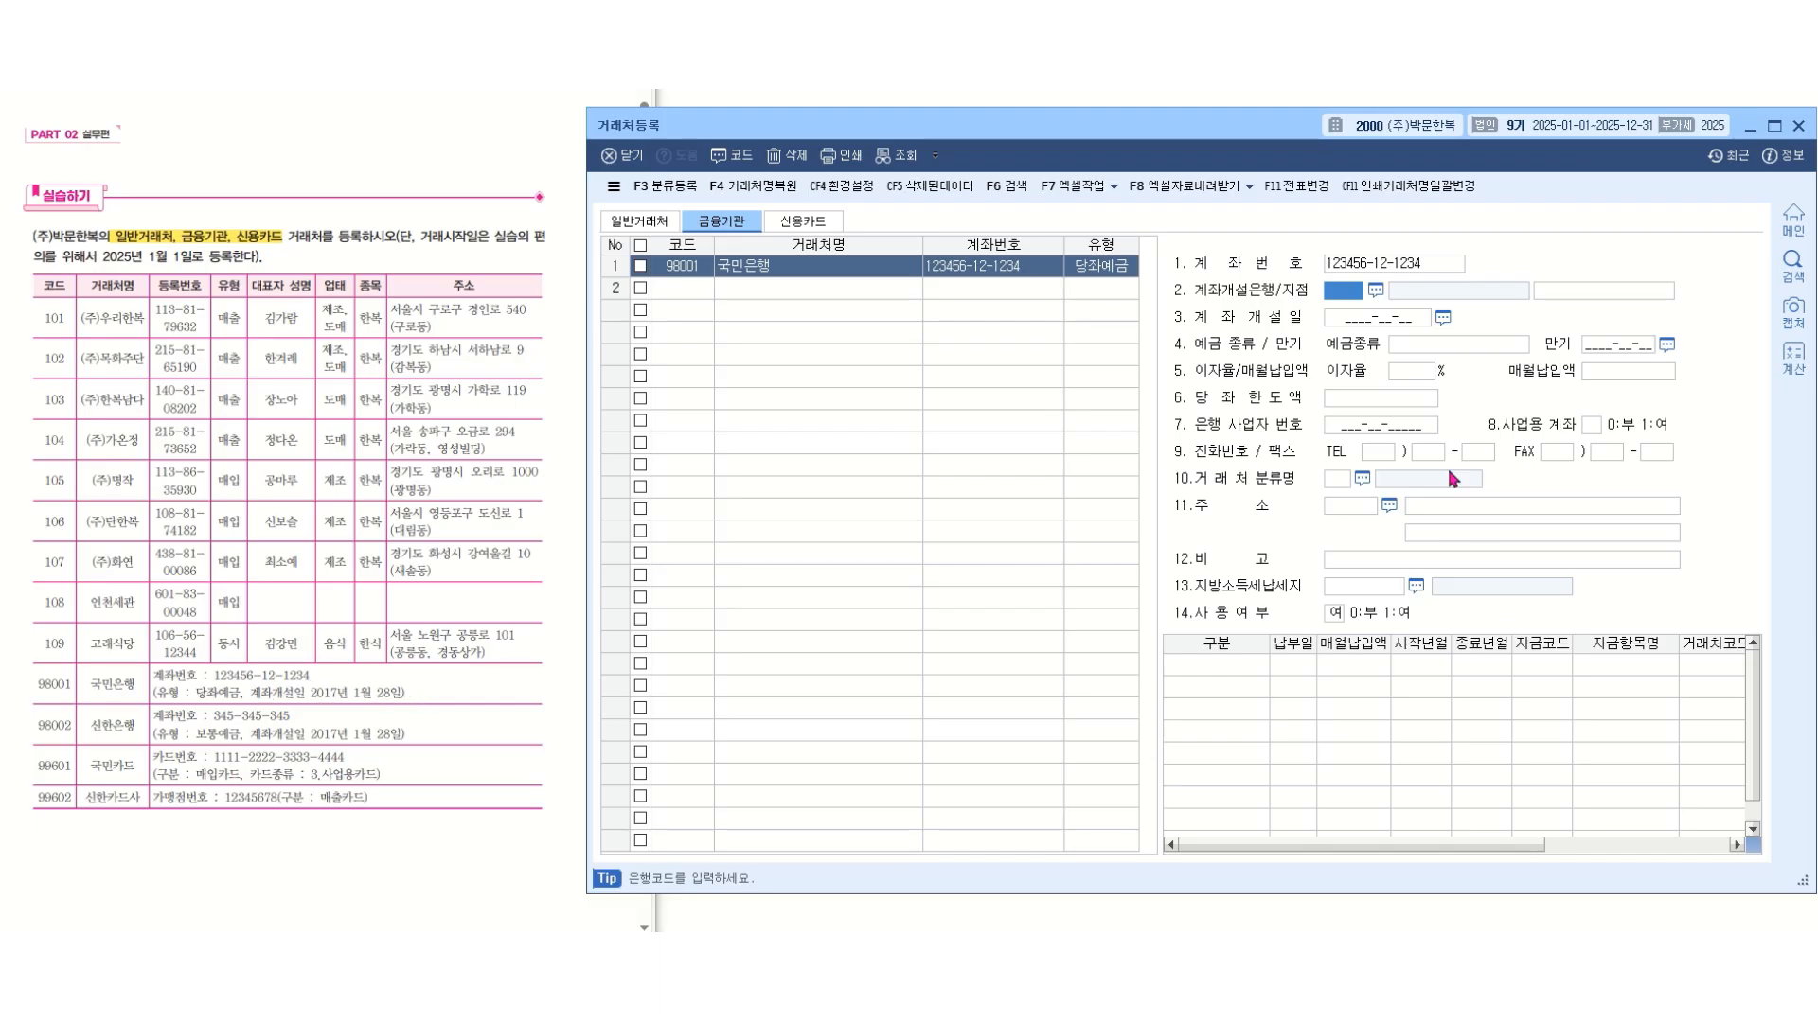
pyautogui.click(1351, 322)
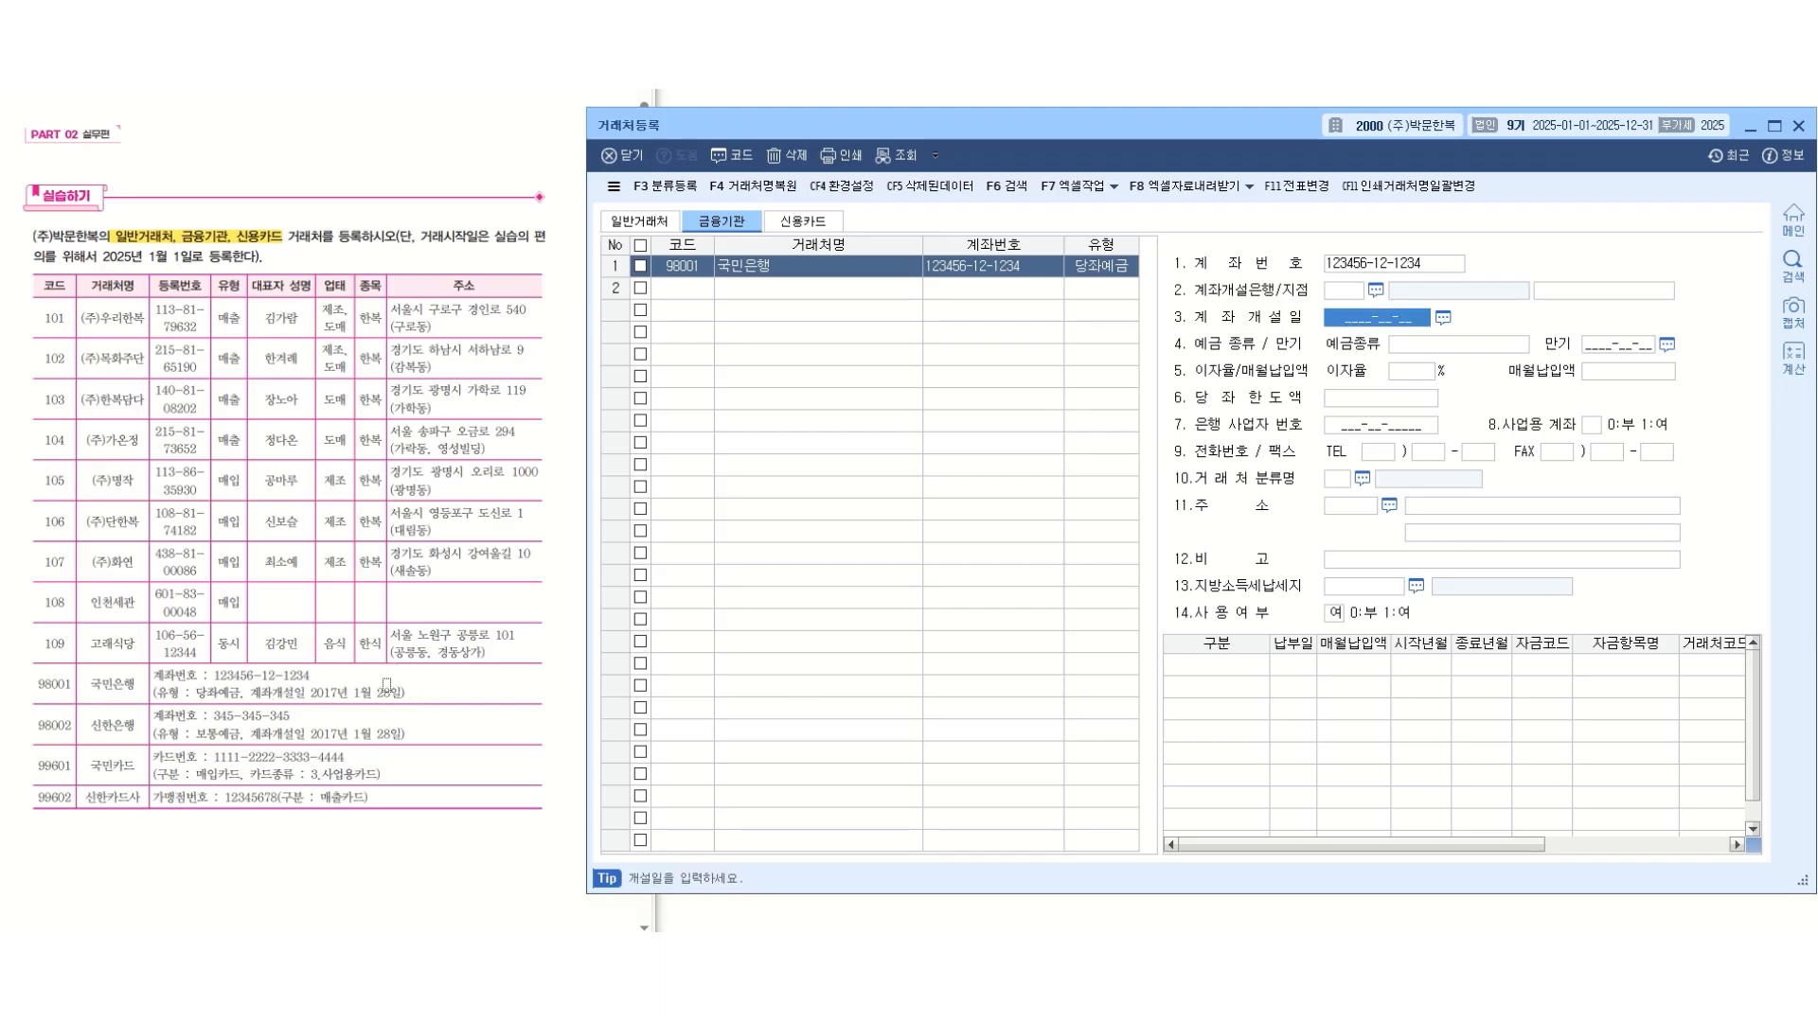
pyautogui.write('2017-01-2')
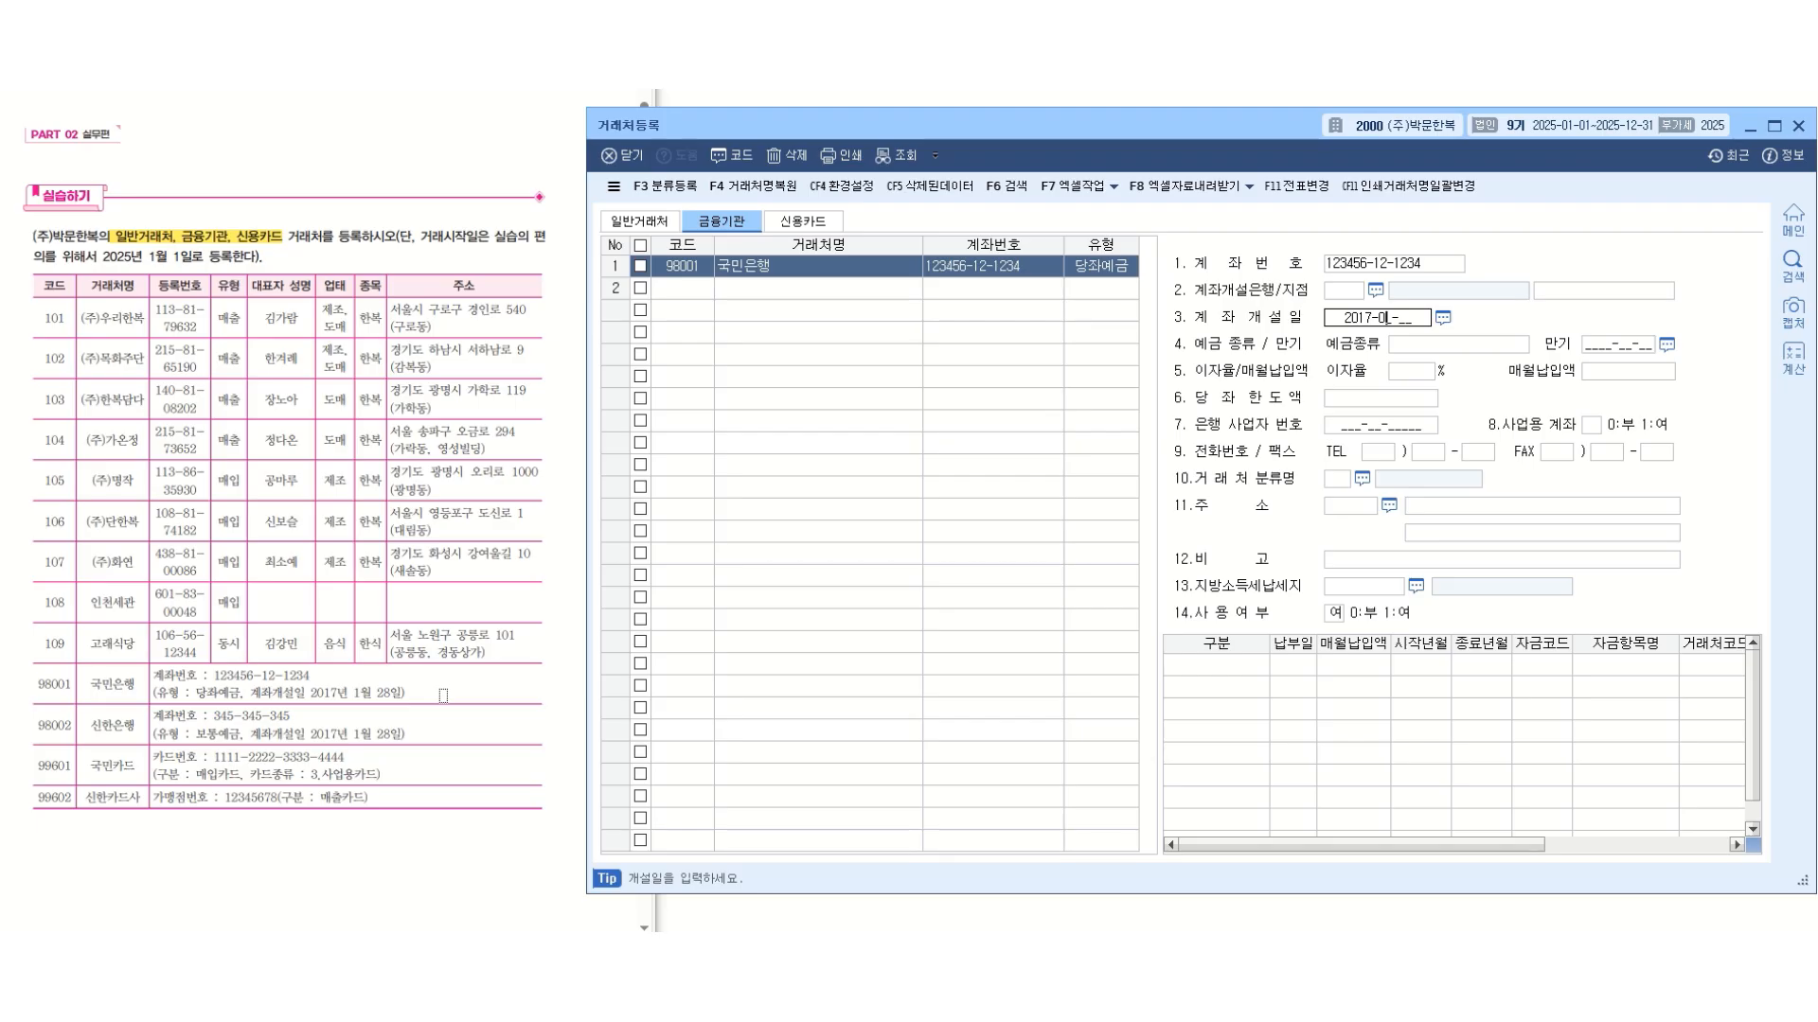
pyautogui.write('8')
pyautogui.press('Return')
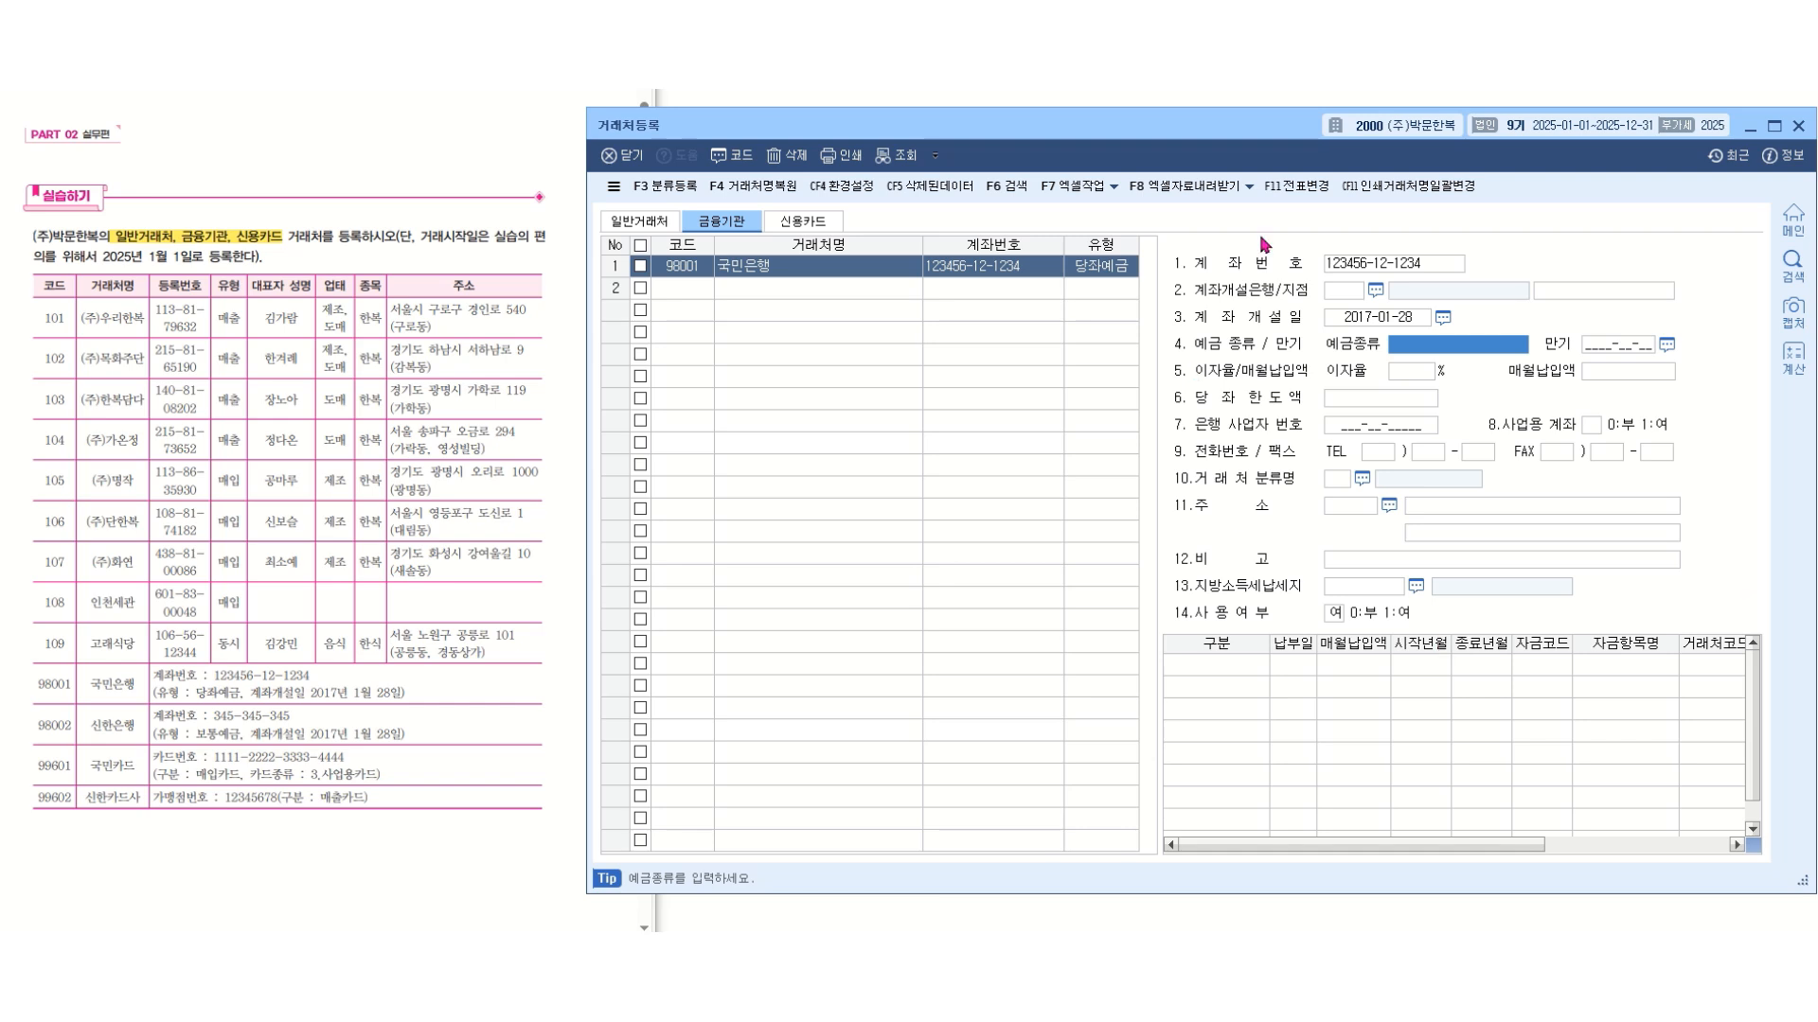
# Add a second financial-institution client with code 98002, name 신한은행 and type 보통예금.
pyautogui.click(682, 288)
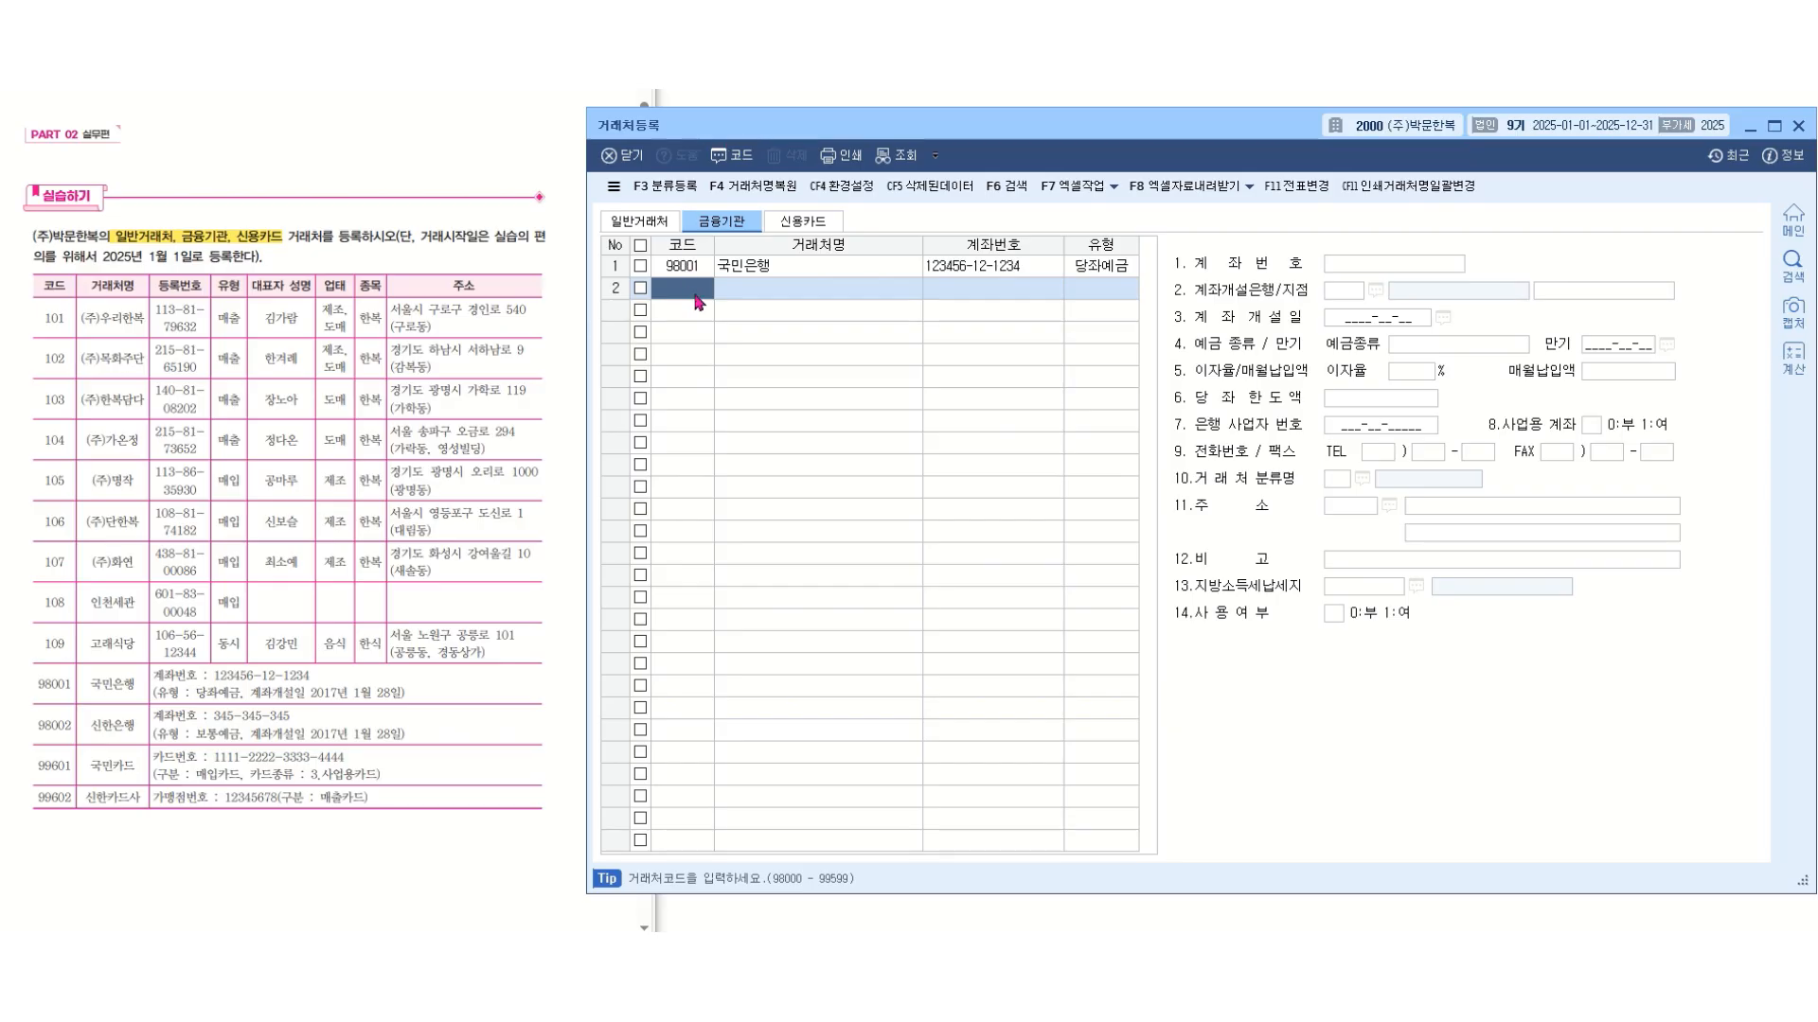
pyautogui.write('98002')
pyautogui.press('Return')
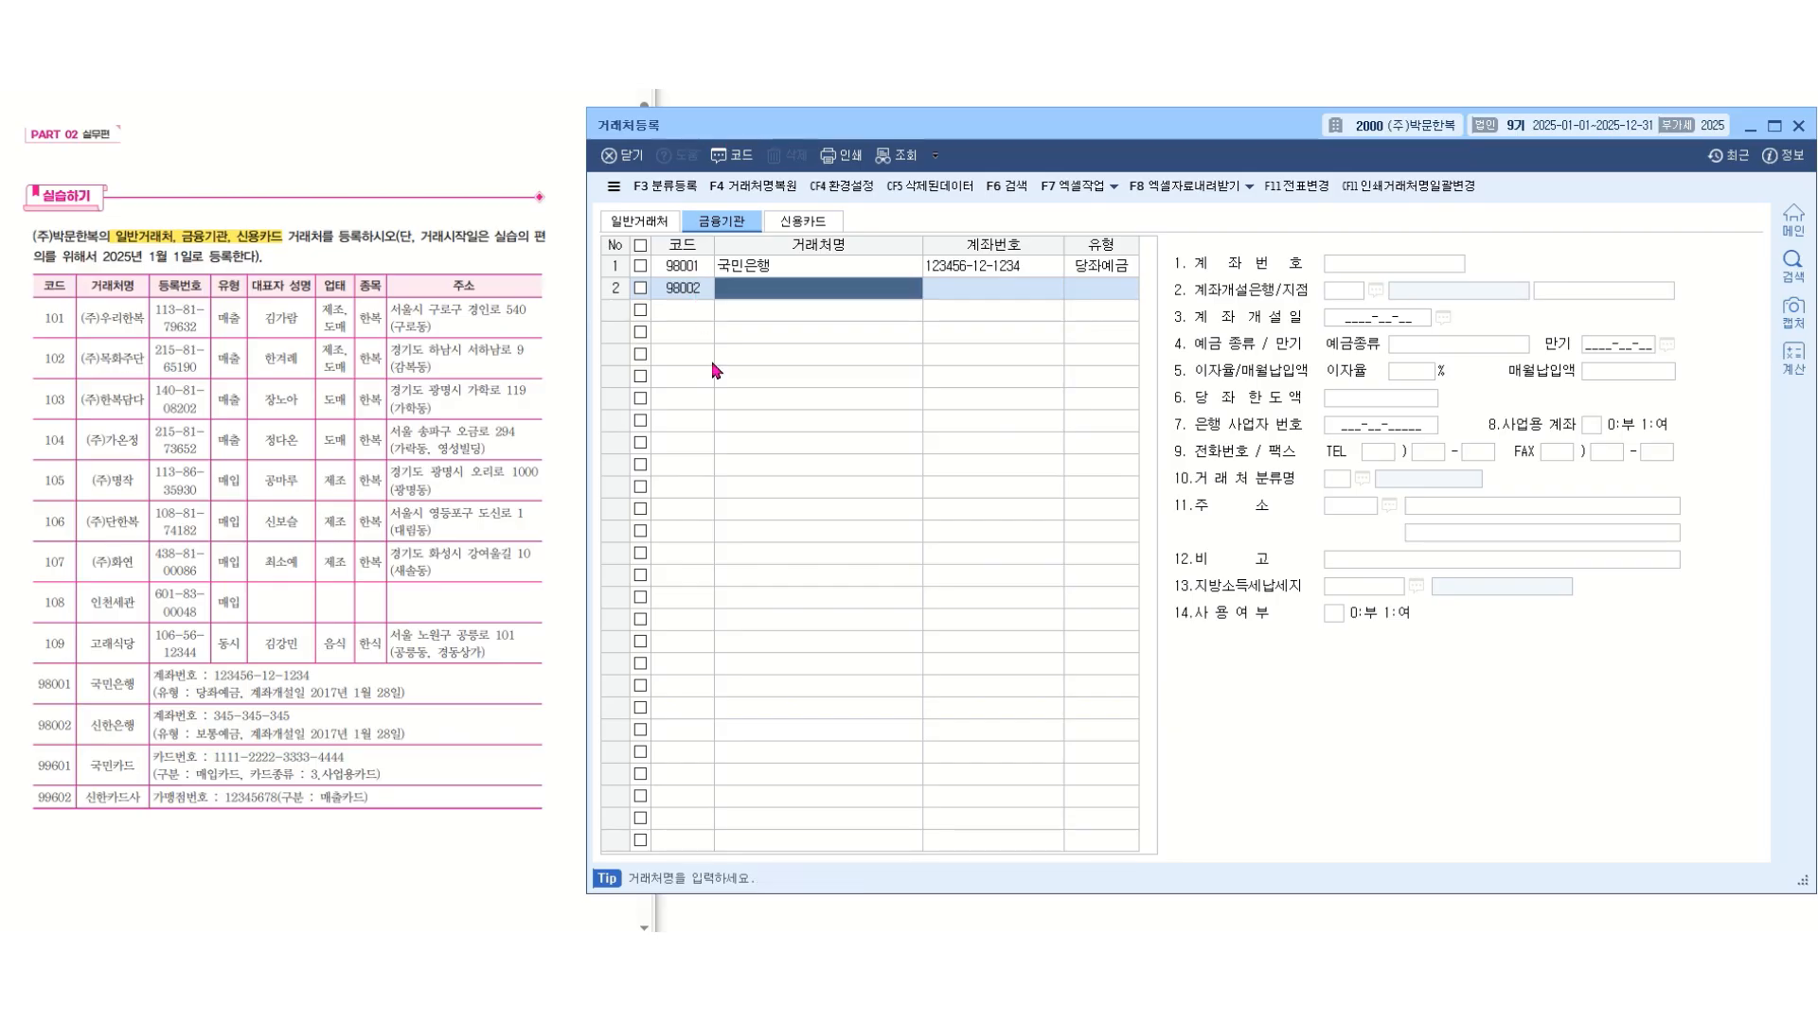
pyautogui.write('신한은행')
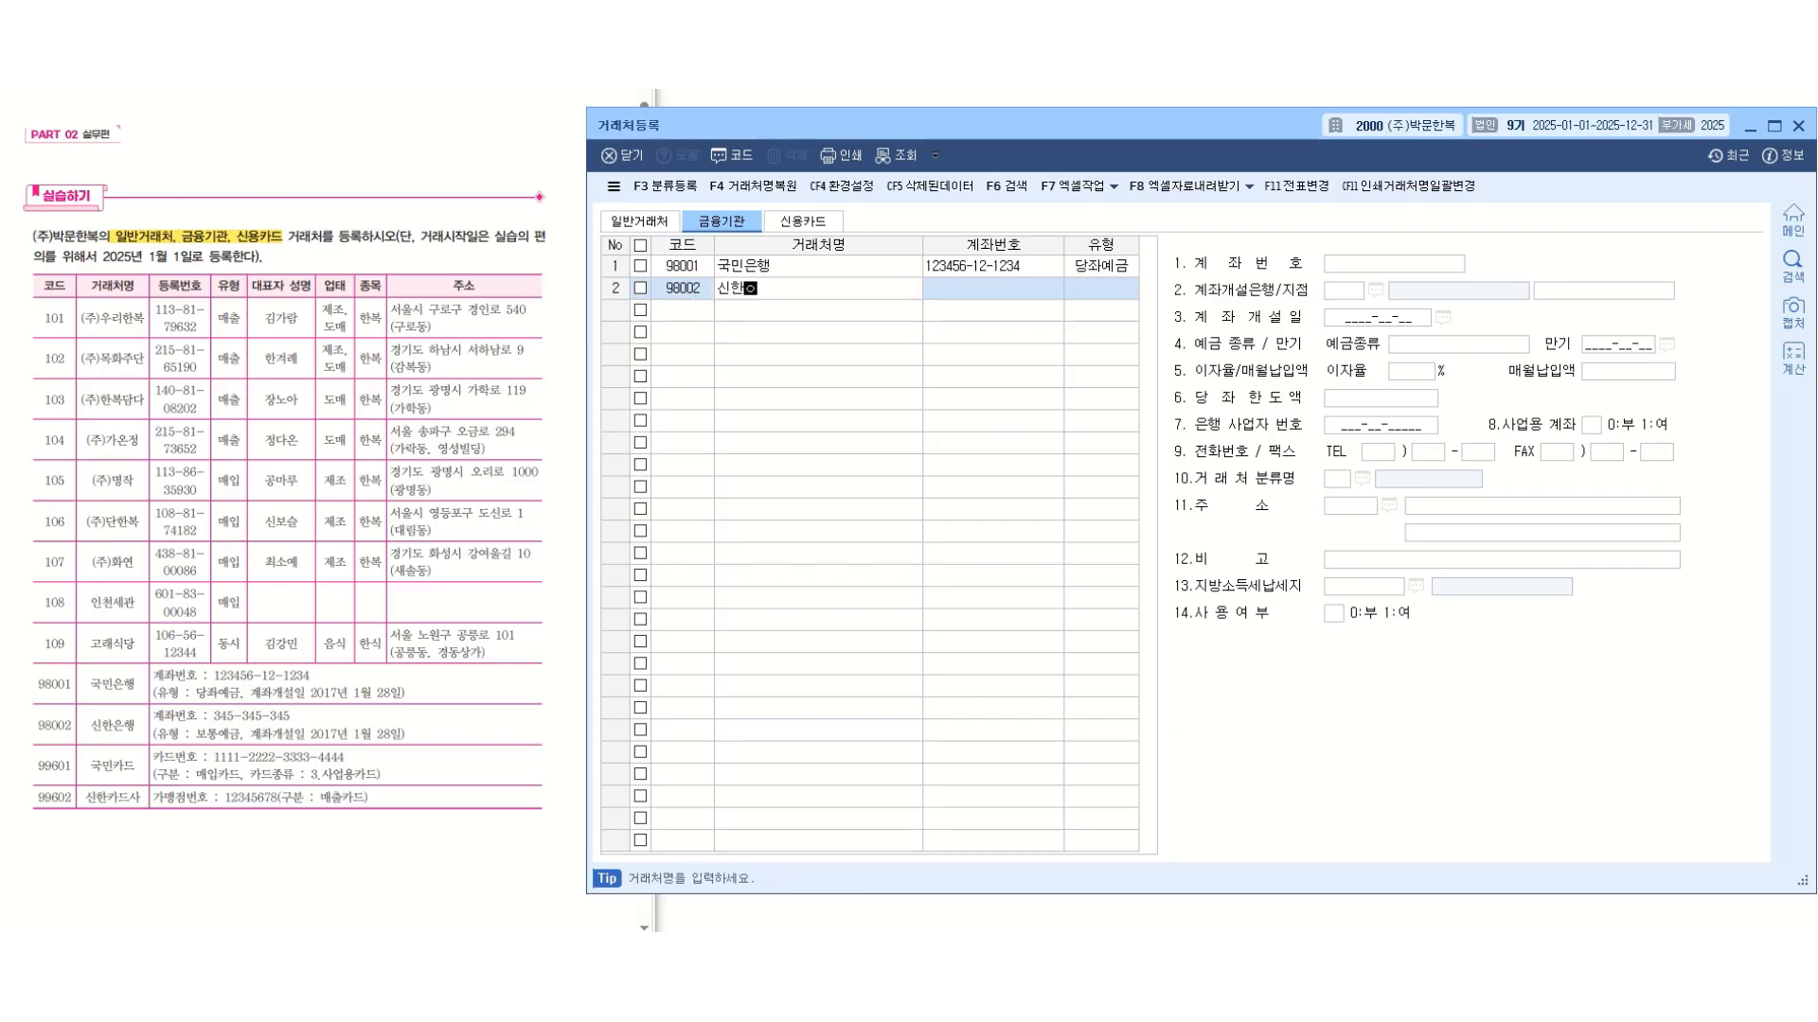
pyautogui.press('Return')
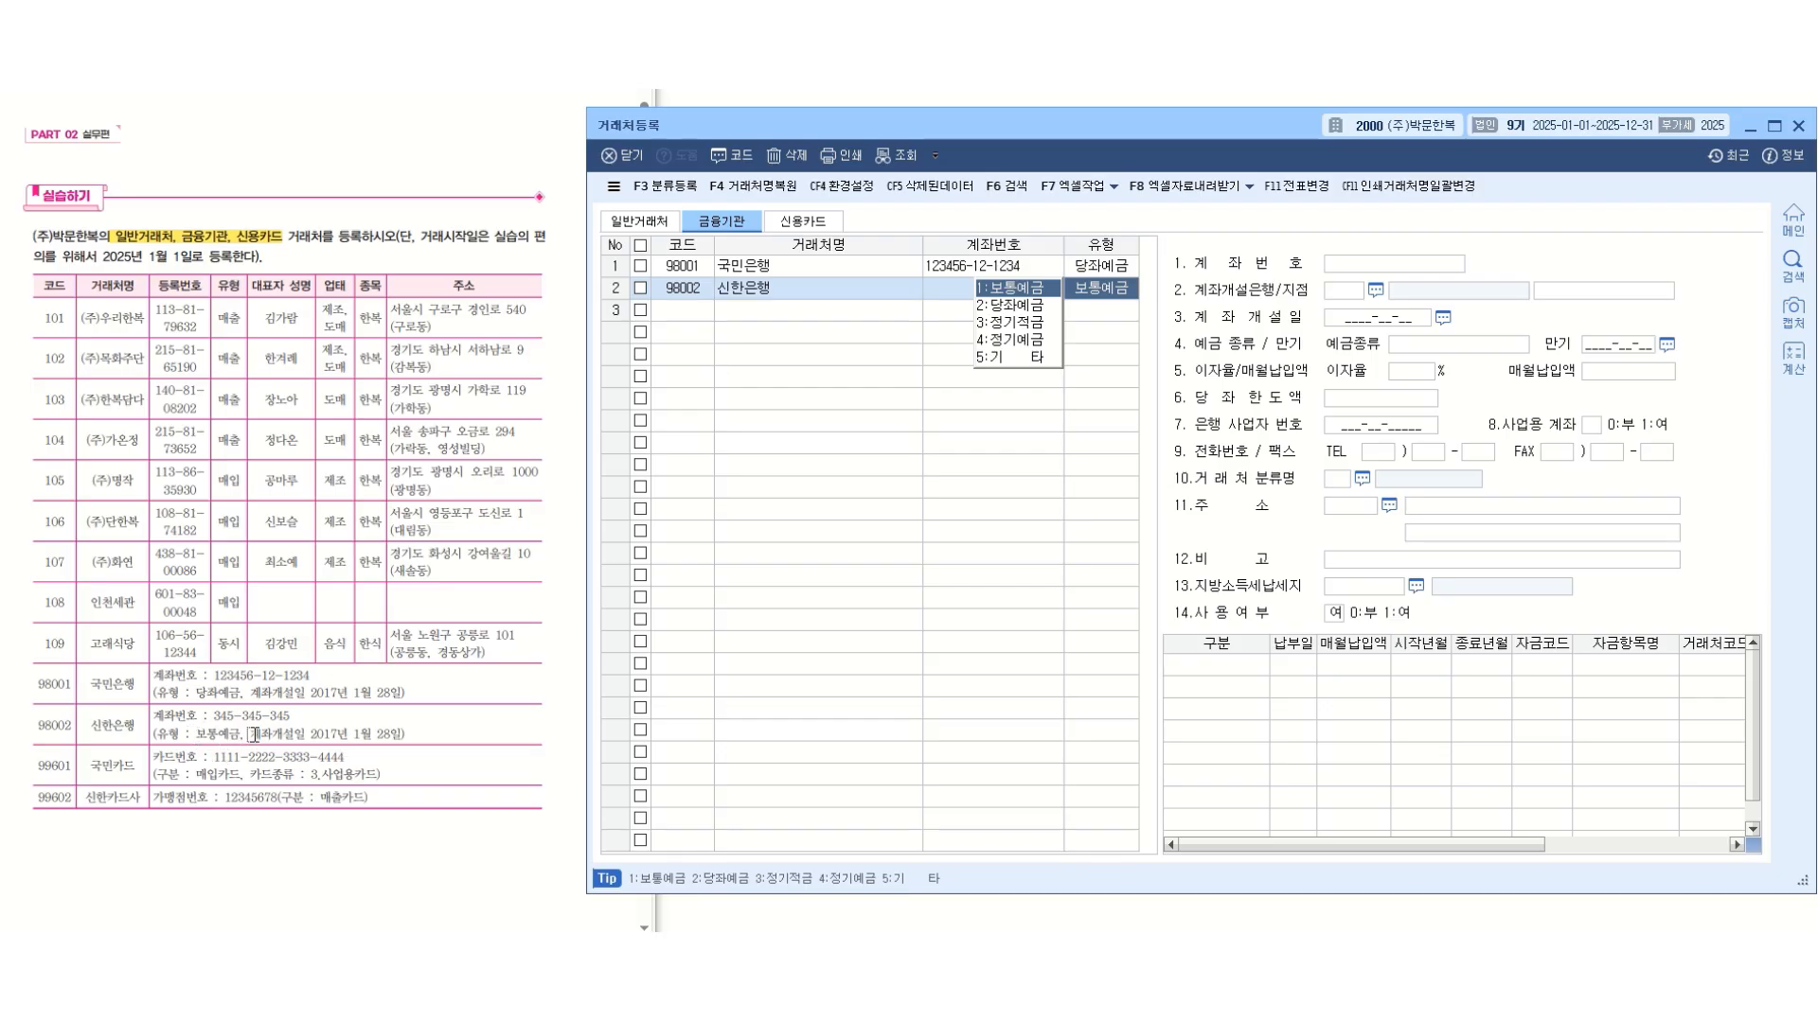
pyautogui.press('Return')
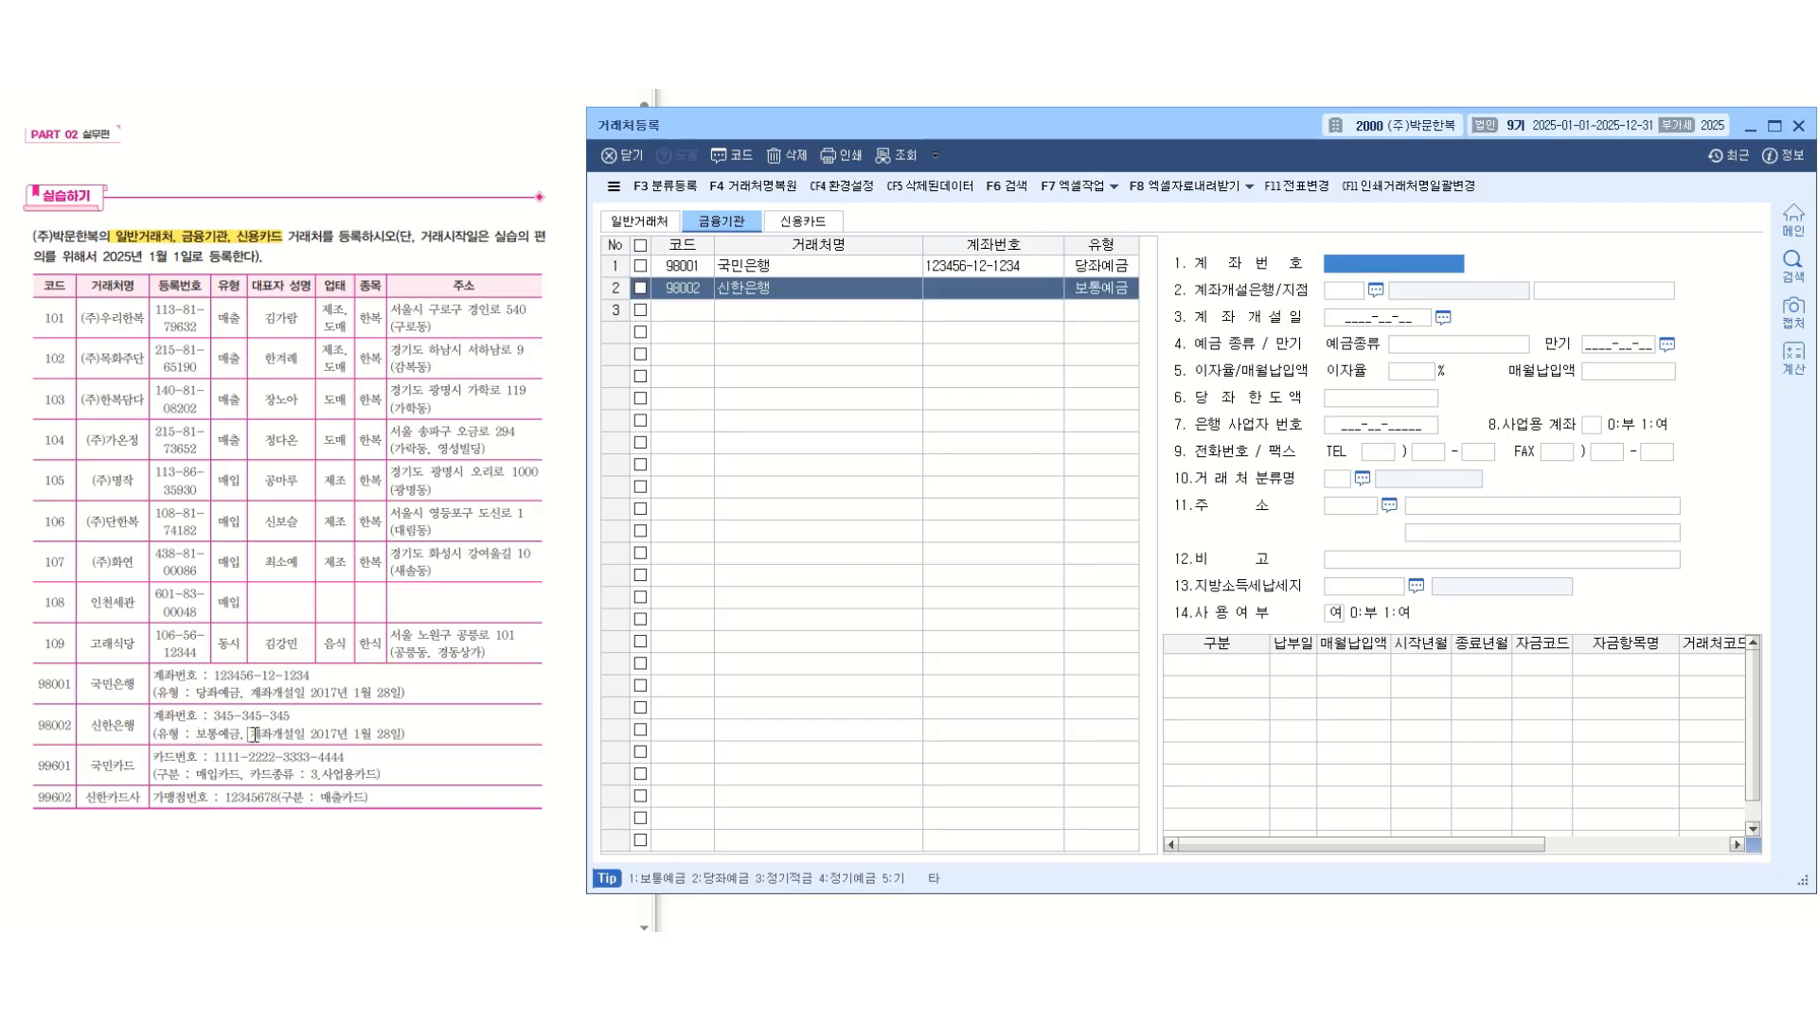
# Enter the account number of 신한은행 from the exercise table and set its account opening date to 2017-01-28.
pyautogui.write('345-345')
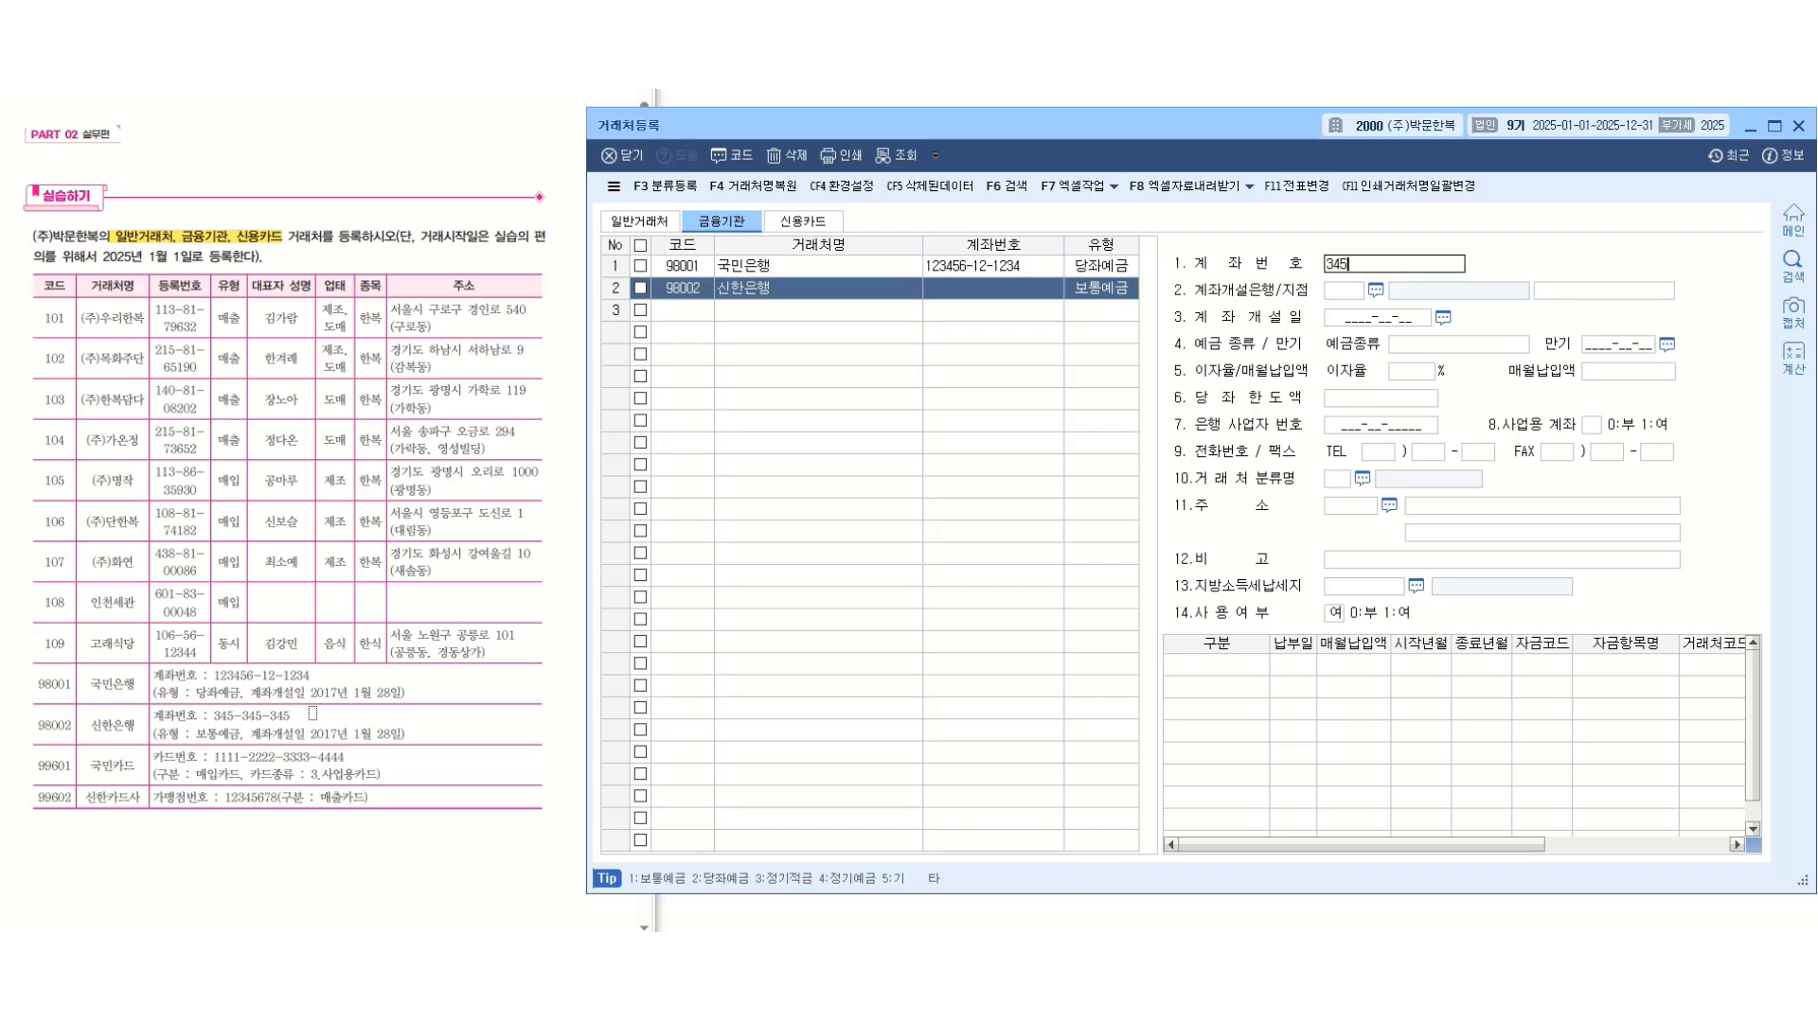
pyautogui.write('45')
pyautogui.press('Return')
pyautogui.press('Return')
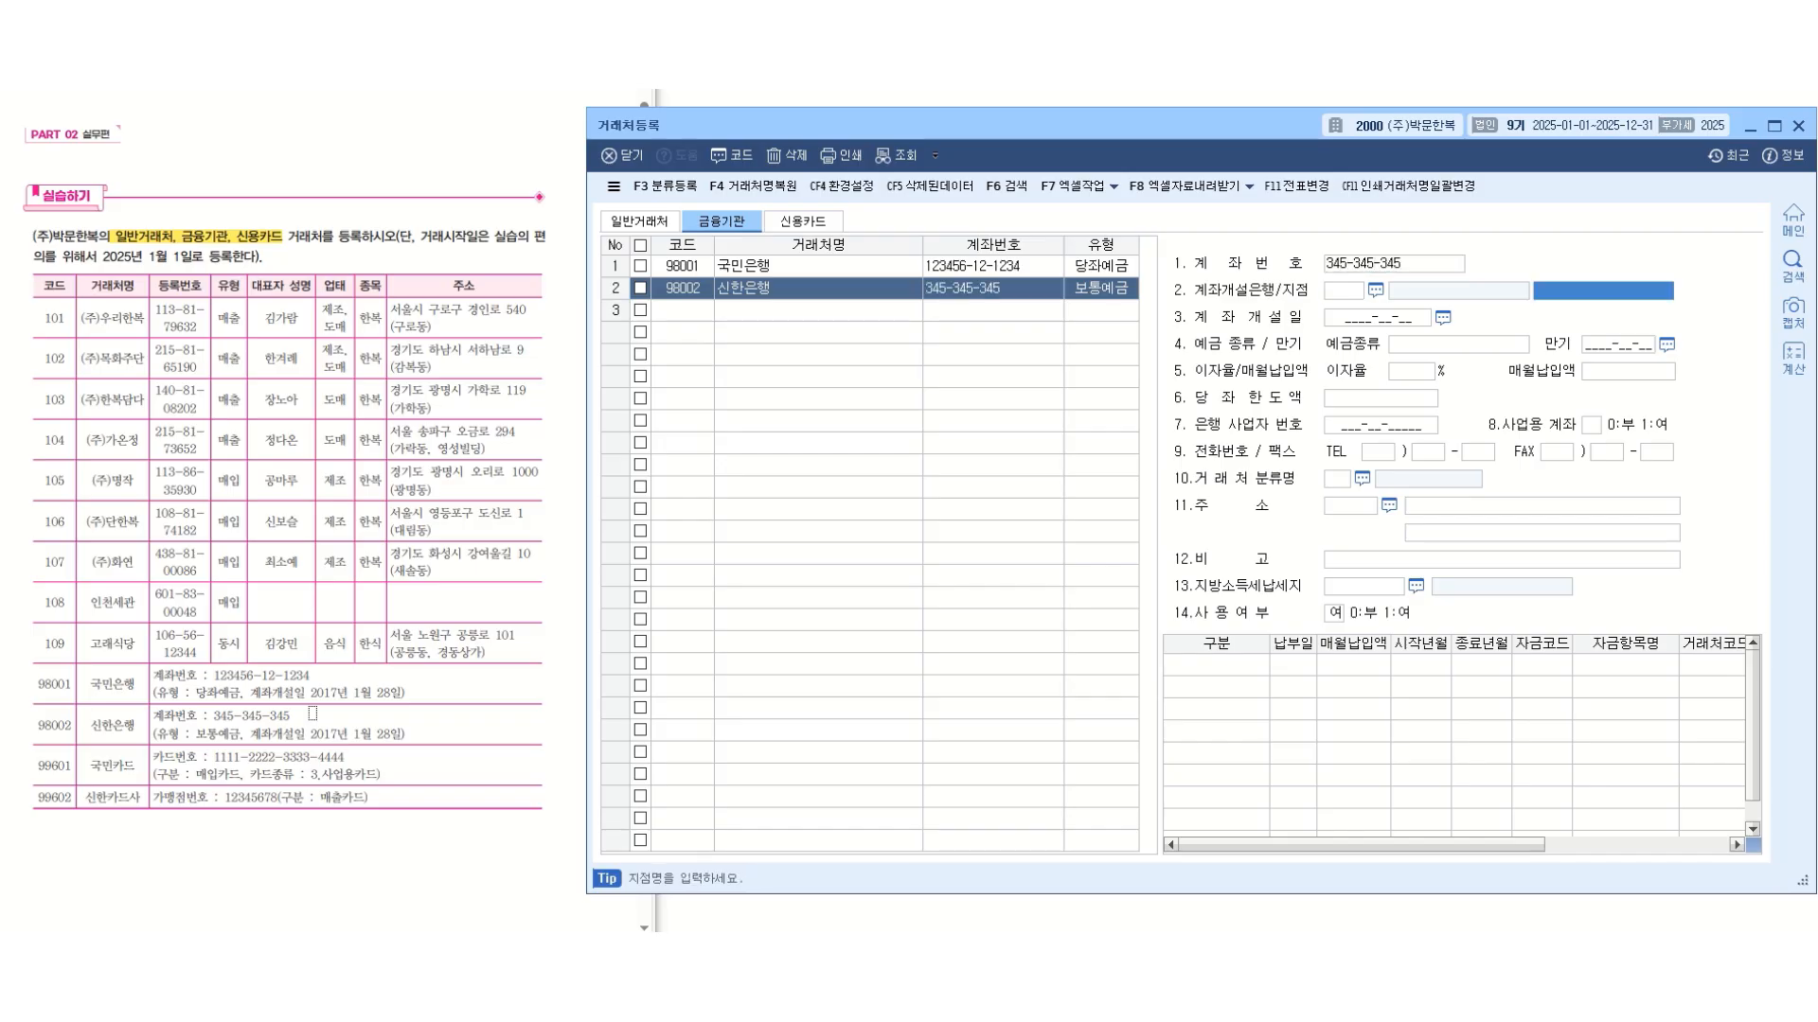
pyautogui.press('Return')
pyautogui.write('2')
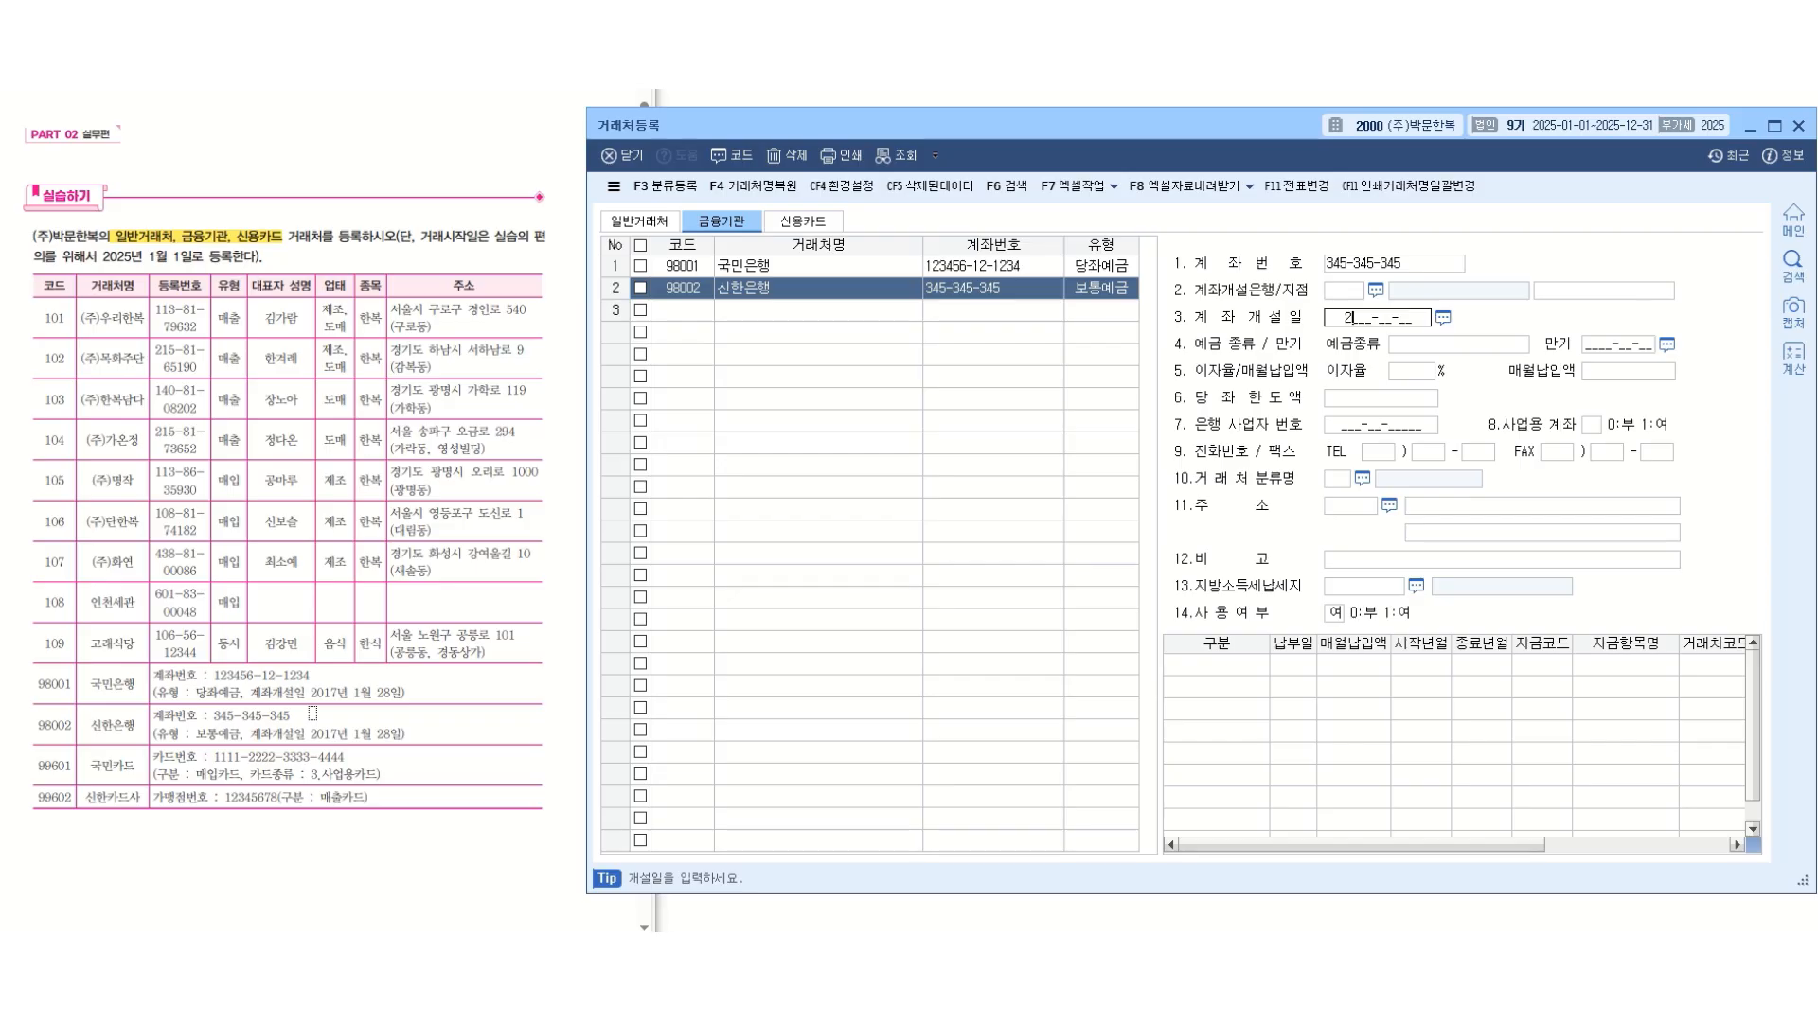
pyautogui.write('017-01-28')
pyautogui.press('Return')
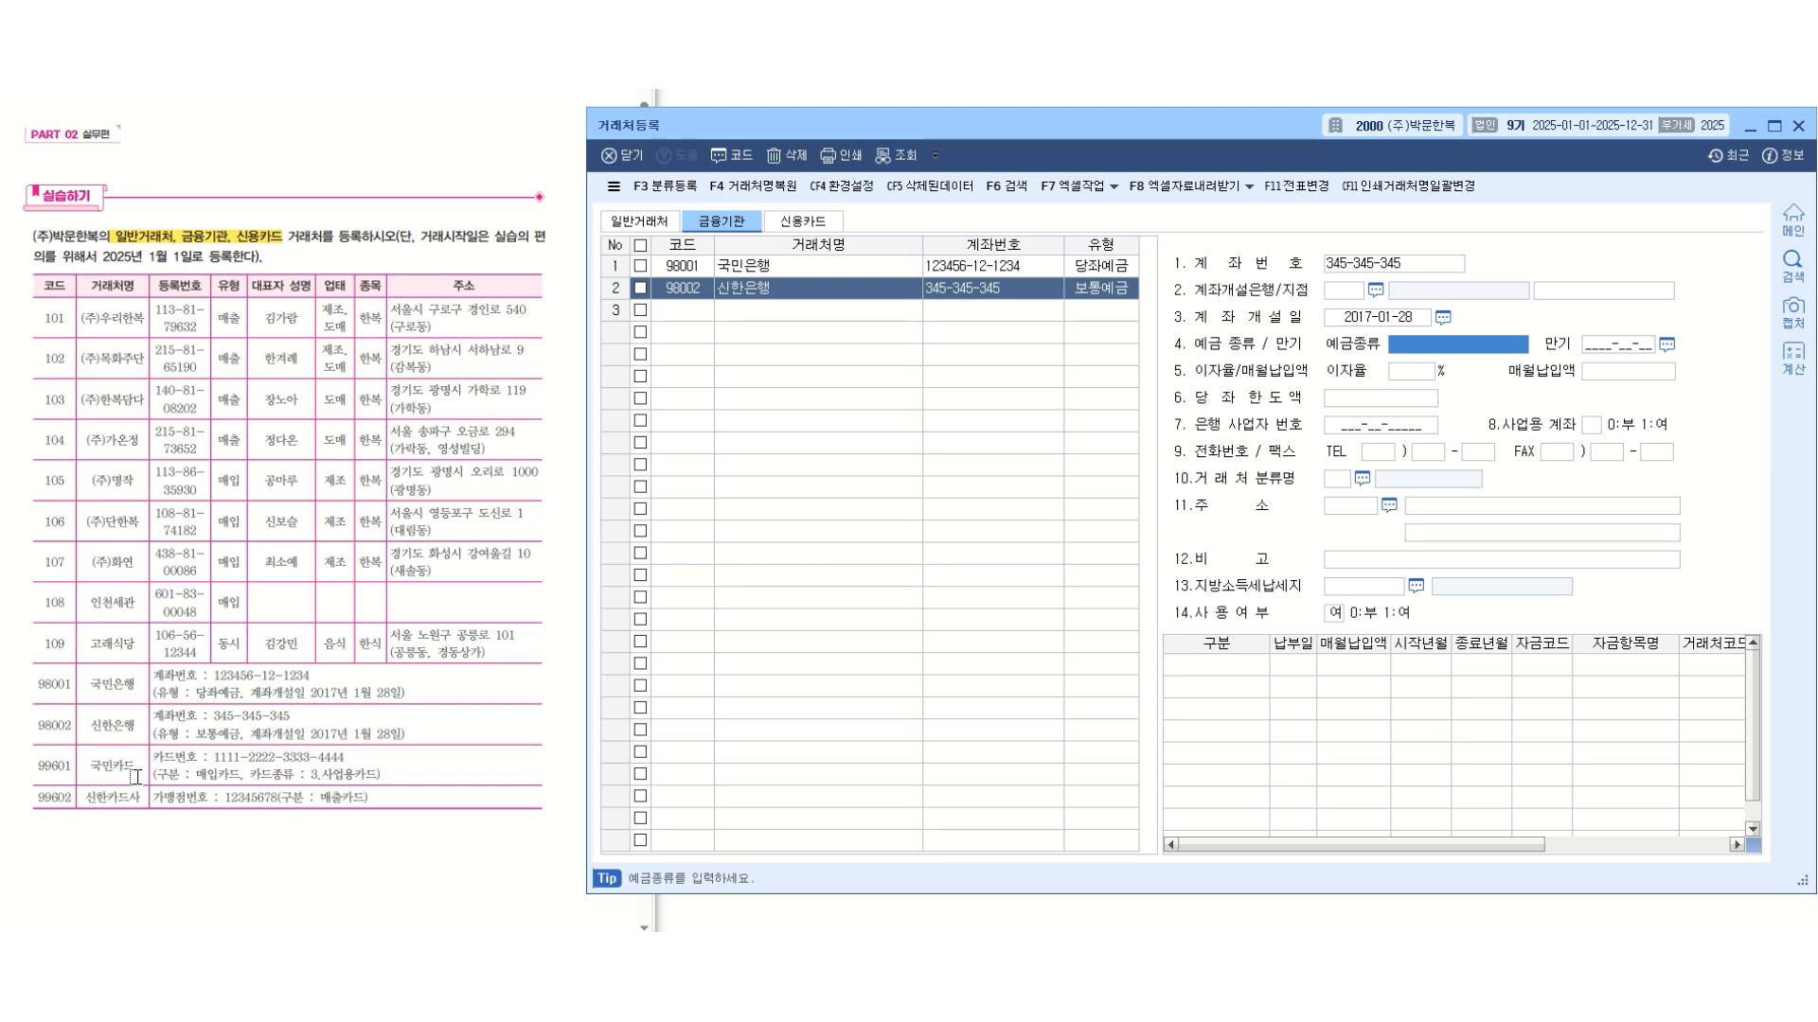
# Add a credit-card (신용카드) client with code 99601, name 국민카드 and type 매입.
pyautogui.click(801, 223)
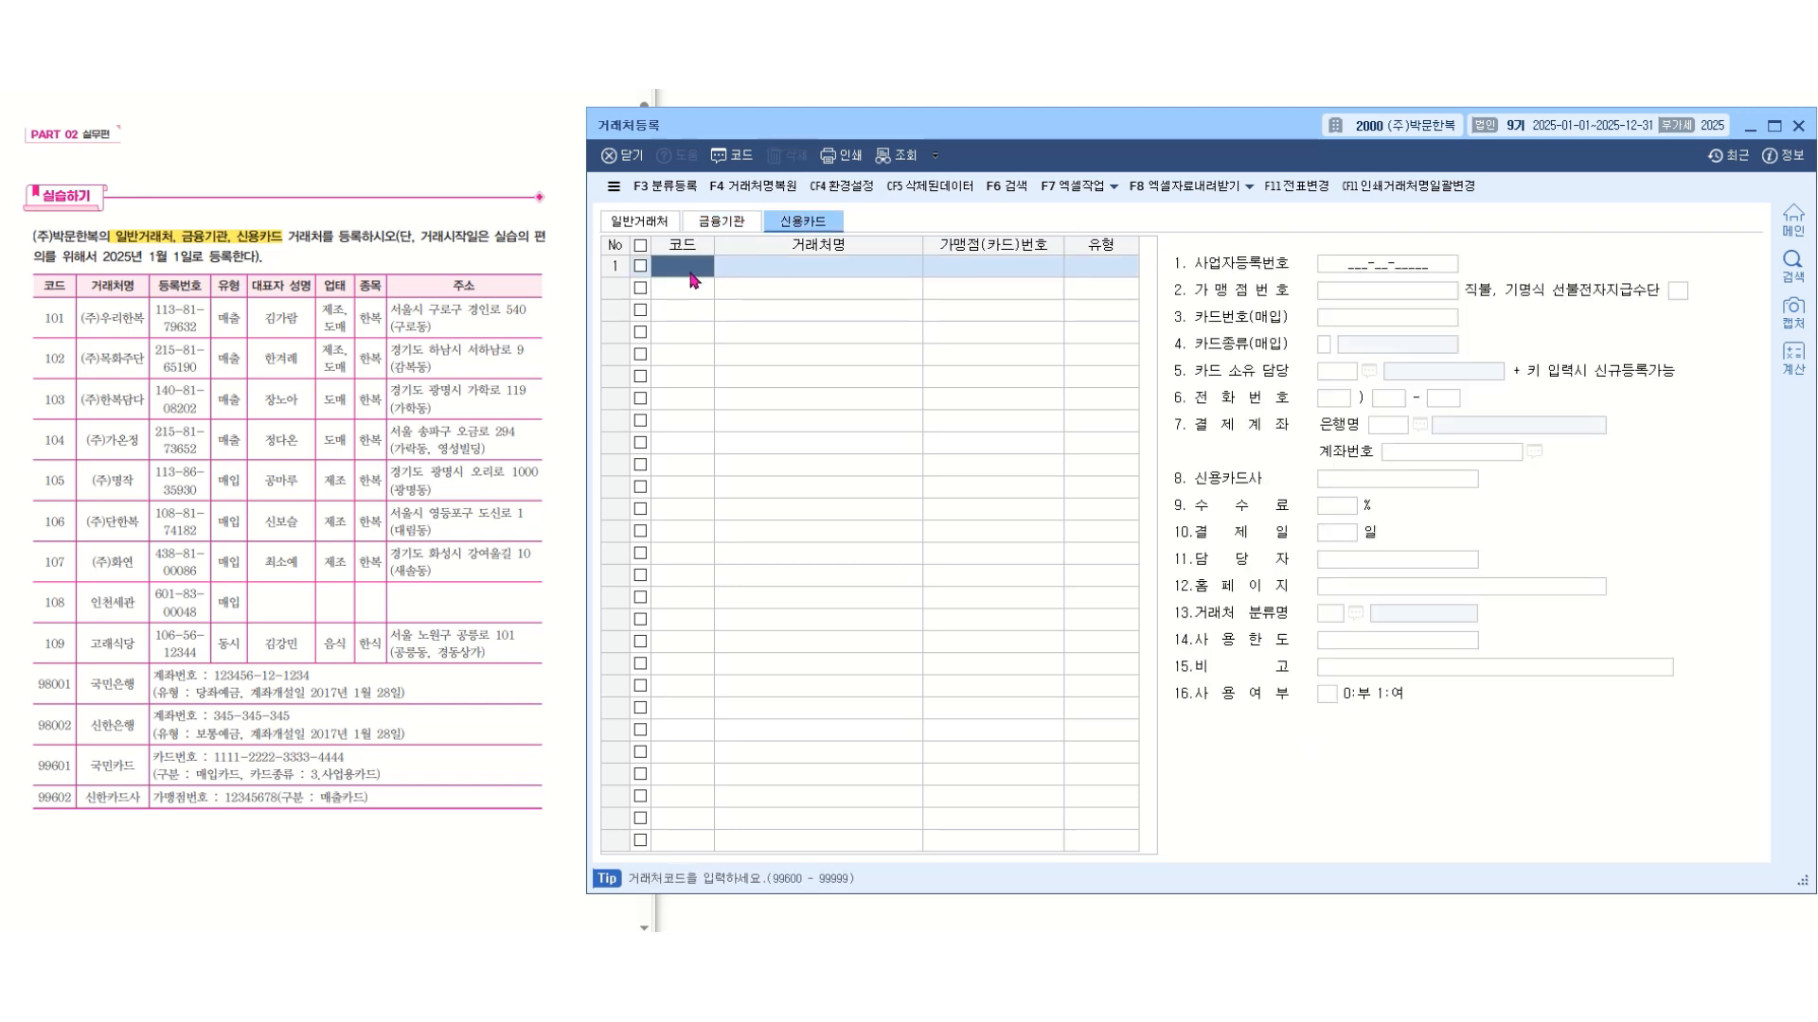
pyautogui.write('99601')
pyautogui.press('Return')
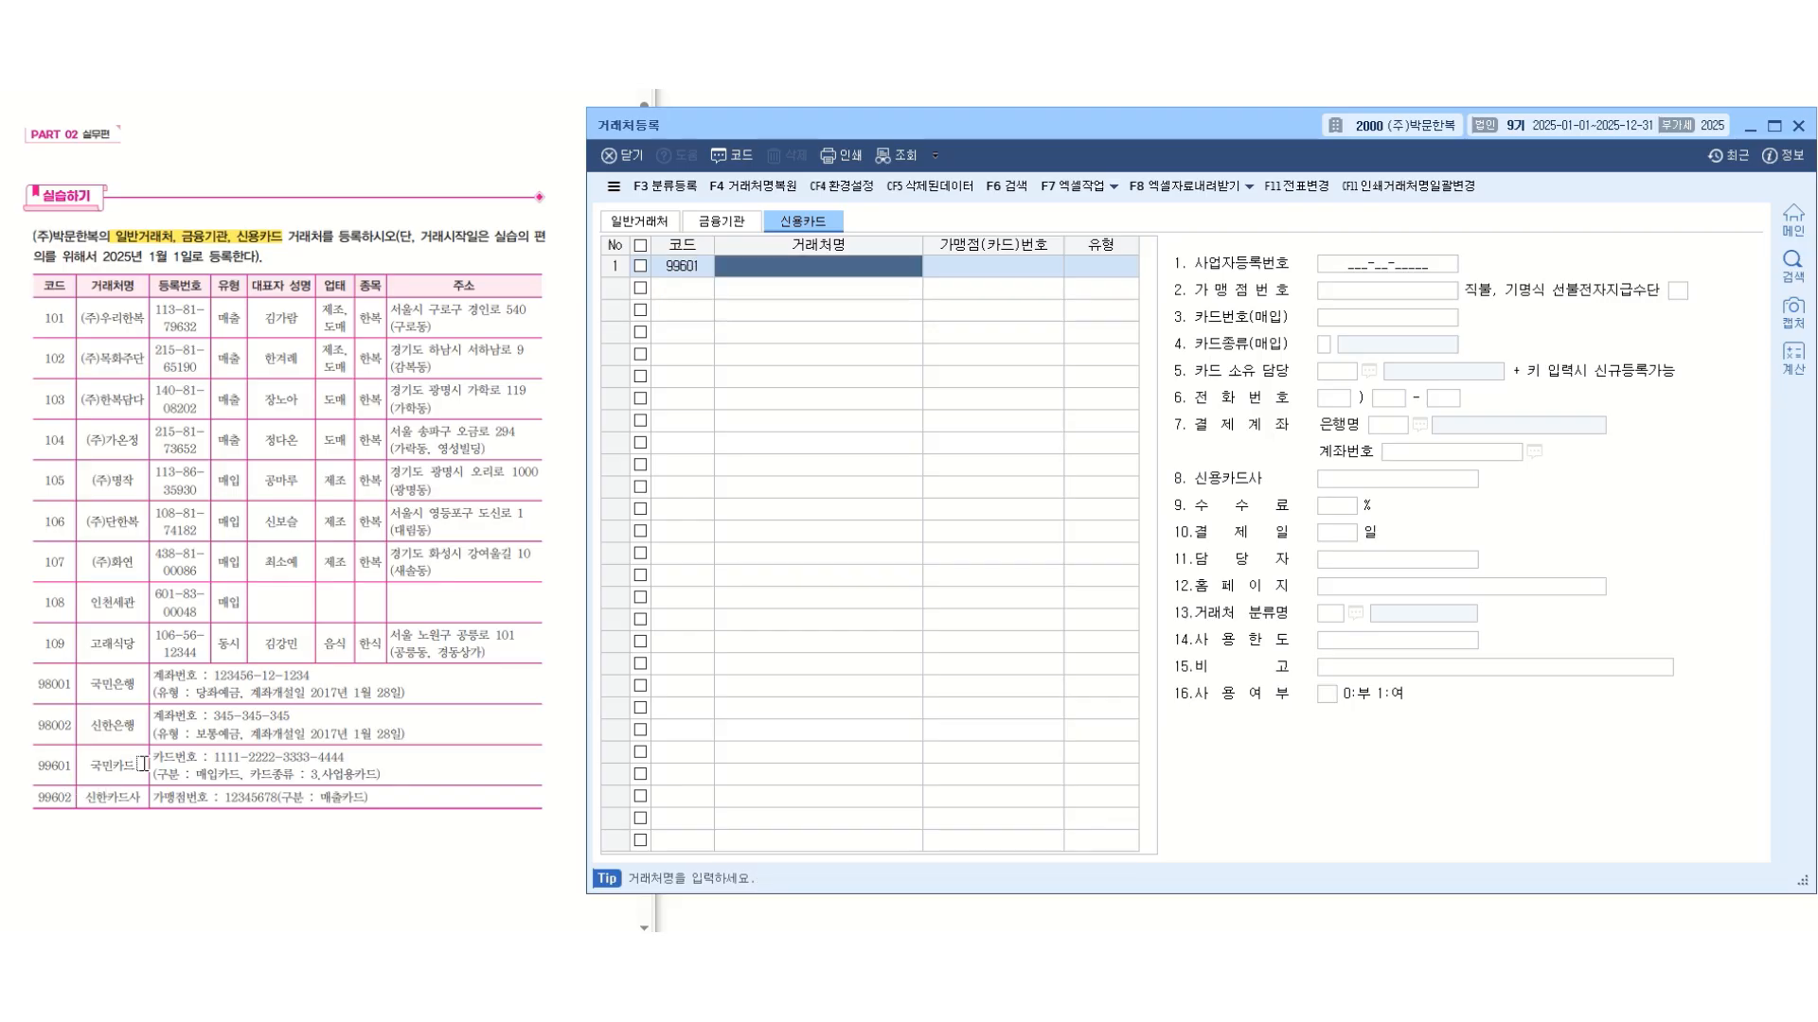
pyautogui.write('국민카드')
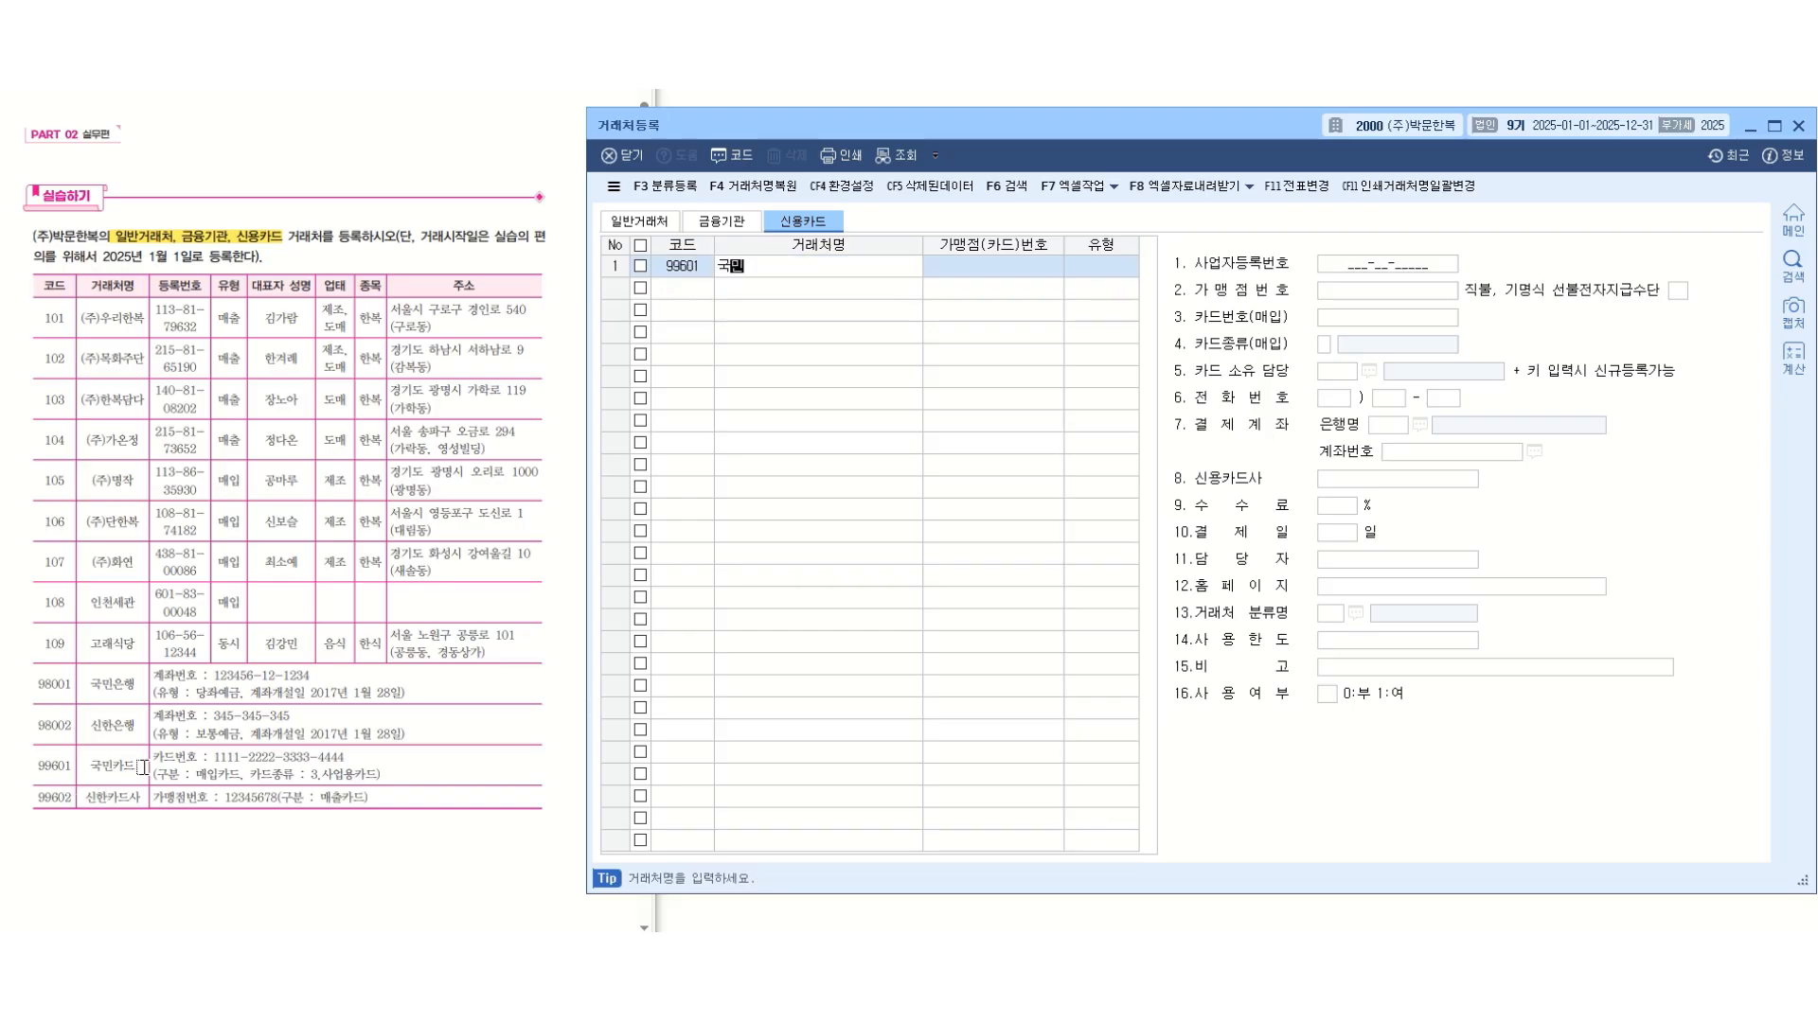
pyautogui.press('Return')
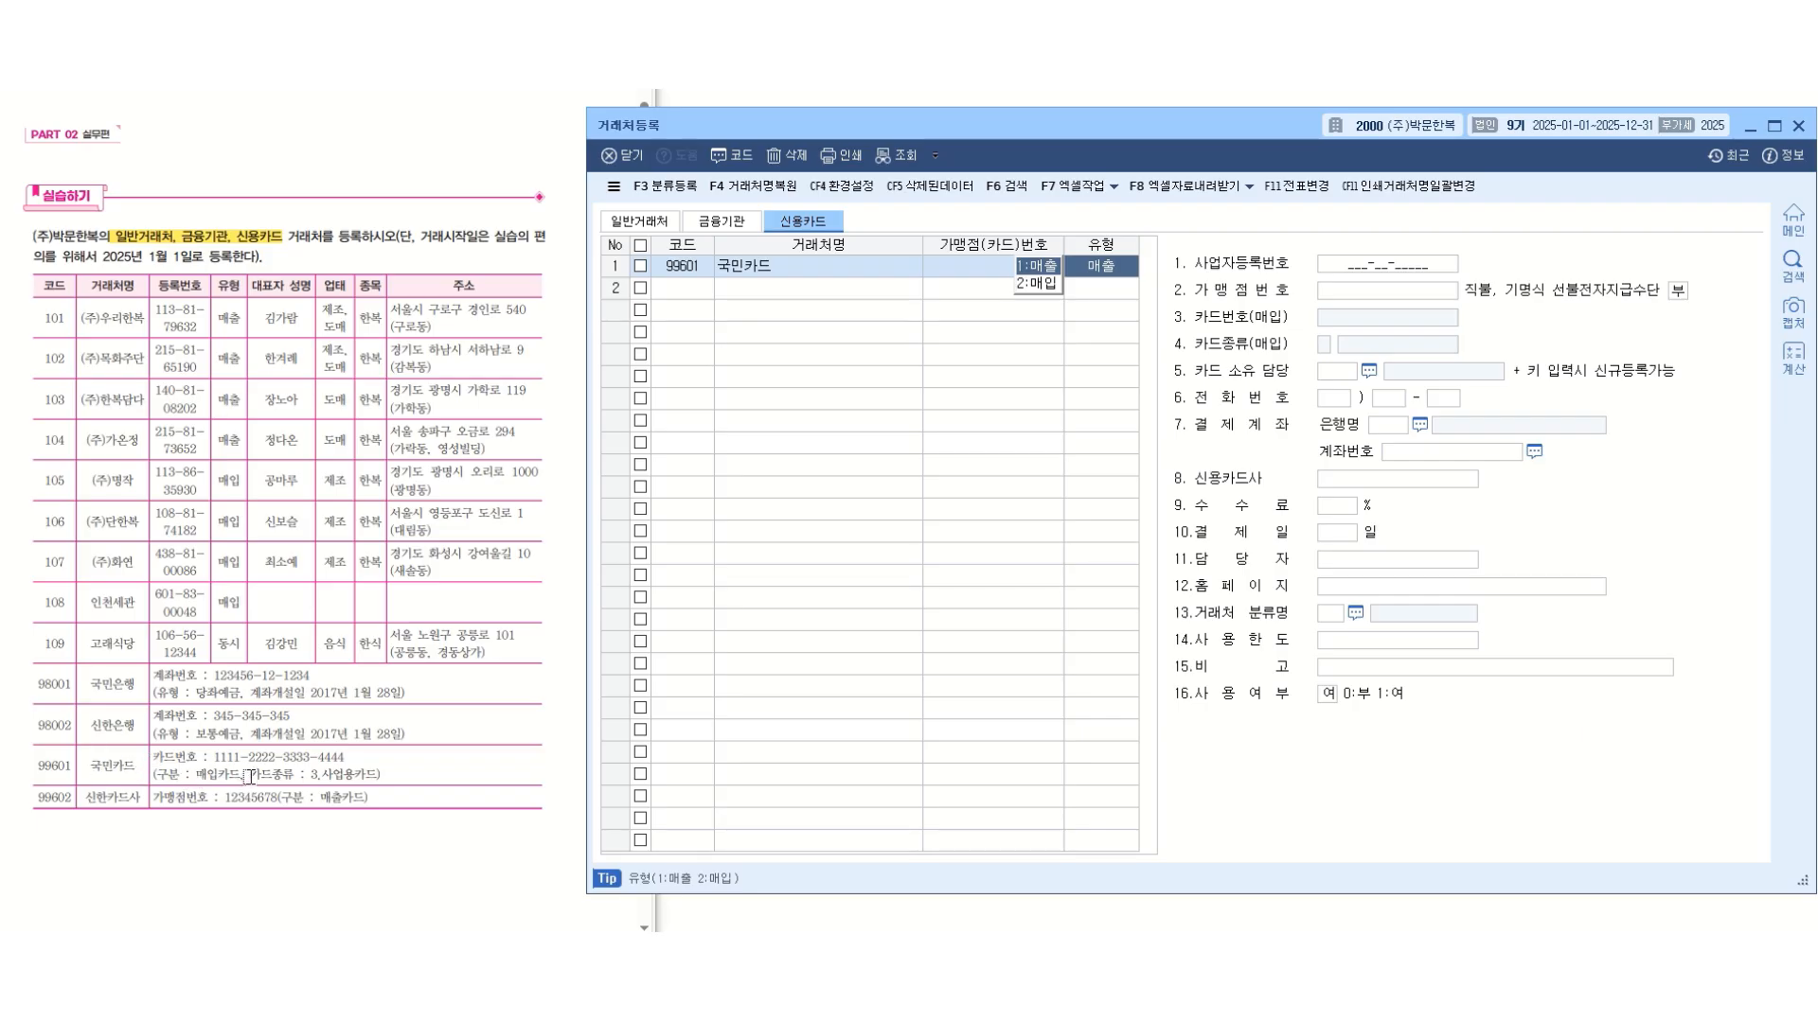
pyautogui.press('2')
pyautogui.press('Return')
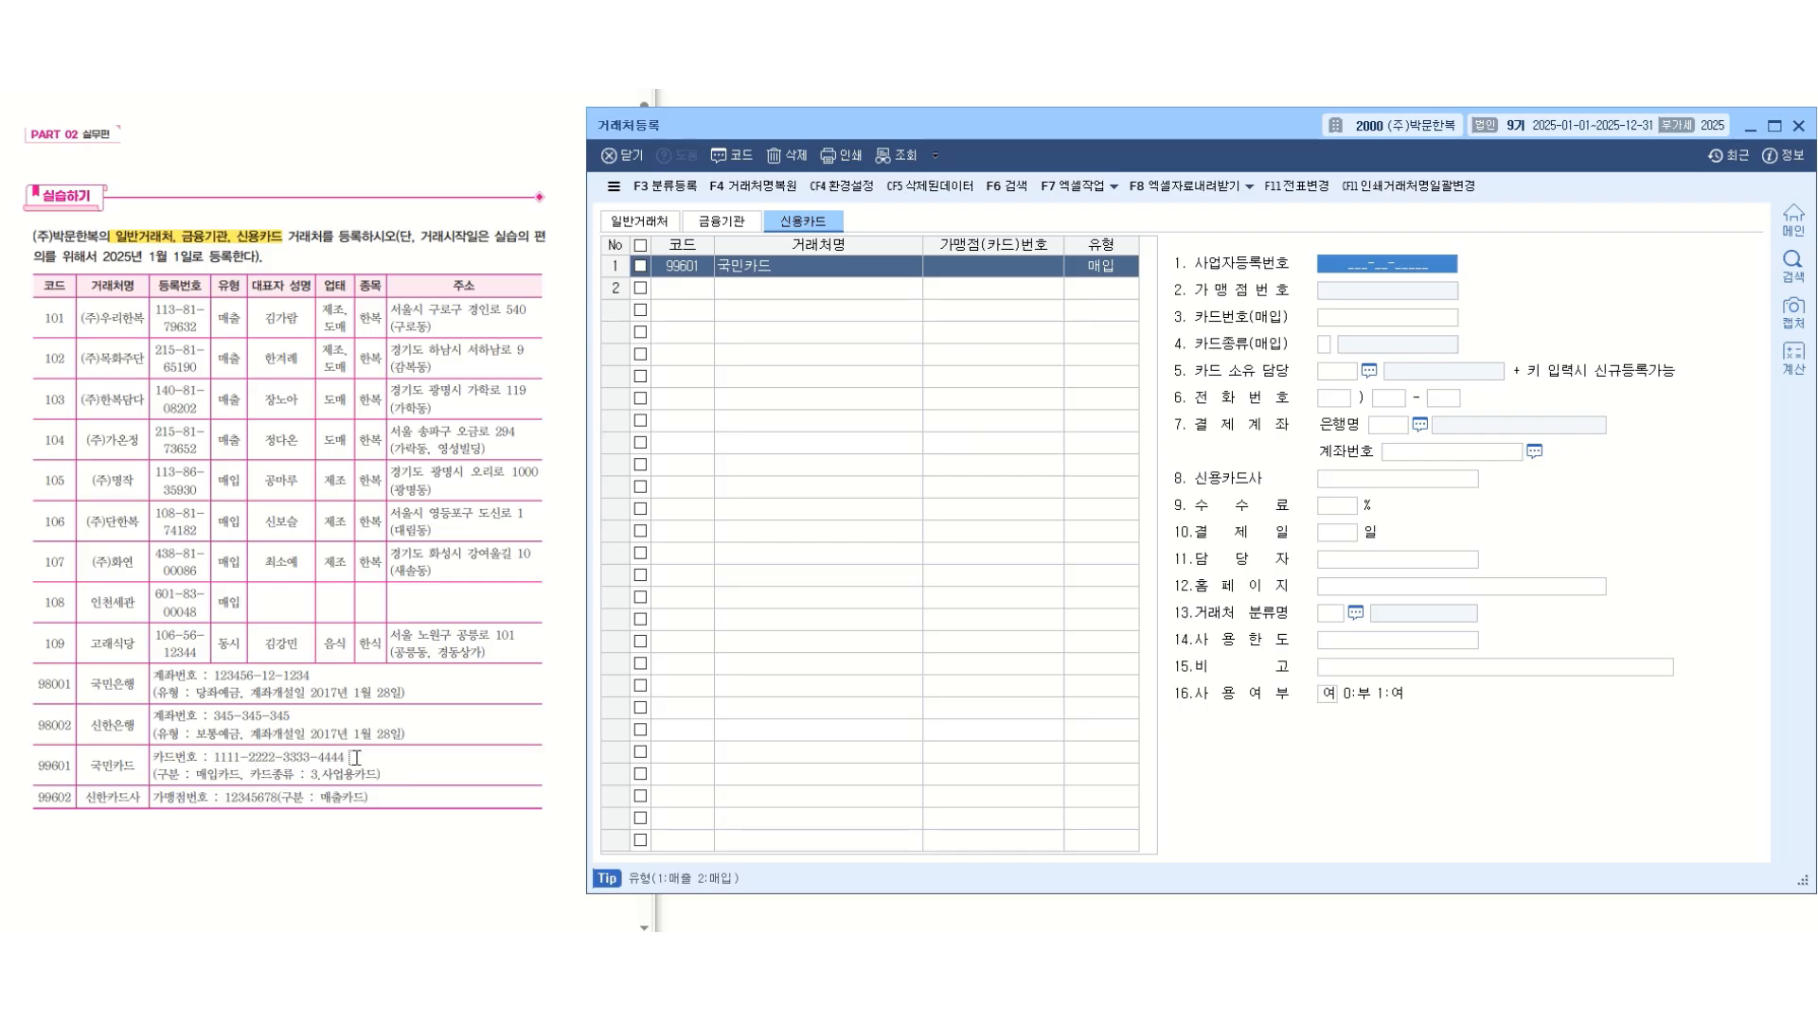
# Enter the purchase card number of 국민카드 from the exercise table and set its card kind to 3.사업용카드.
pyautogui.click(1382, 319)
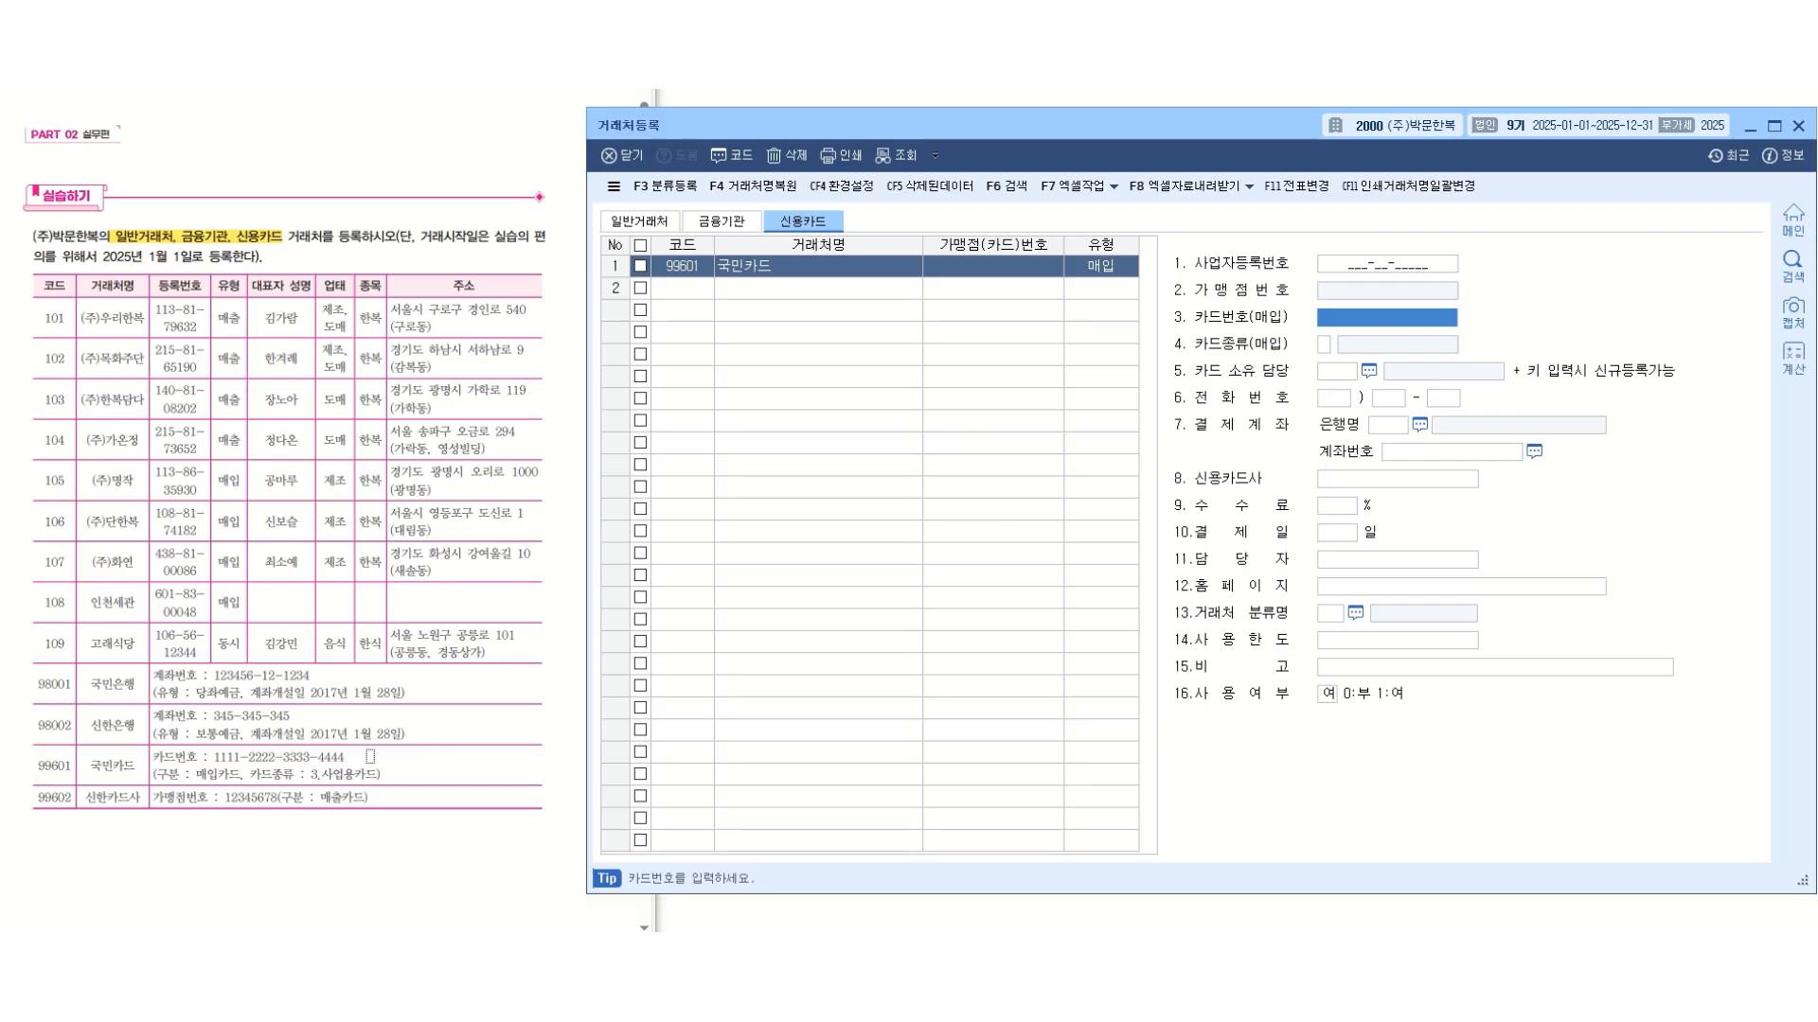
pyautogui.write('1111-2')
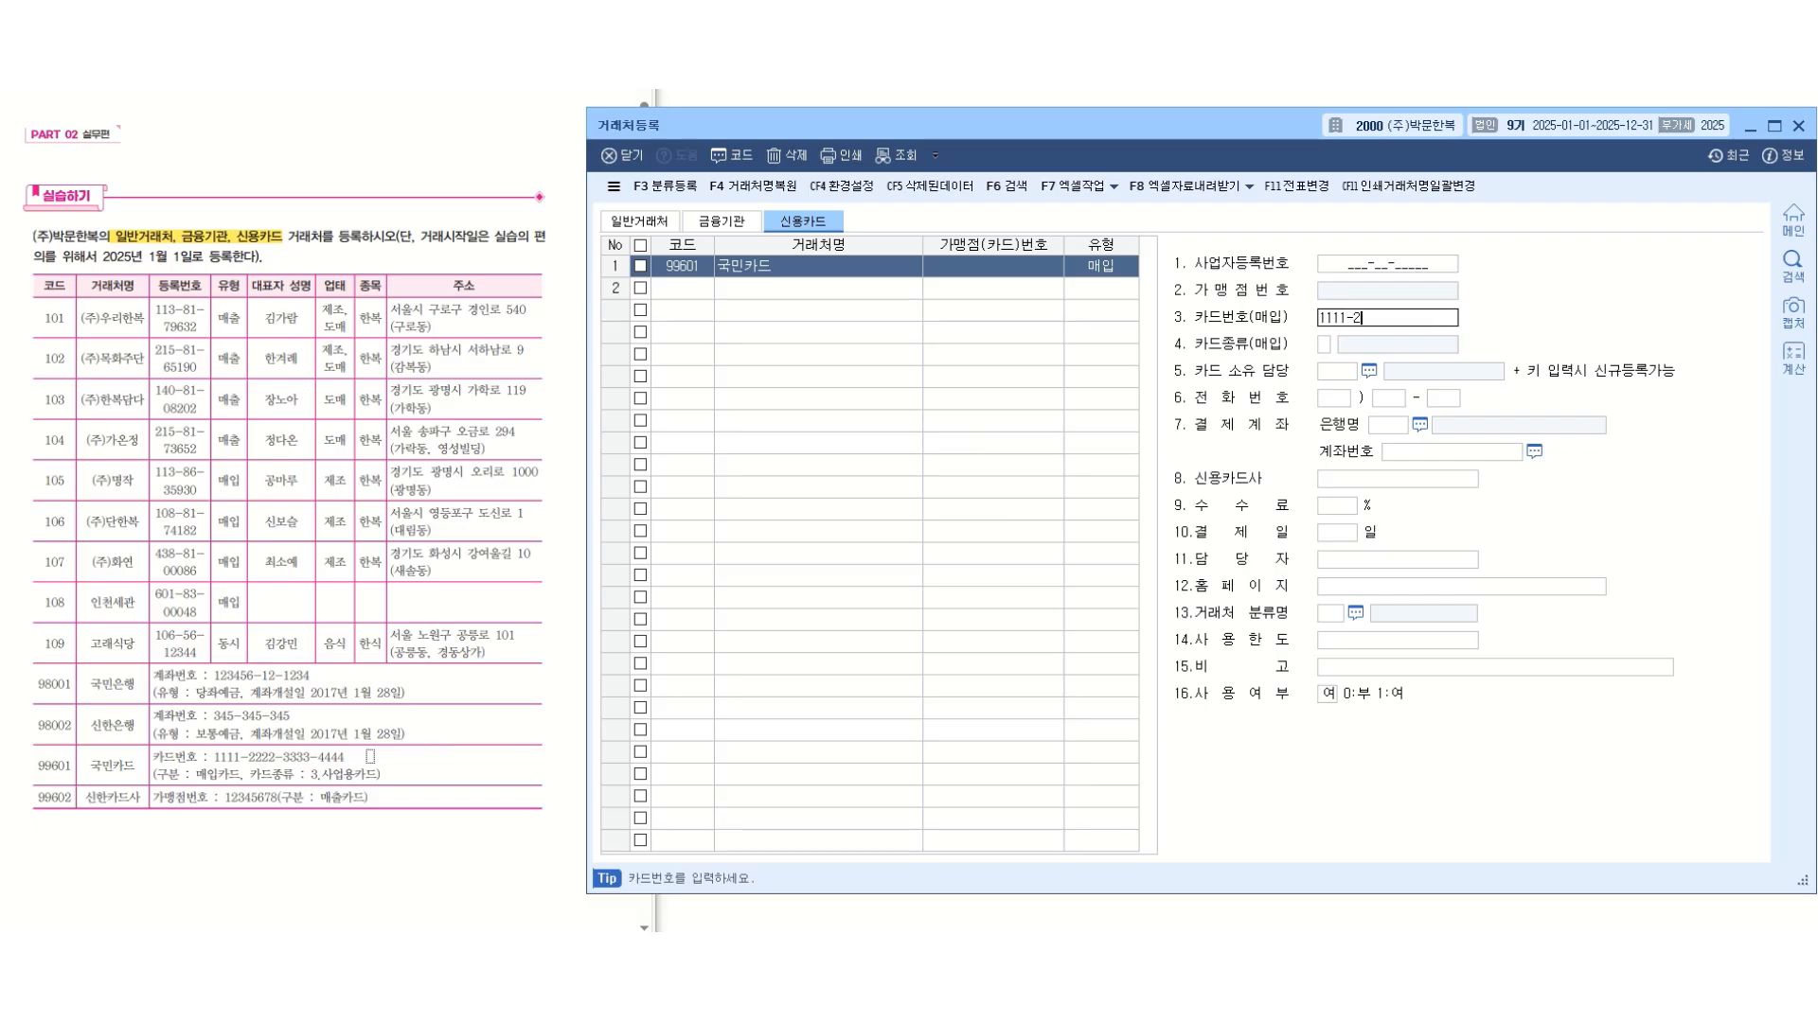
pyautogui.write('222-3333-4444')
pyautogui.press('Return')
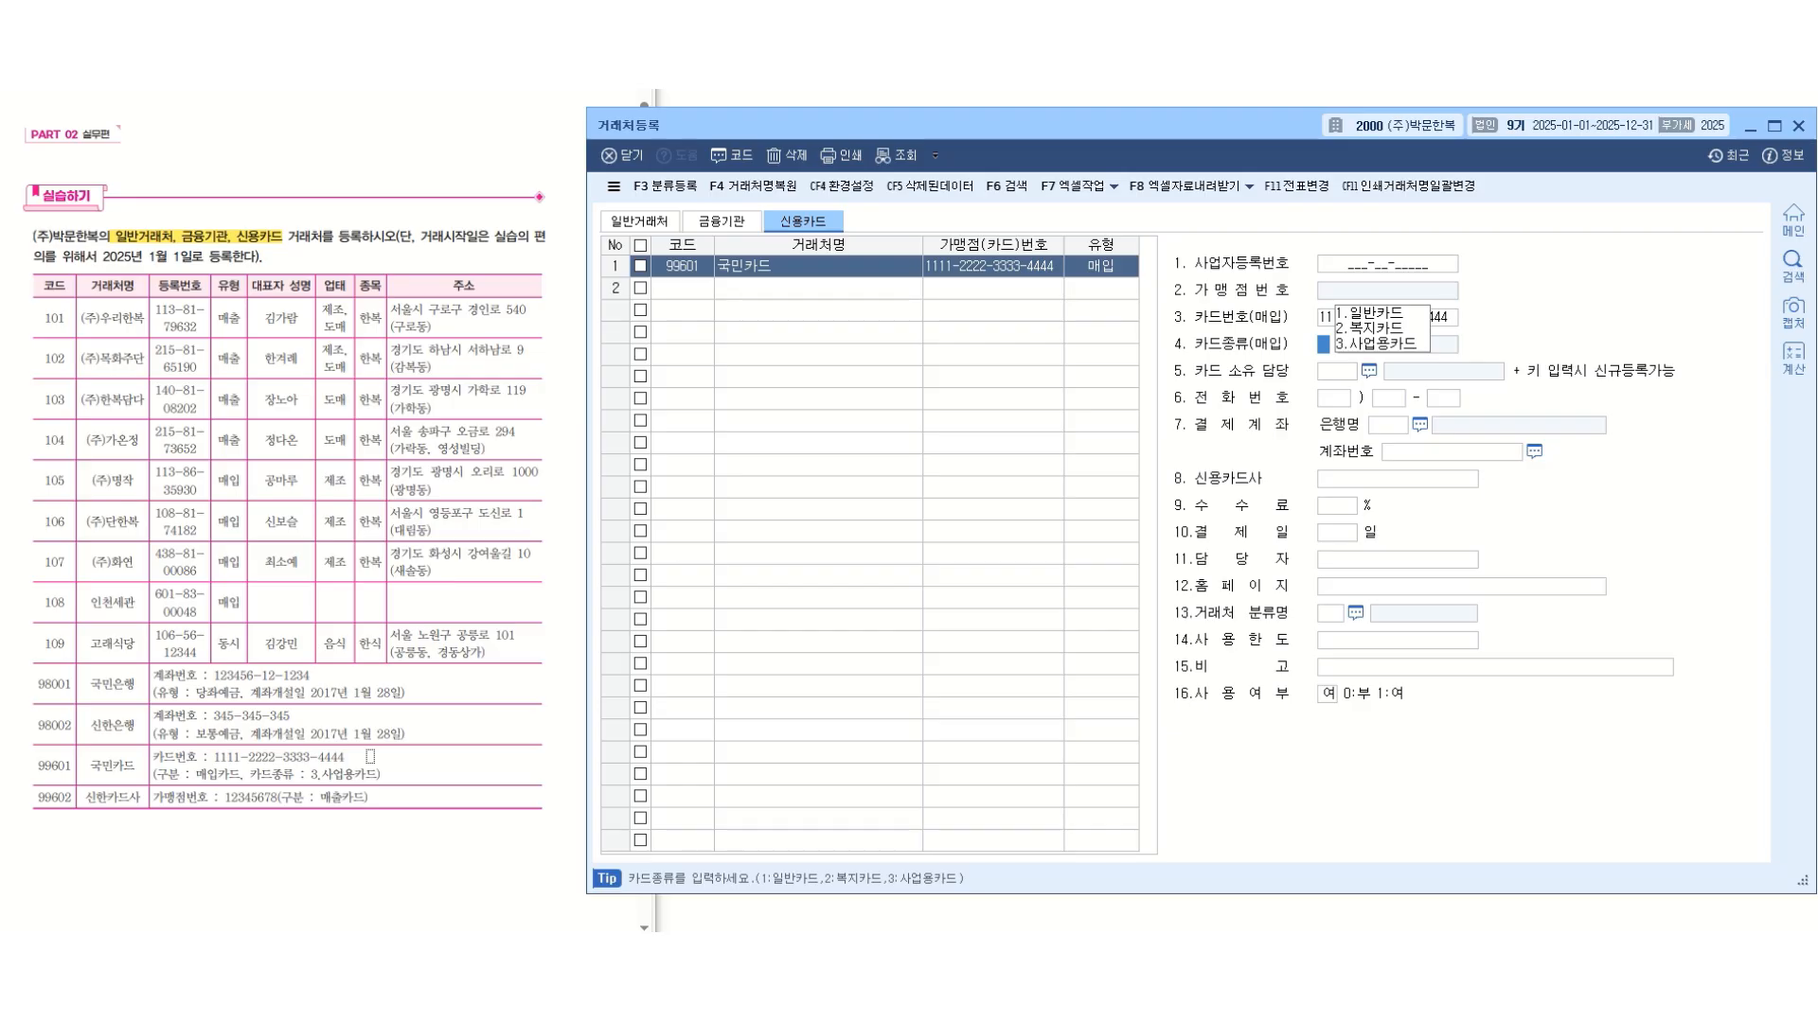
pyautogui.write('3')
pyautogui.press('Return')
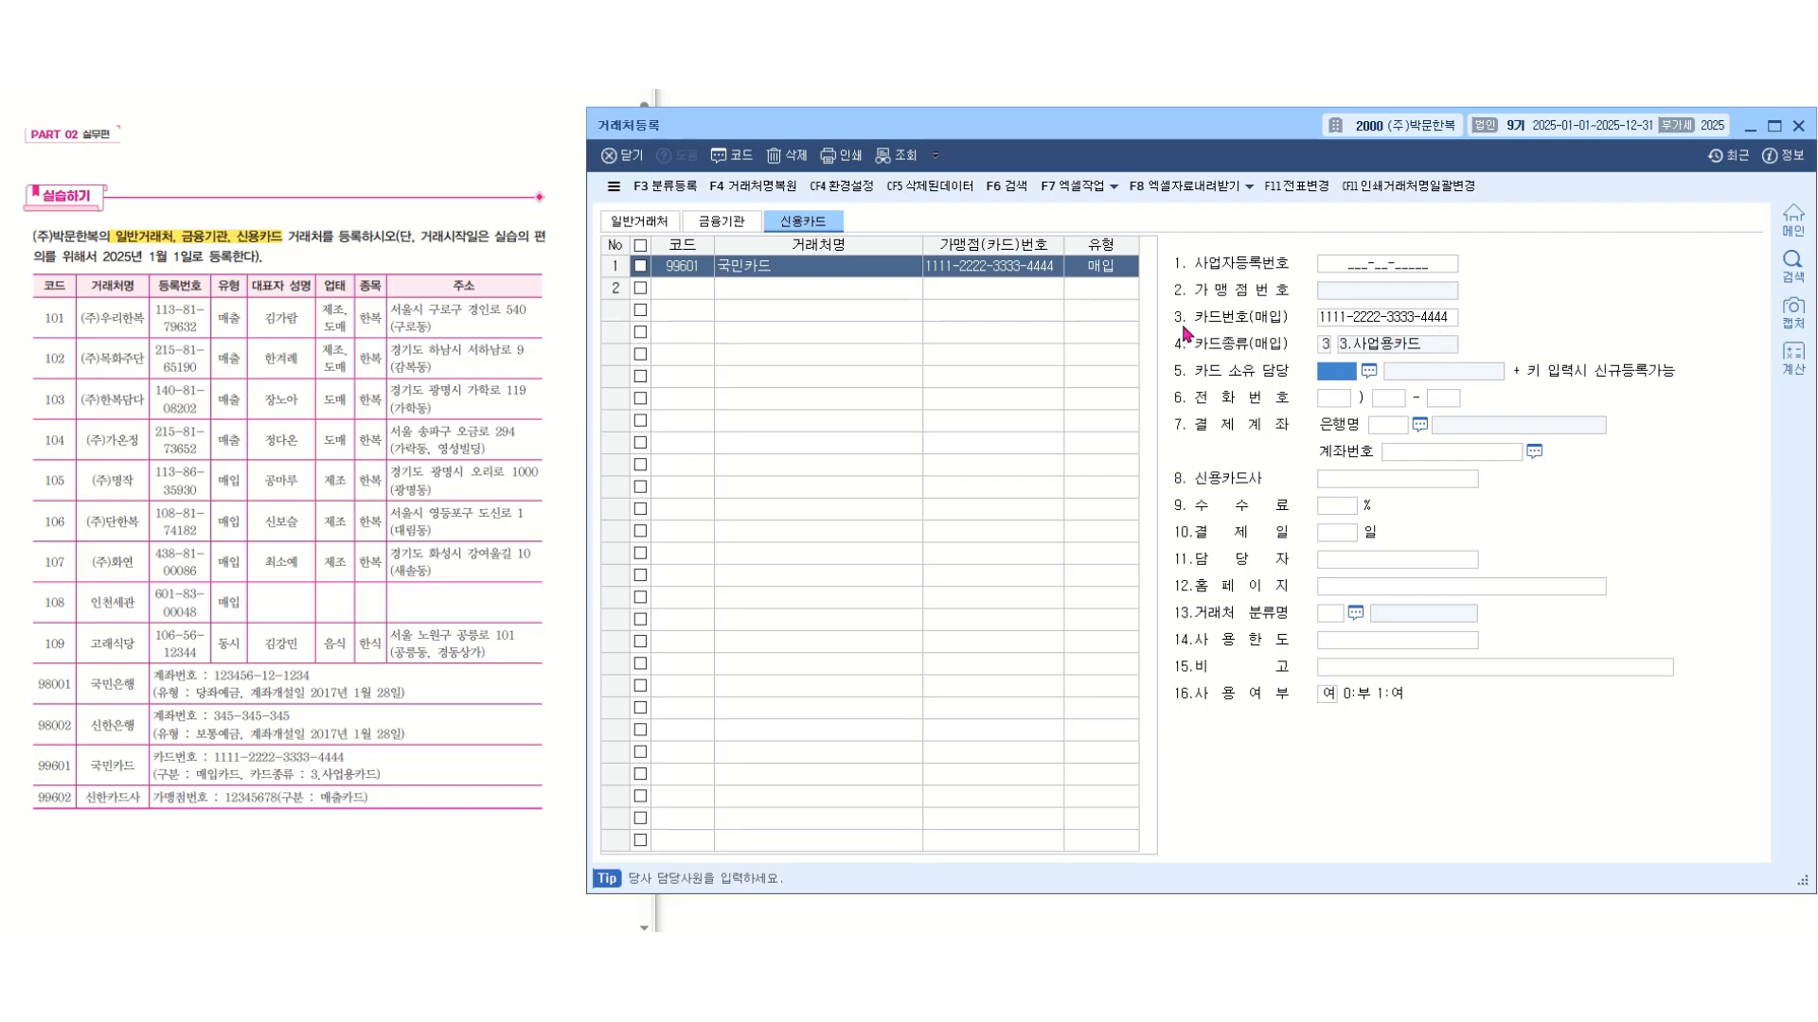
pyautogui.press('Escape')
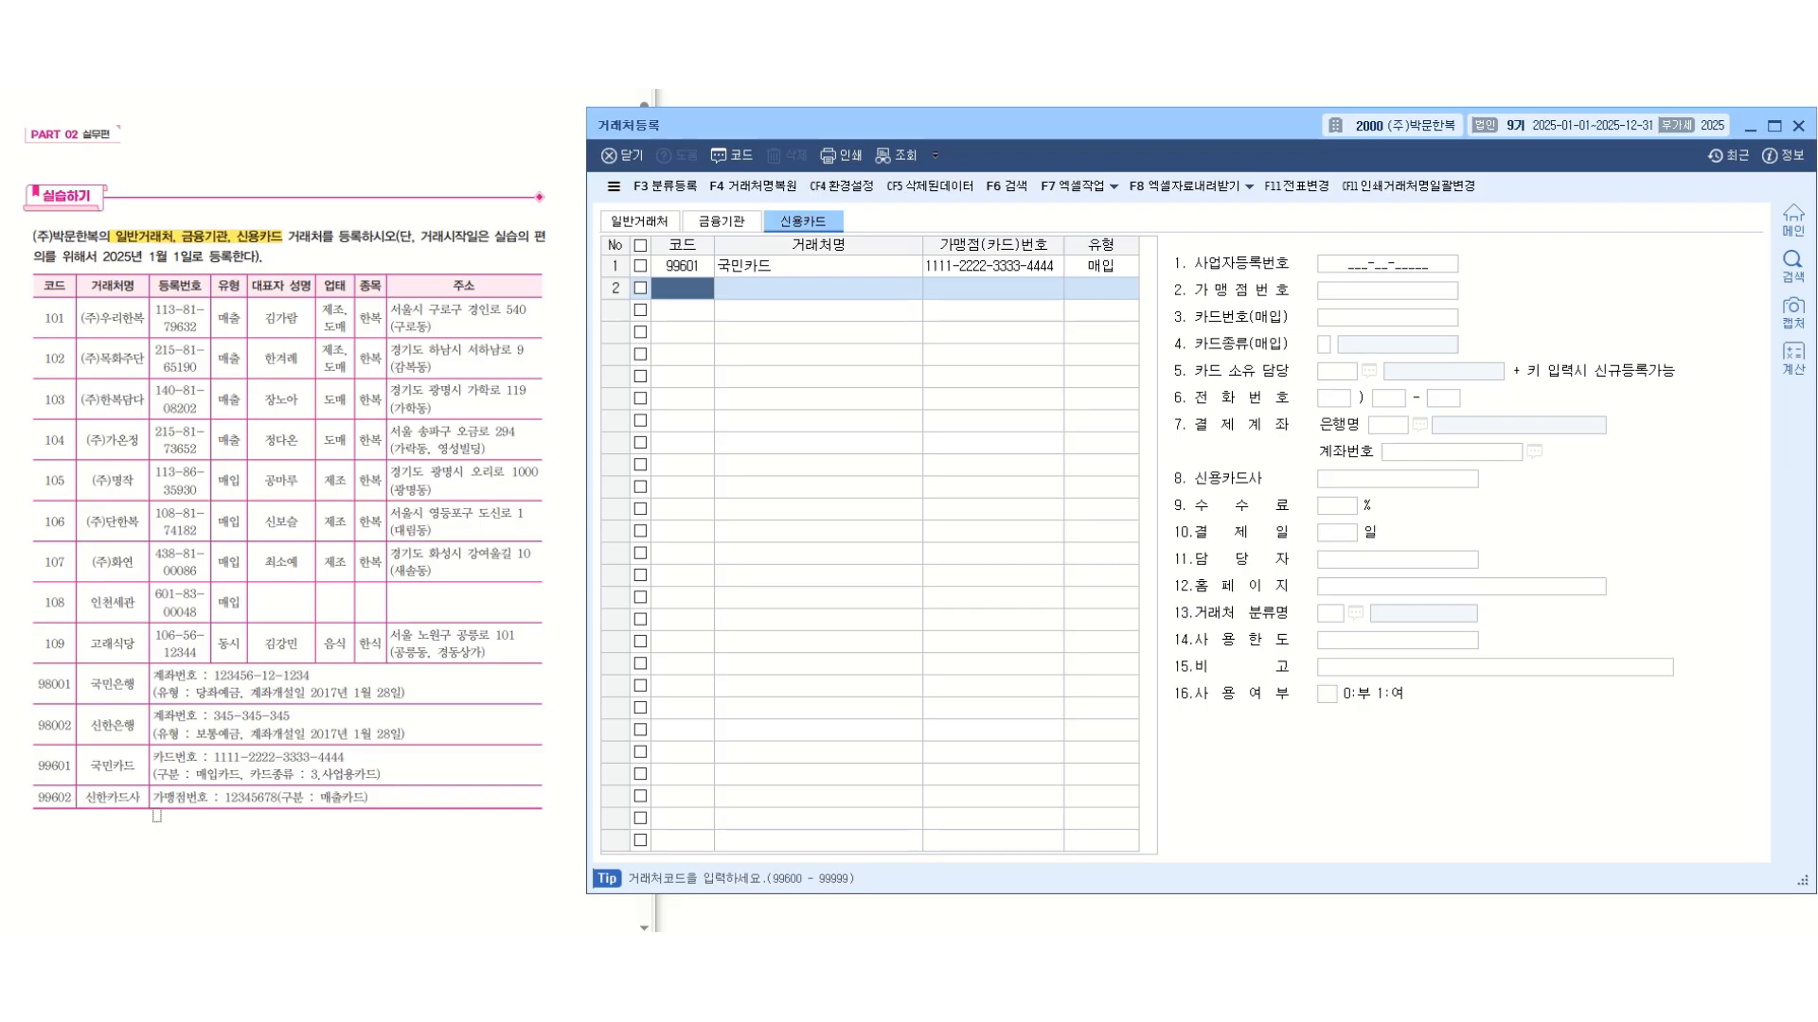
# Add a second credit-card client with code 99602, name 신한카드사 and type 매출.
pyautogui.write('99602')
pyautogui.press('Return')
pyautogui.write('신한카드사')
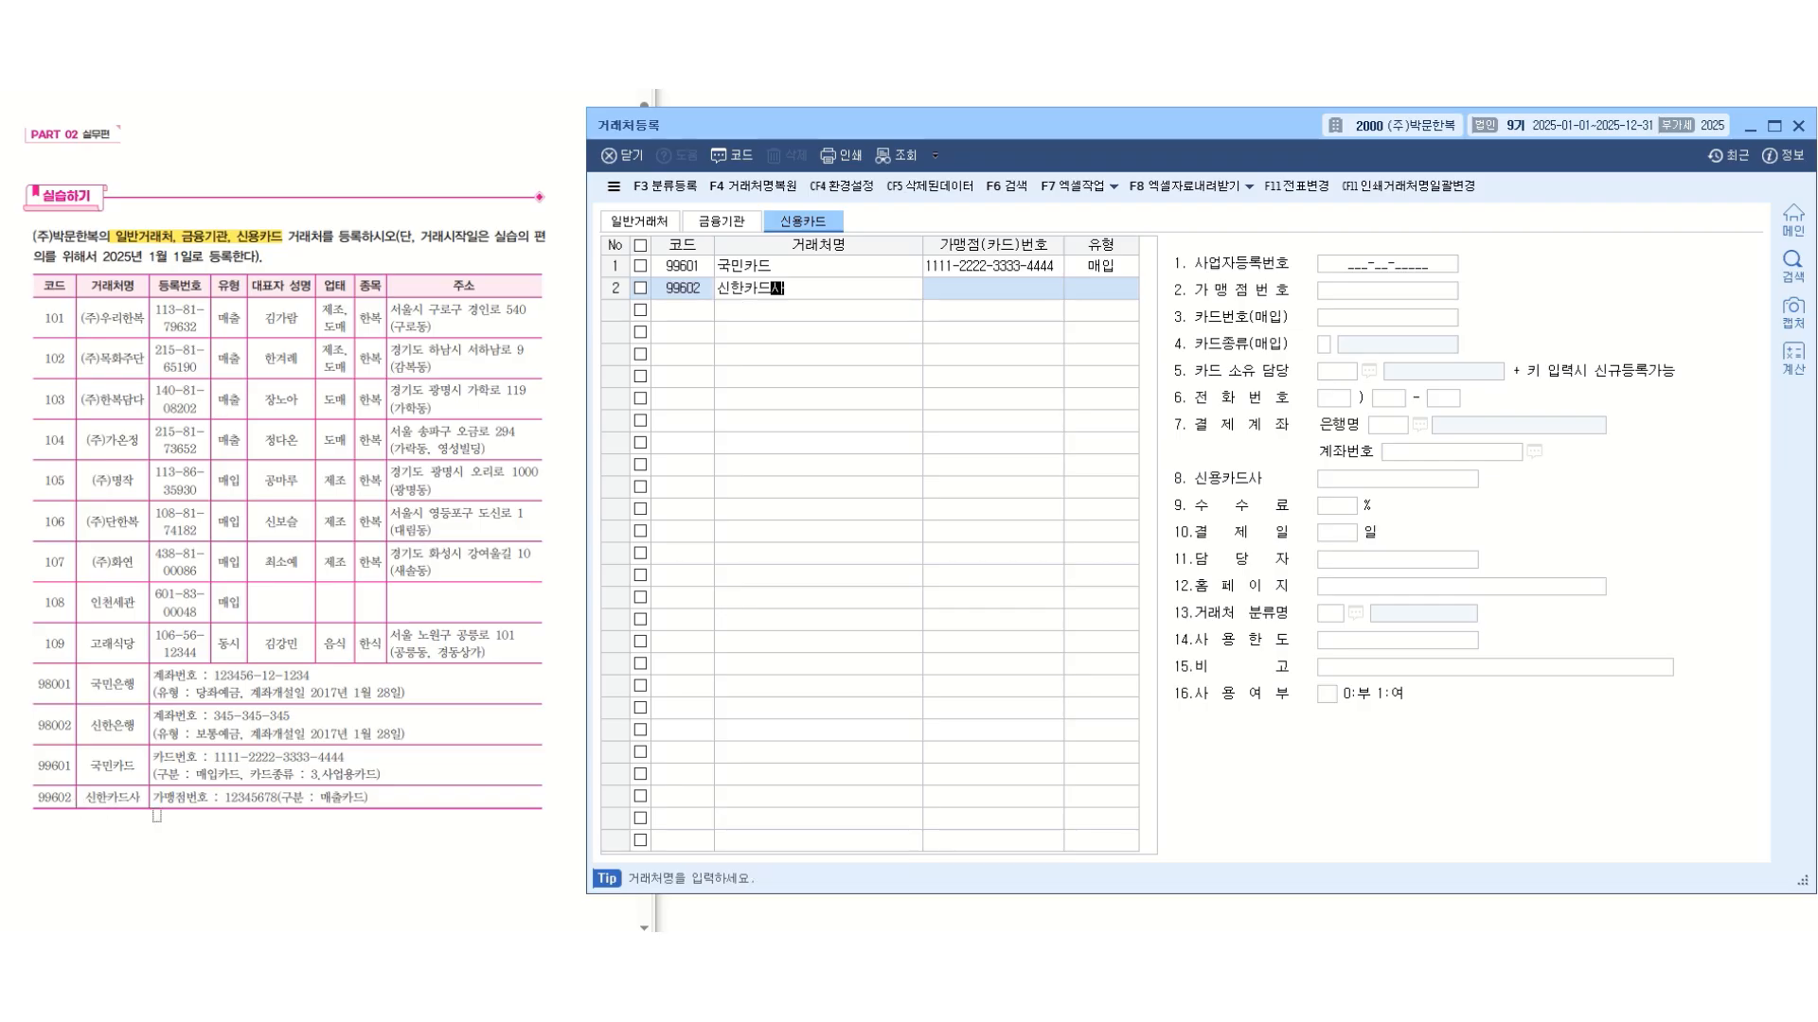
pyautogui.press('Return')
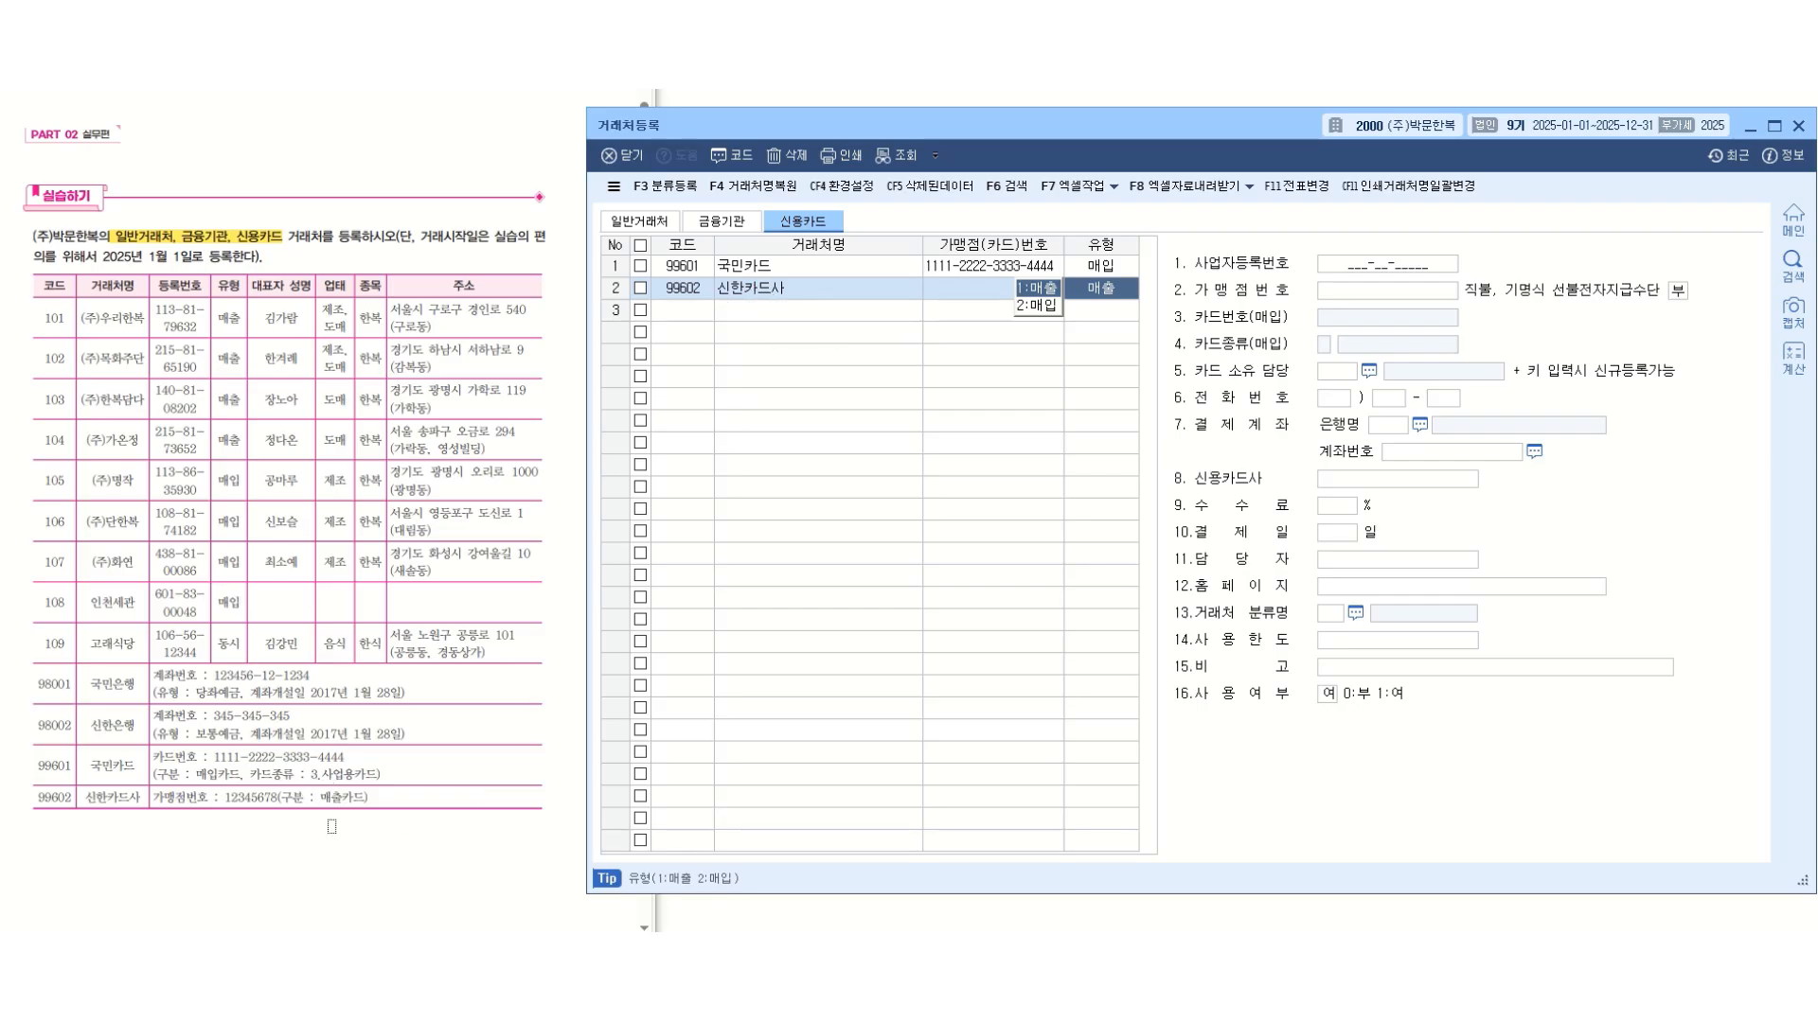
pyautogui.press('Return')
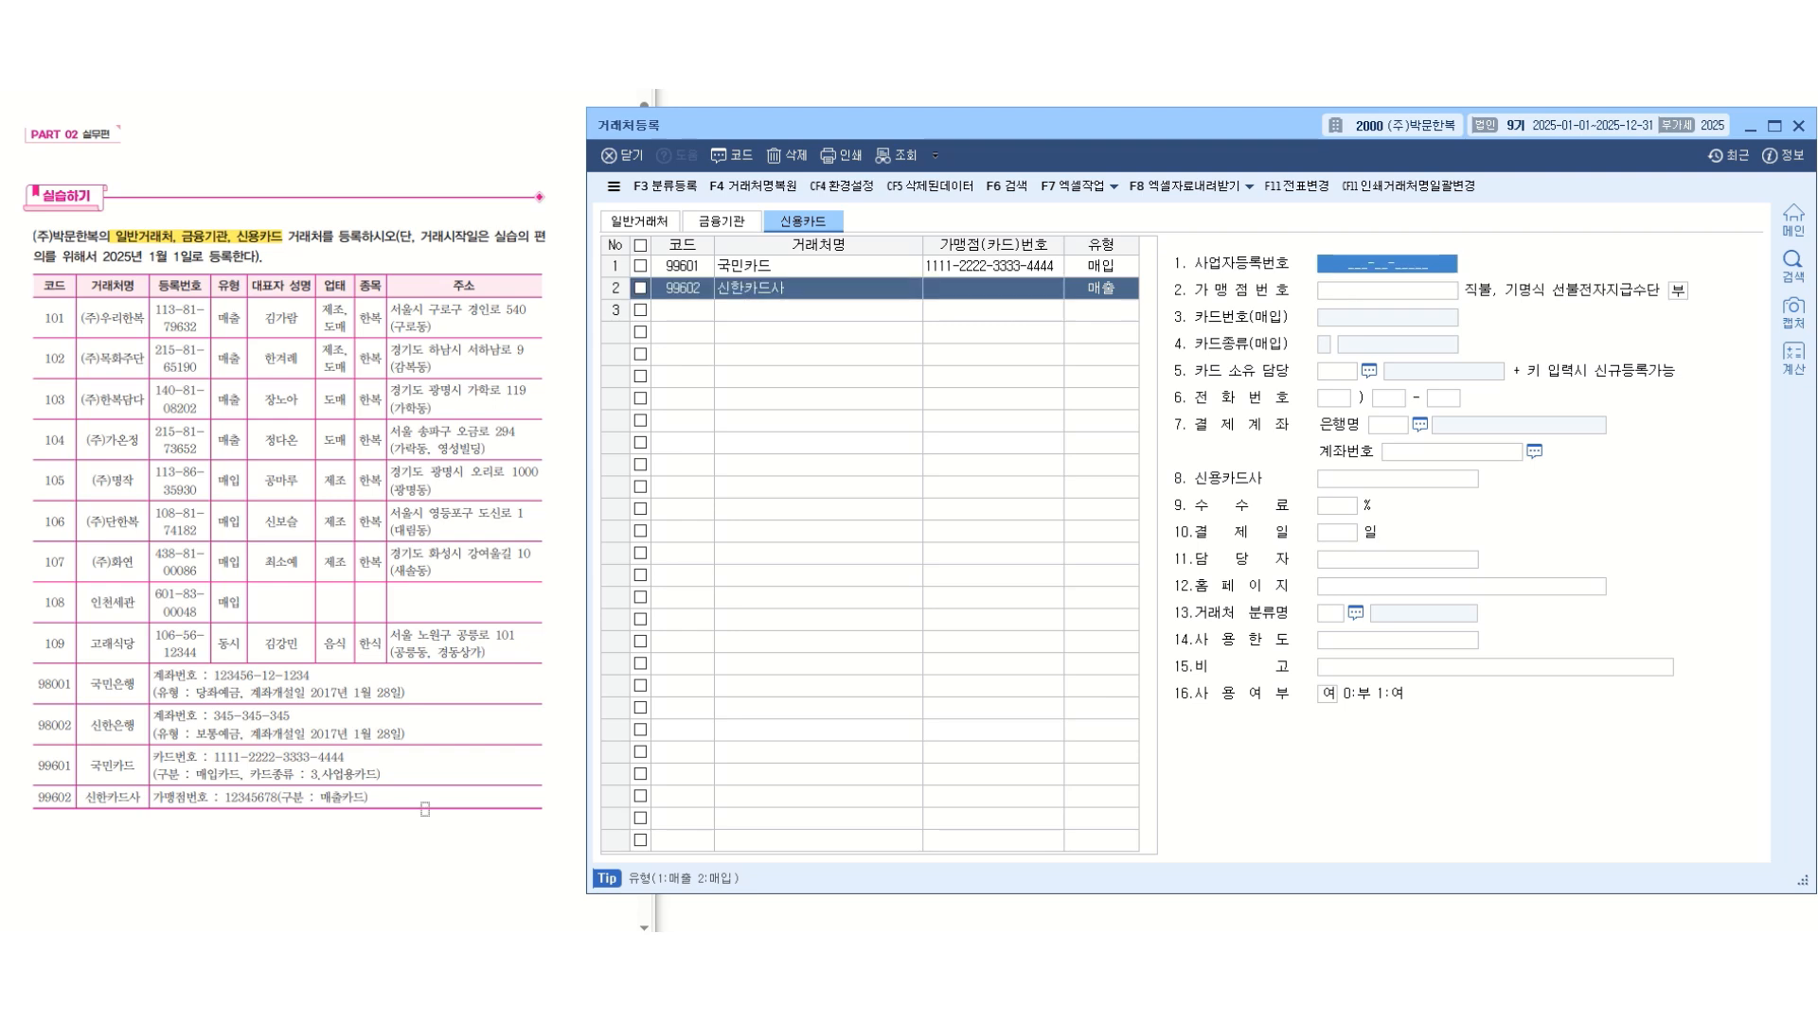
# Enter the merchant number (가맹점번호) of 신한카드사 from the exercise table.
pyautogui.click(1392, 298)
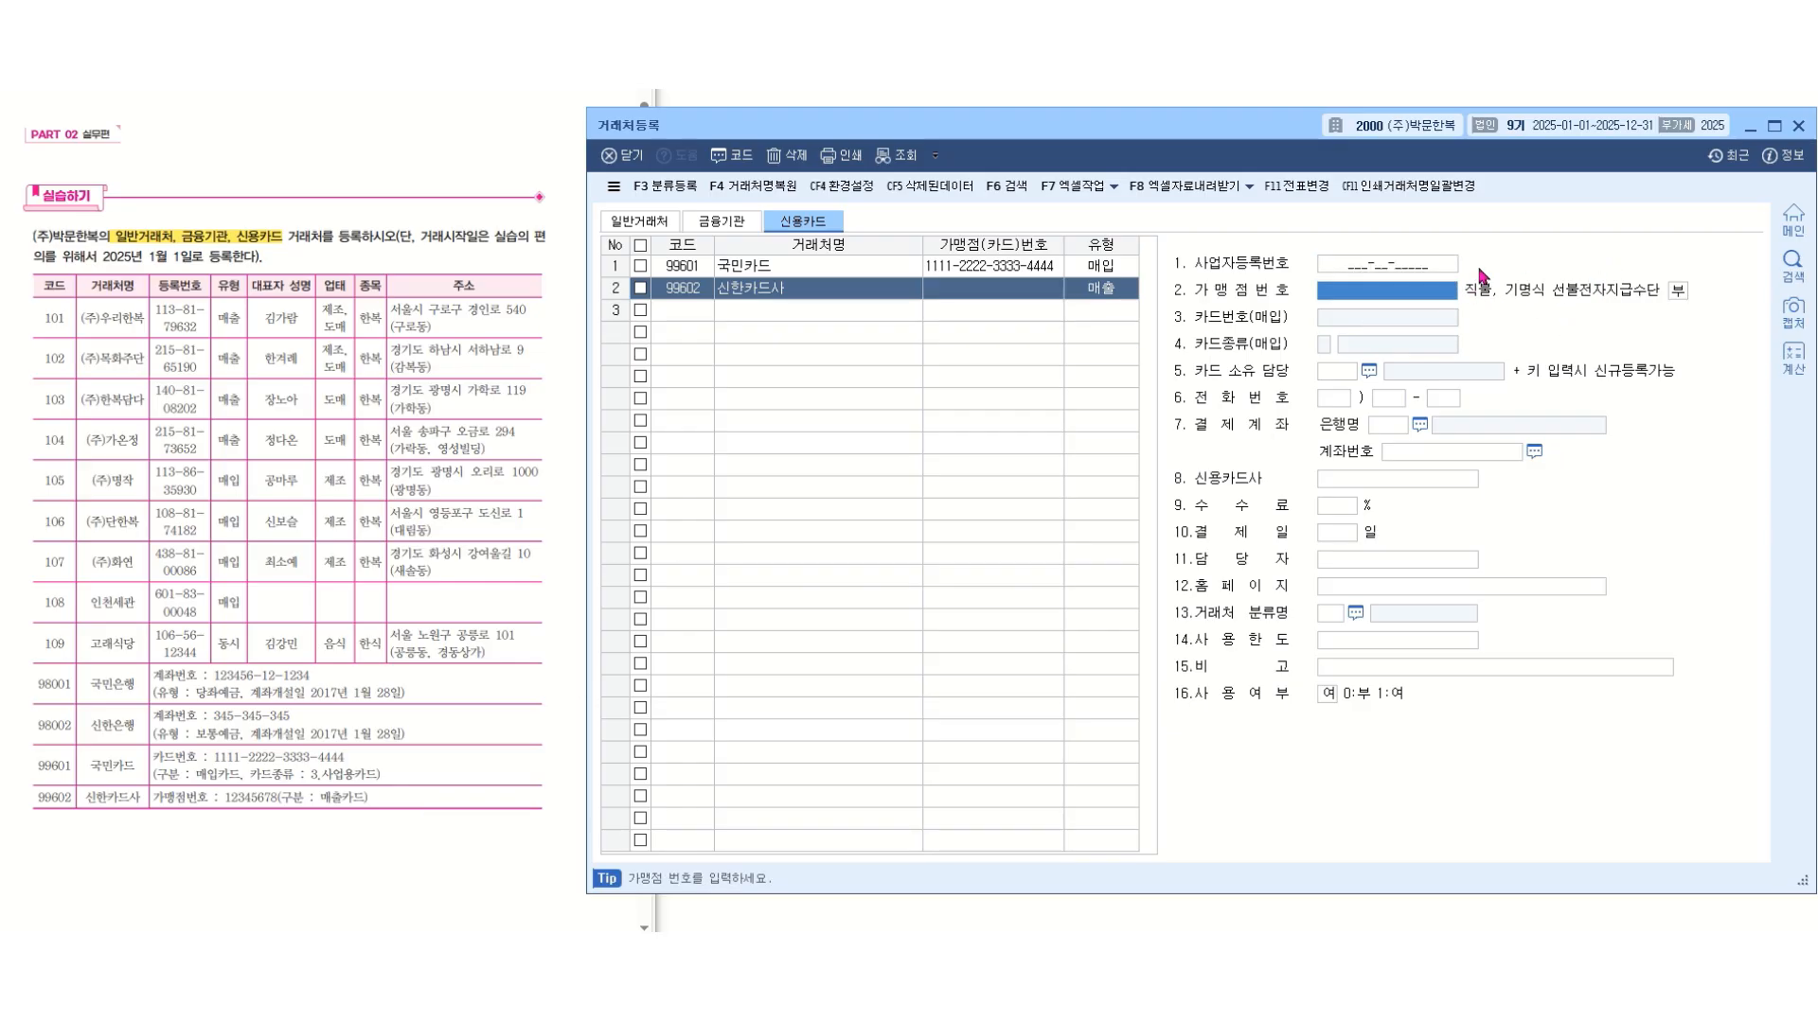
pyautogui.write('1234')
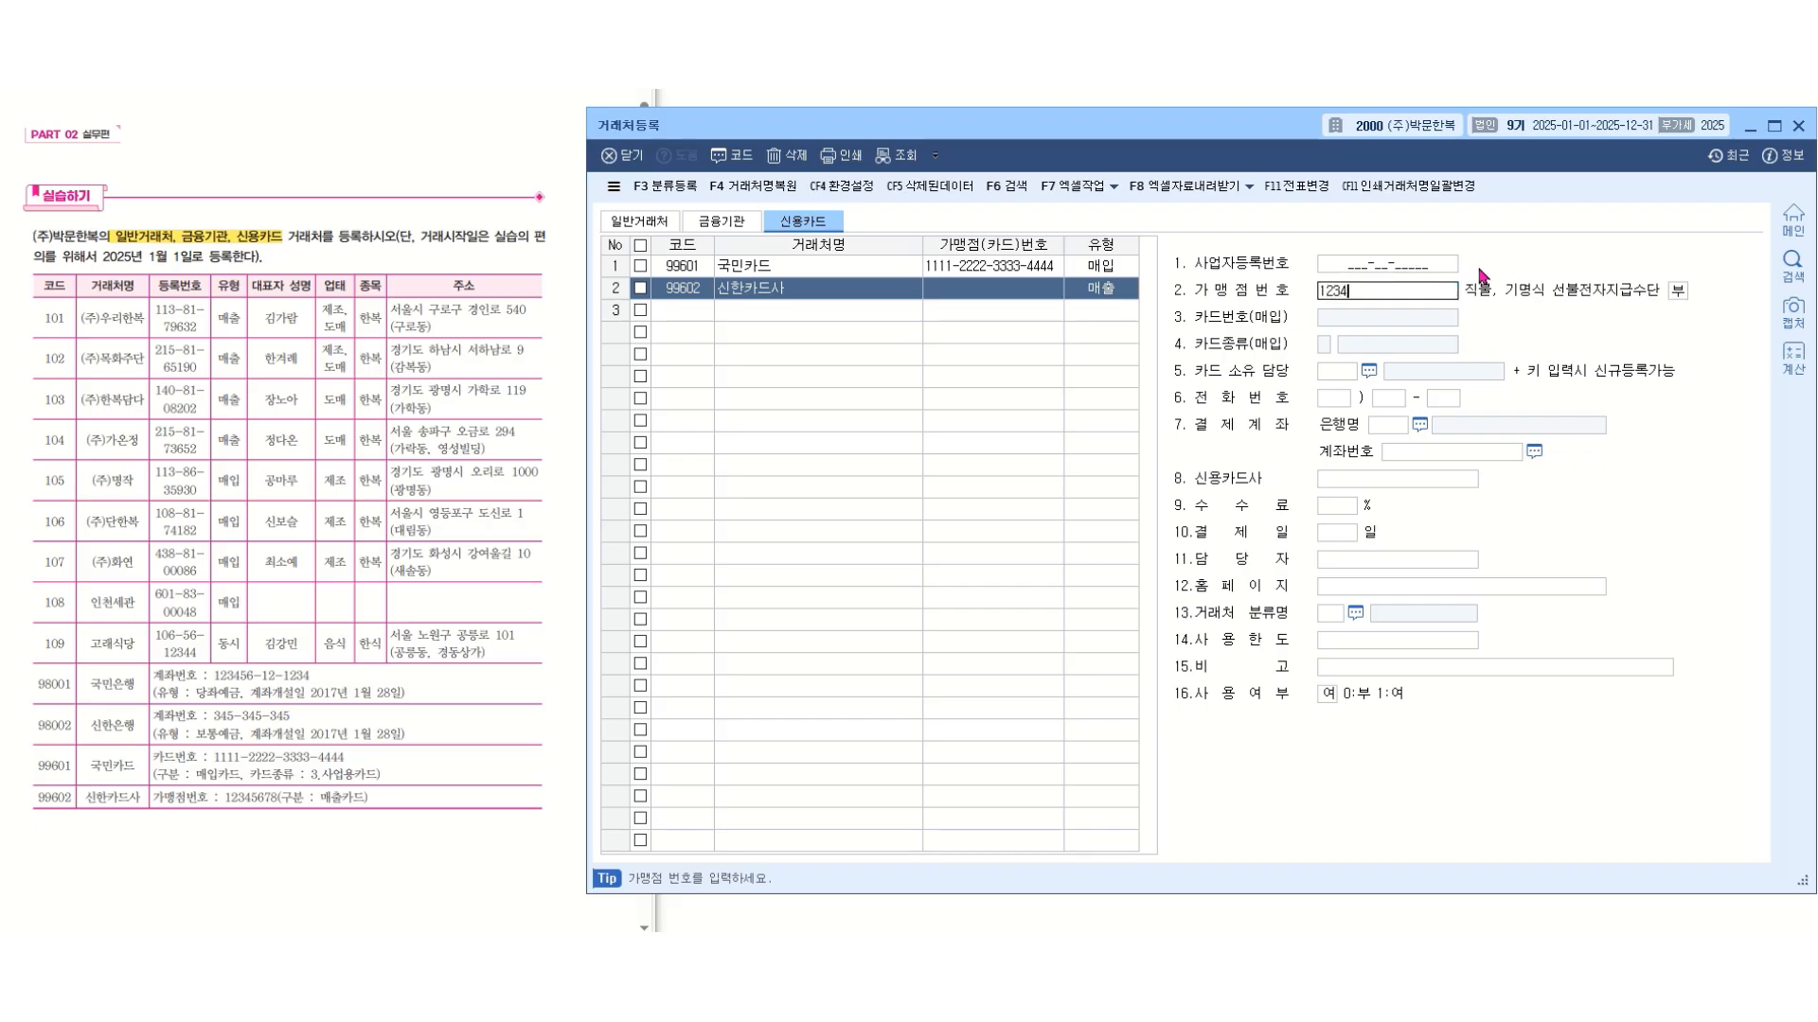
pyautogui.write('5678')
pyautogui.press('Return')
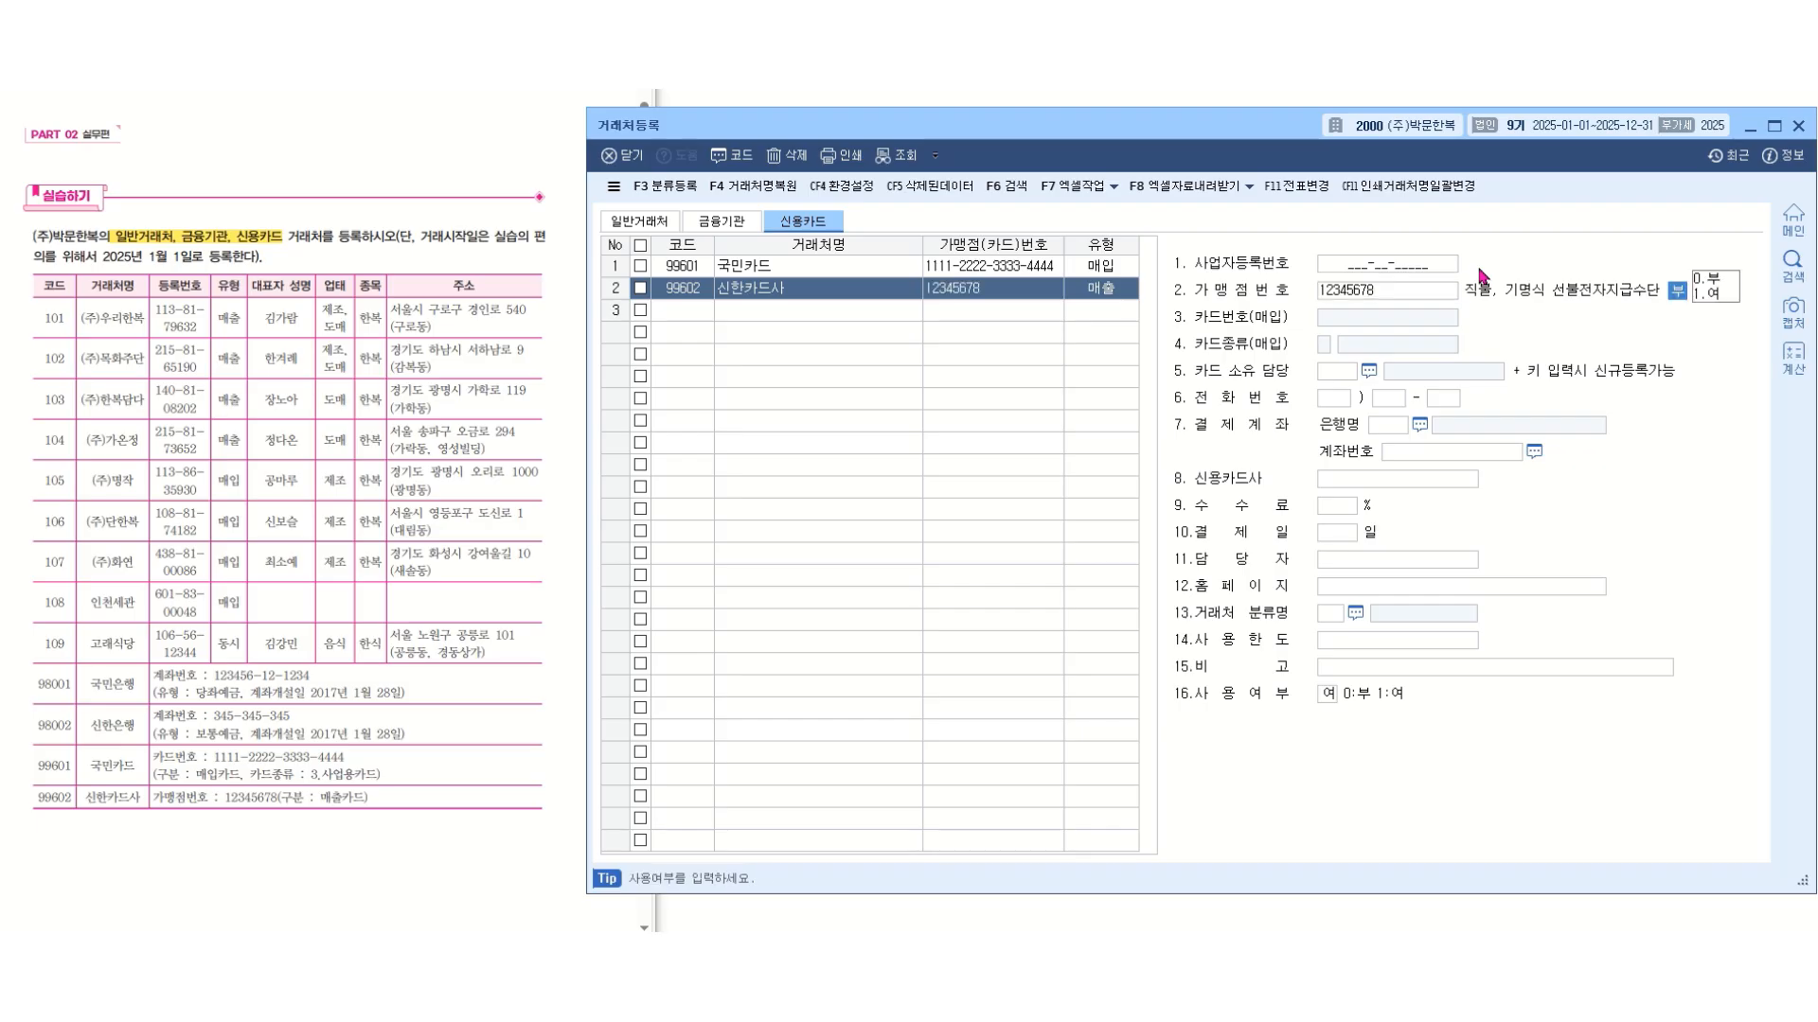